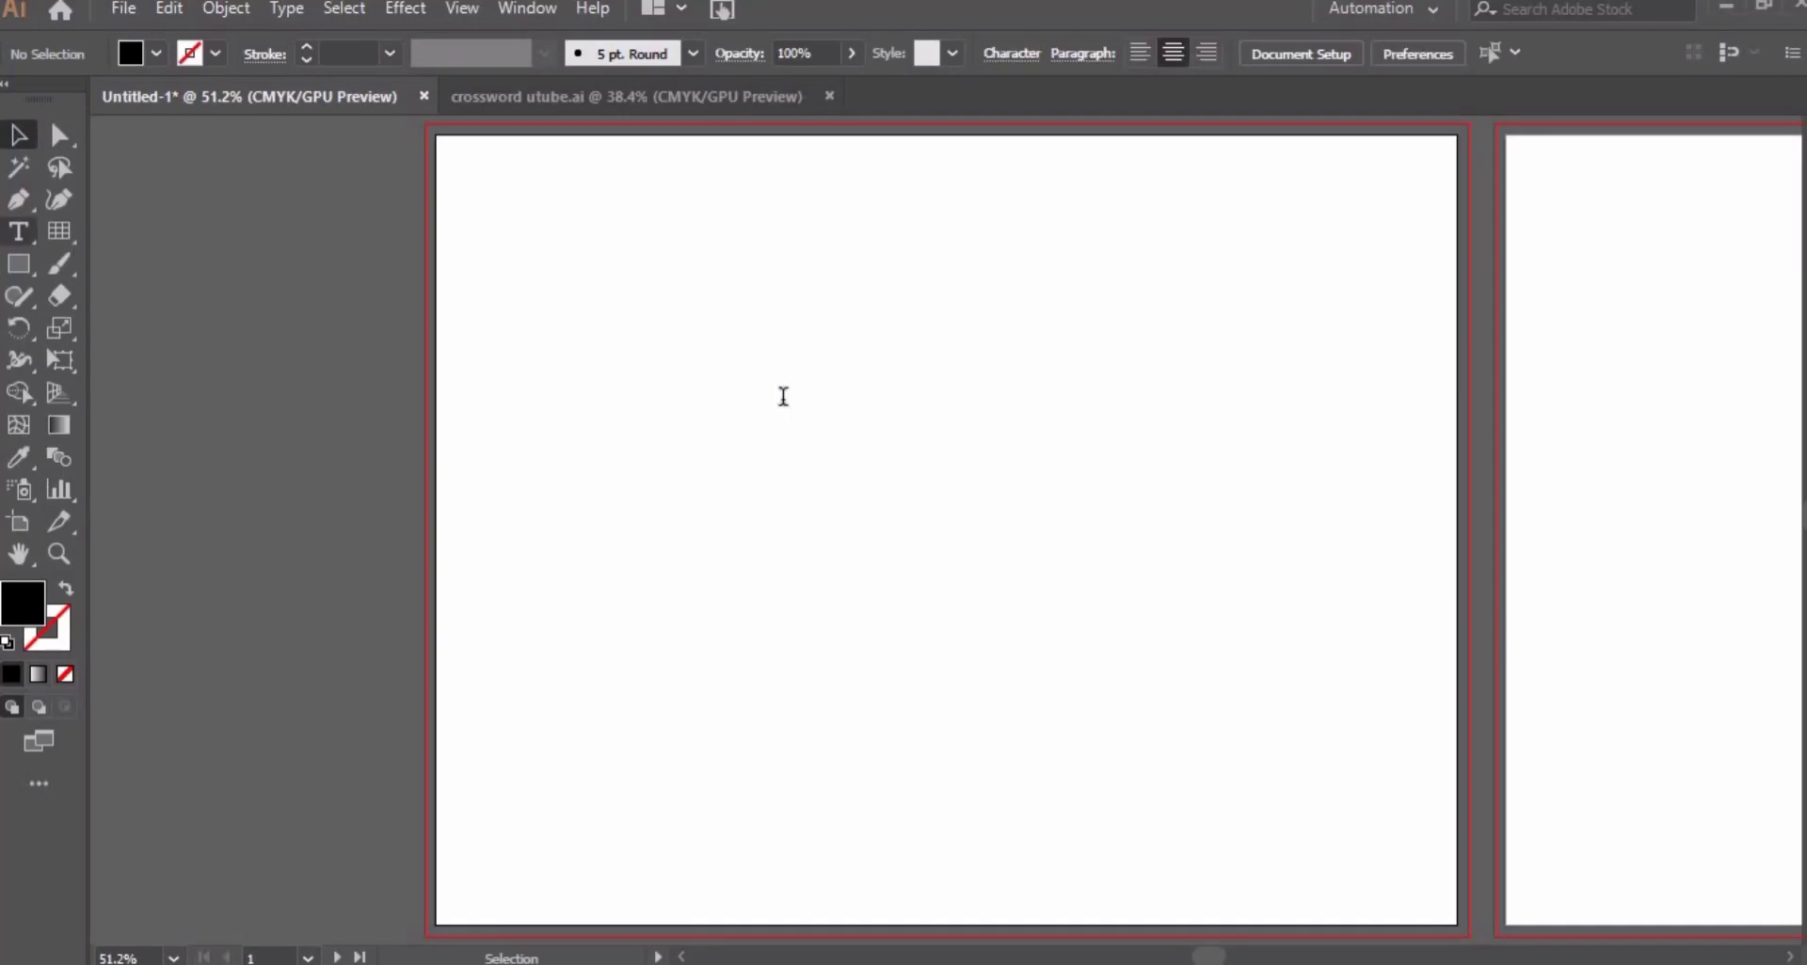
- Add the title text "summer crossword" and position it centred near the top of the artboard
{"action": "left_click", "coordinate": [783, 396]}
{"action": "type", "text": "summer"}
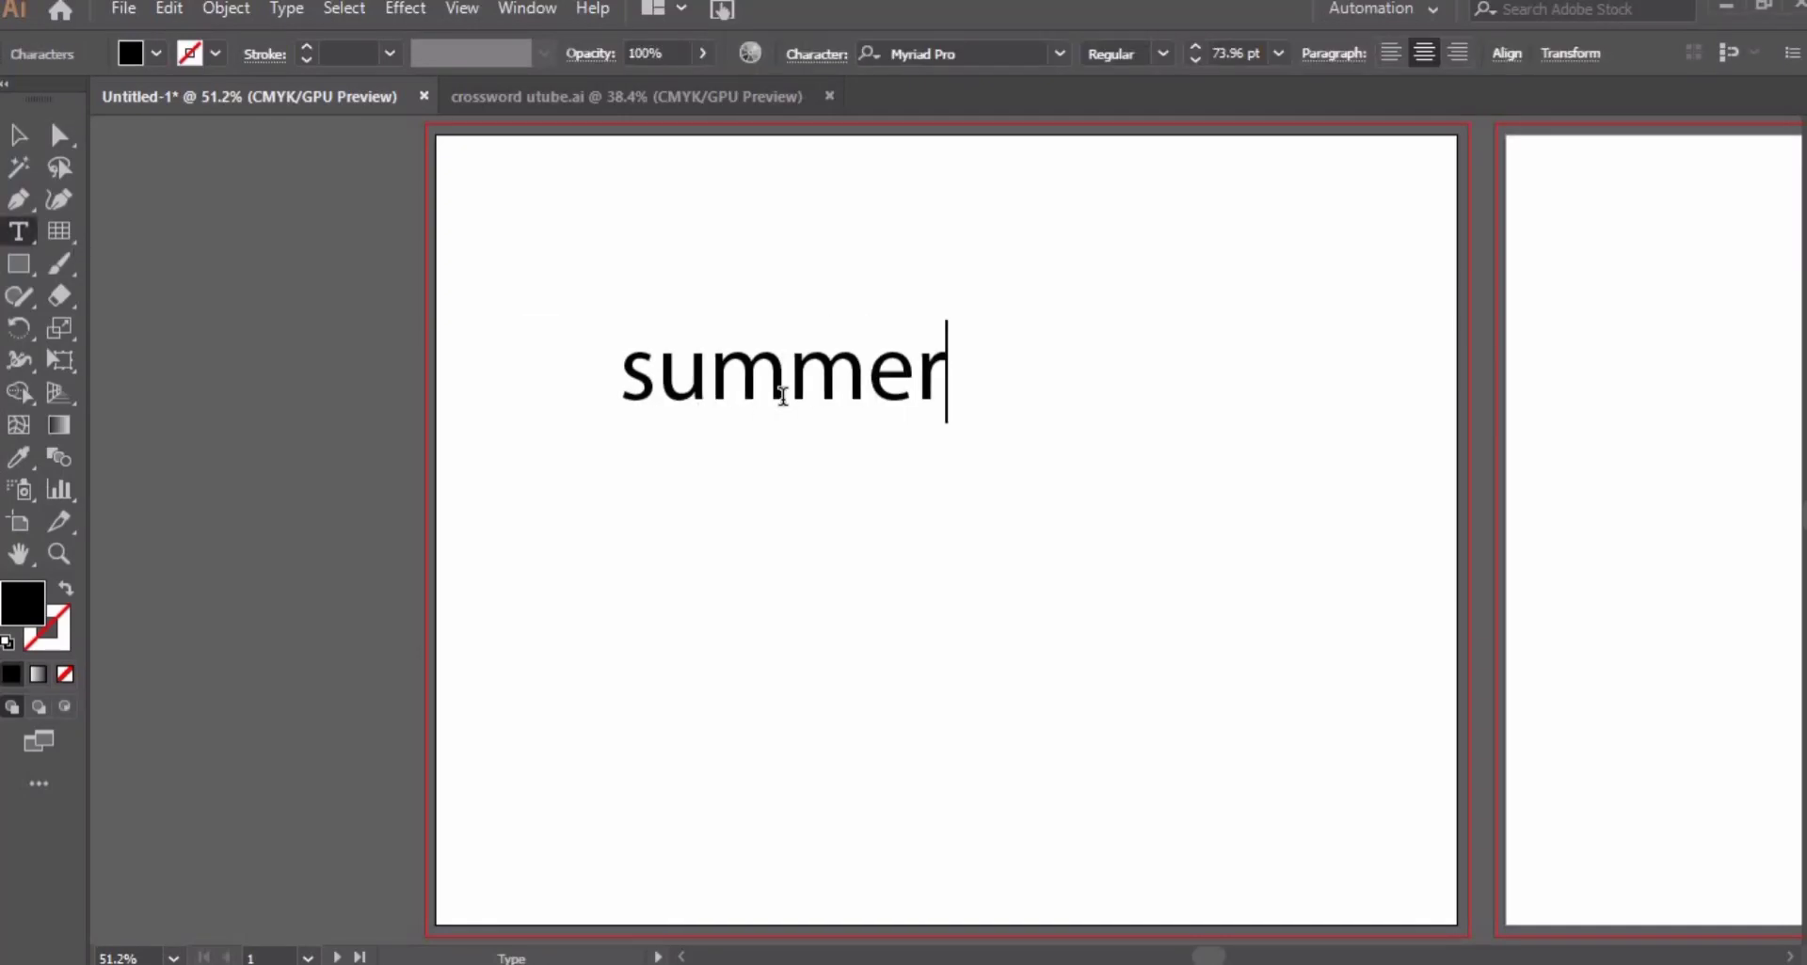
{"action": "type", "text": " crosswo"}
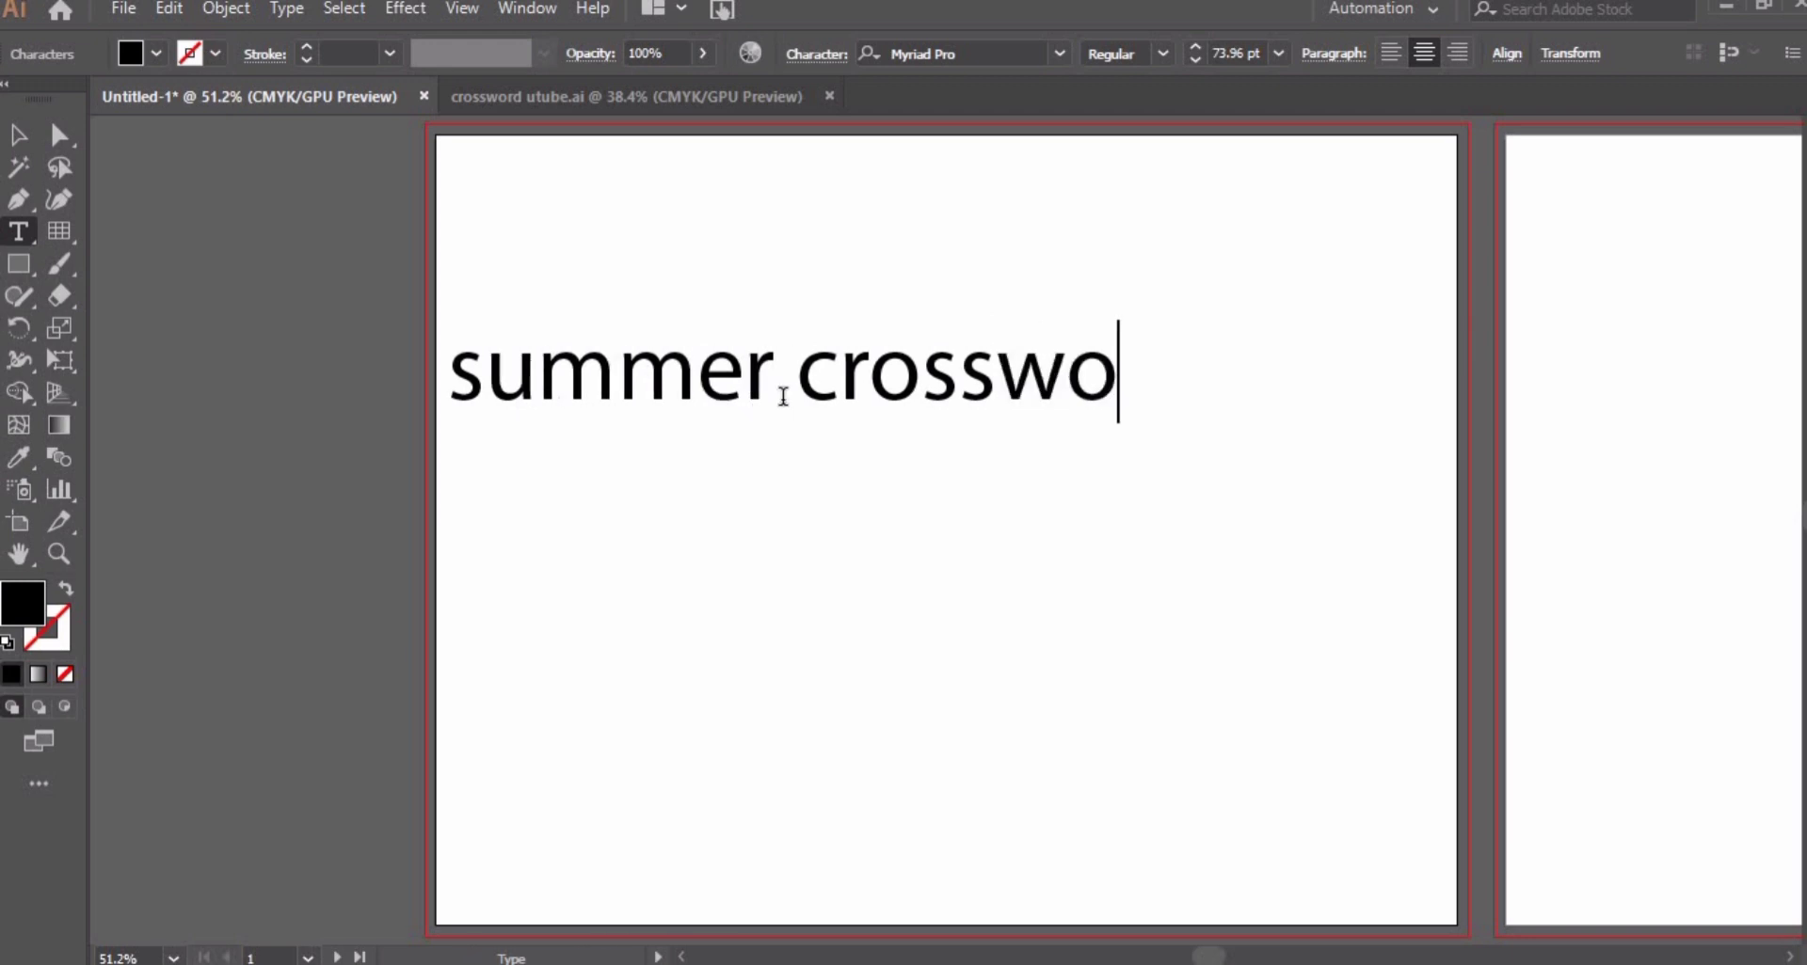
{"action": "type", "text": "rds"}
{"action": "key", "text": "BackSpace"}
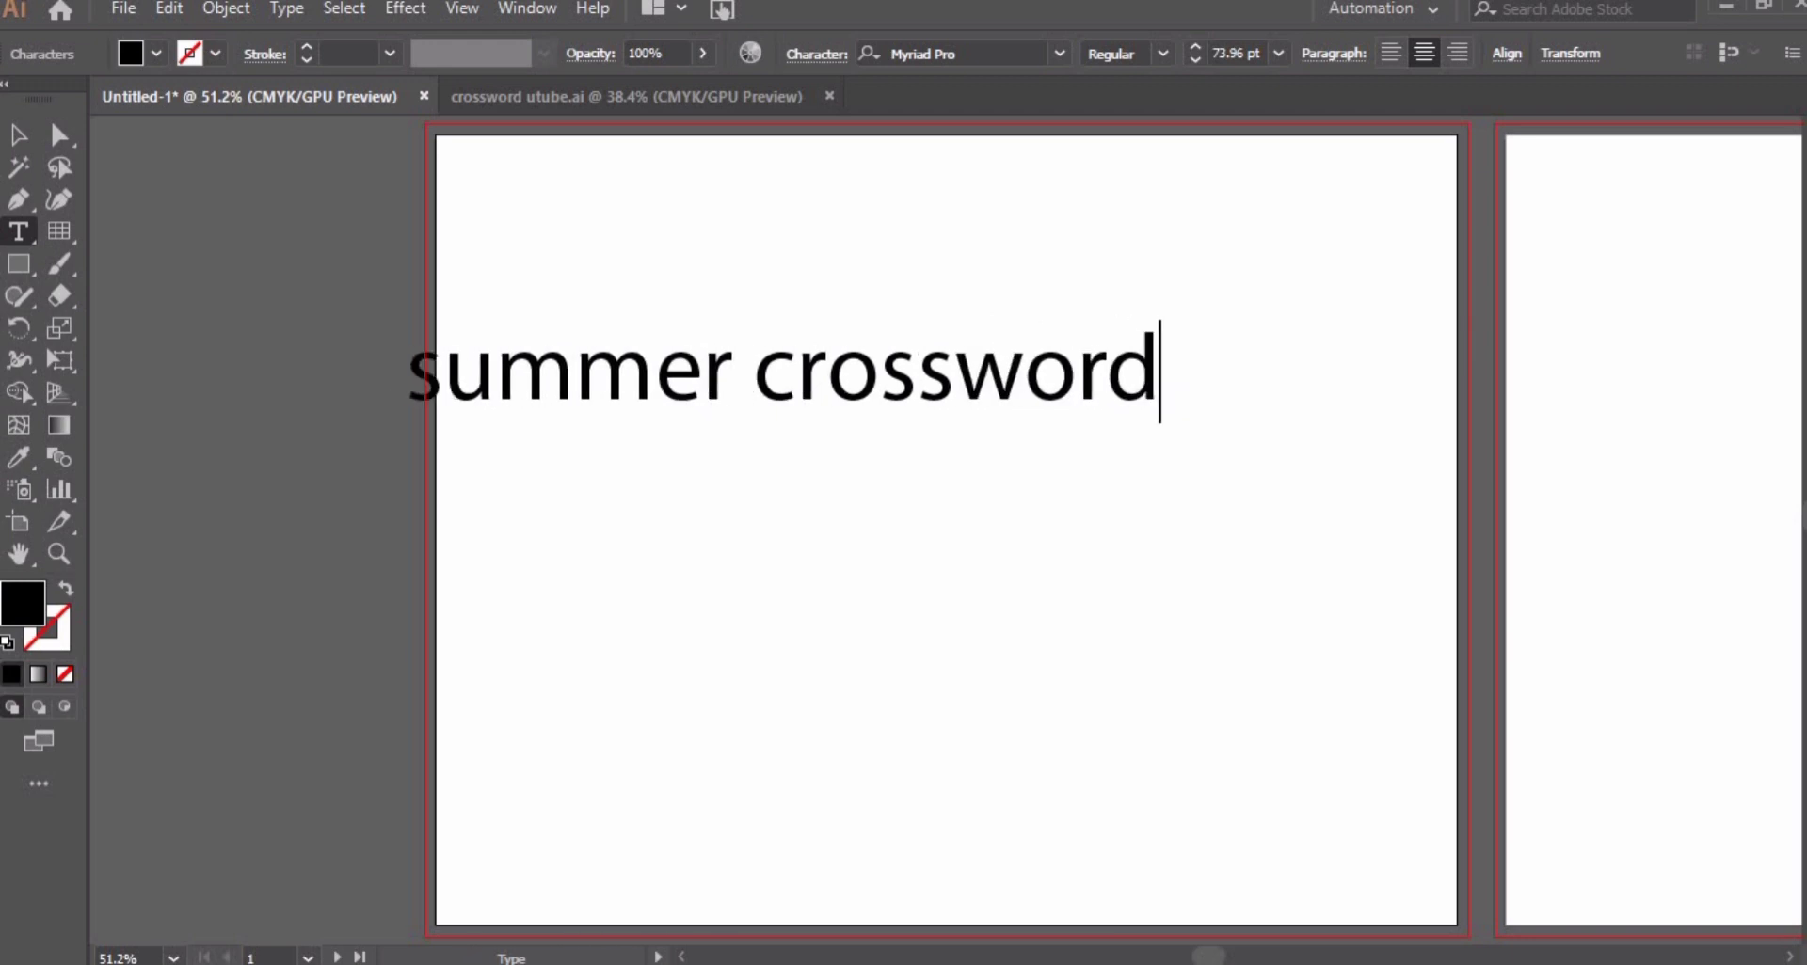
{"action": "key", "text": "Escape"}
{"action": "left_click_drag", "start_coordinate": [886, 369], "coordinate": [1041, 231]}
{"action": "left_click", "coordinate": [1020, 299]}
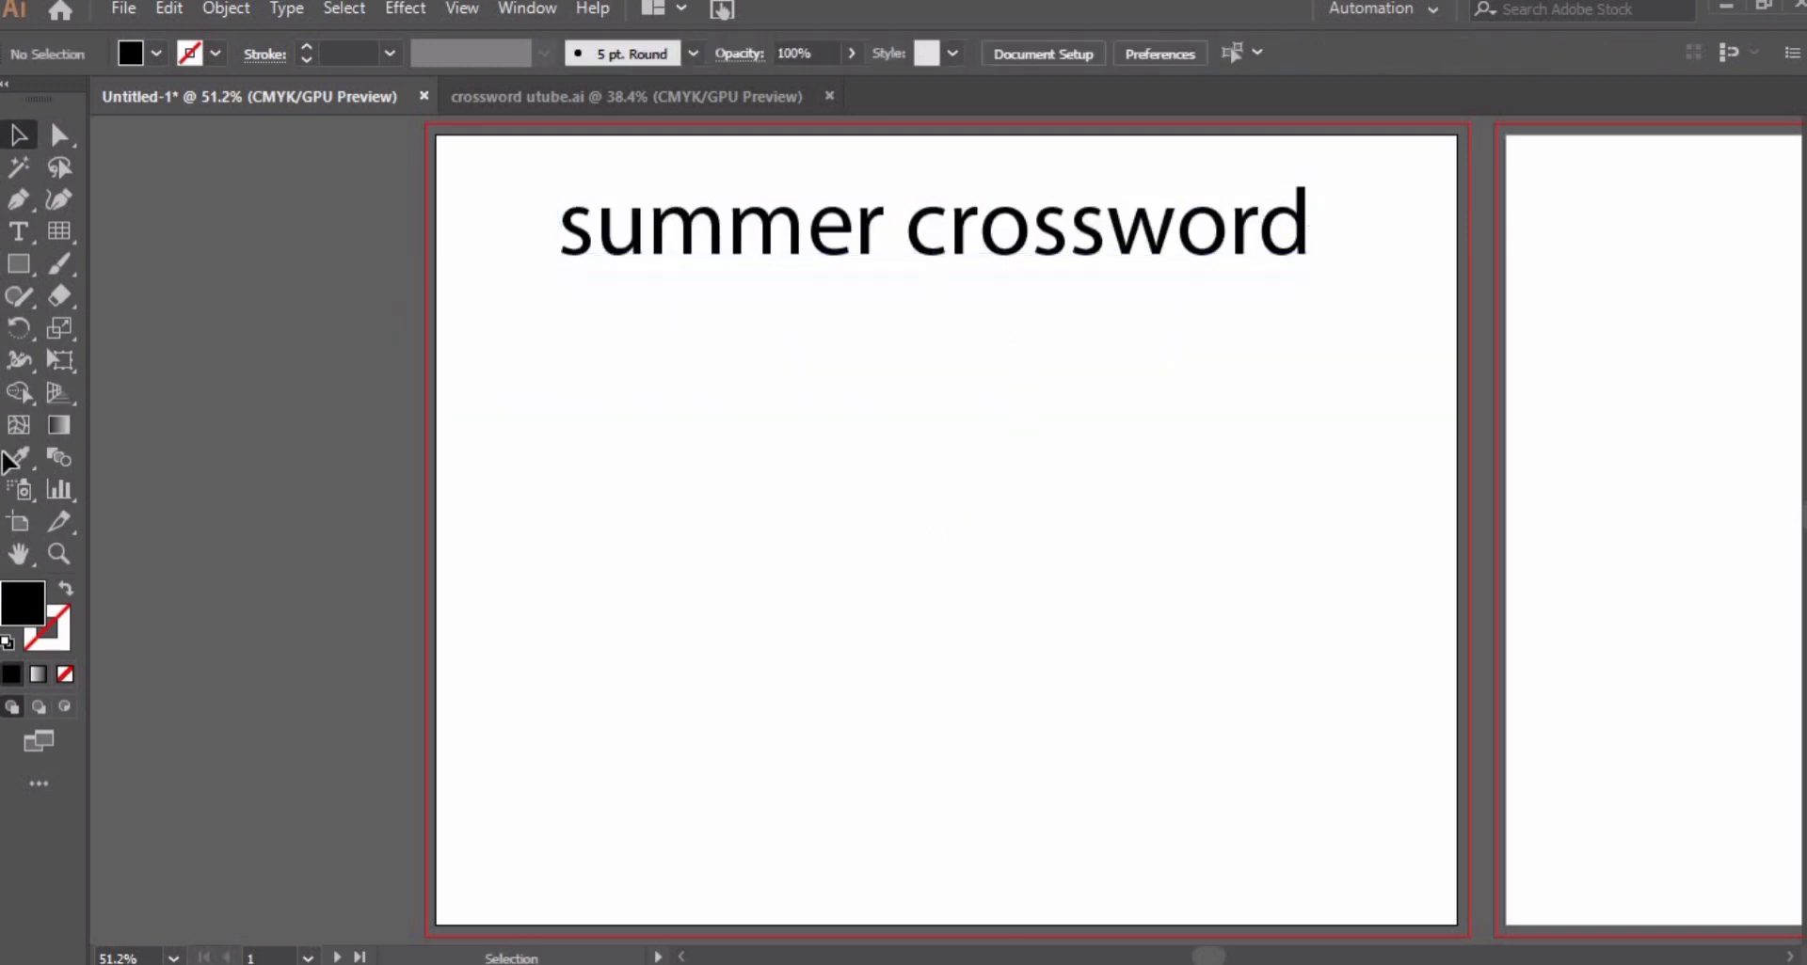
- Add a separate text object reading "flower" beneath the title
{"action": "left_click", "coordinate": [19, 232]}
{"action": "left_click", "coordinate": [887, 493]}
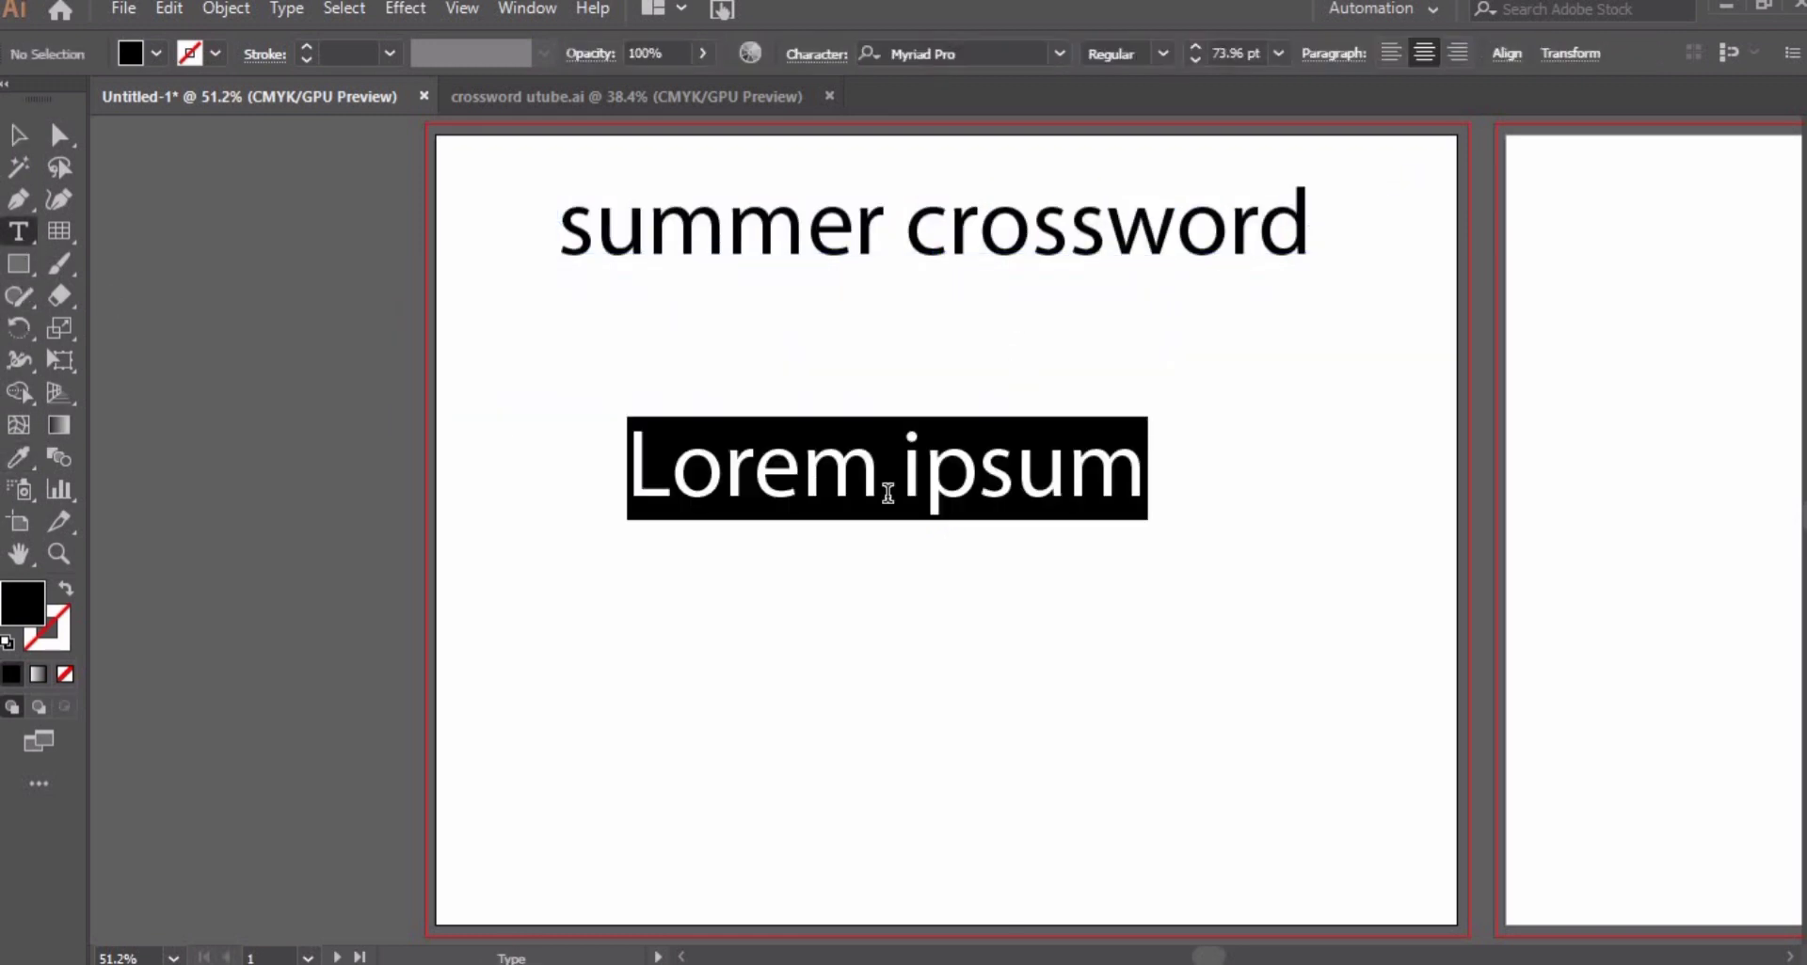
{"action": "type", "text": "flower"}
{"action": "key", "text": "Escape"}
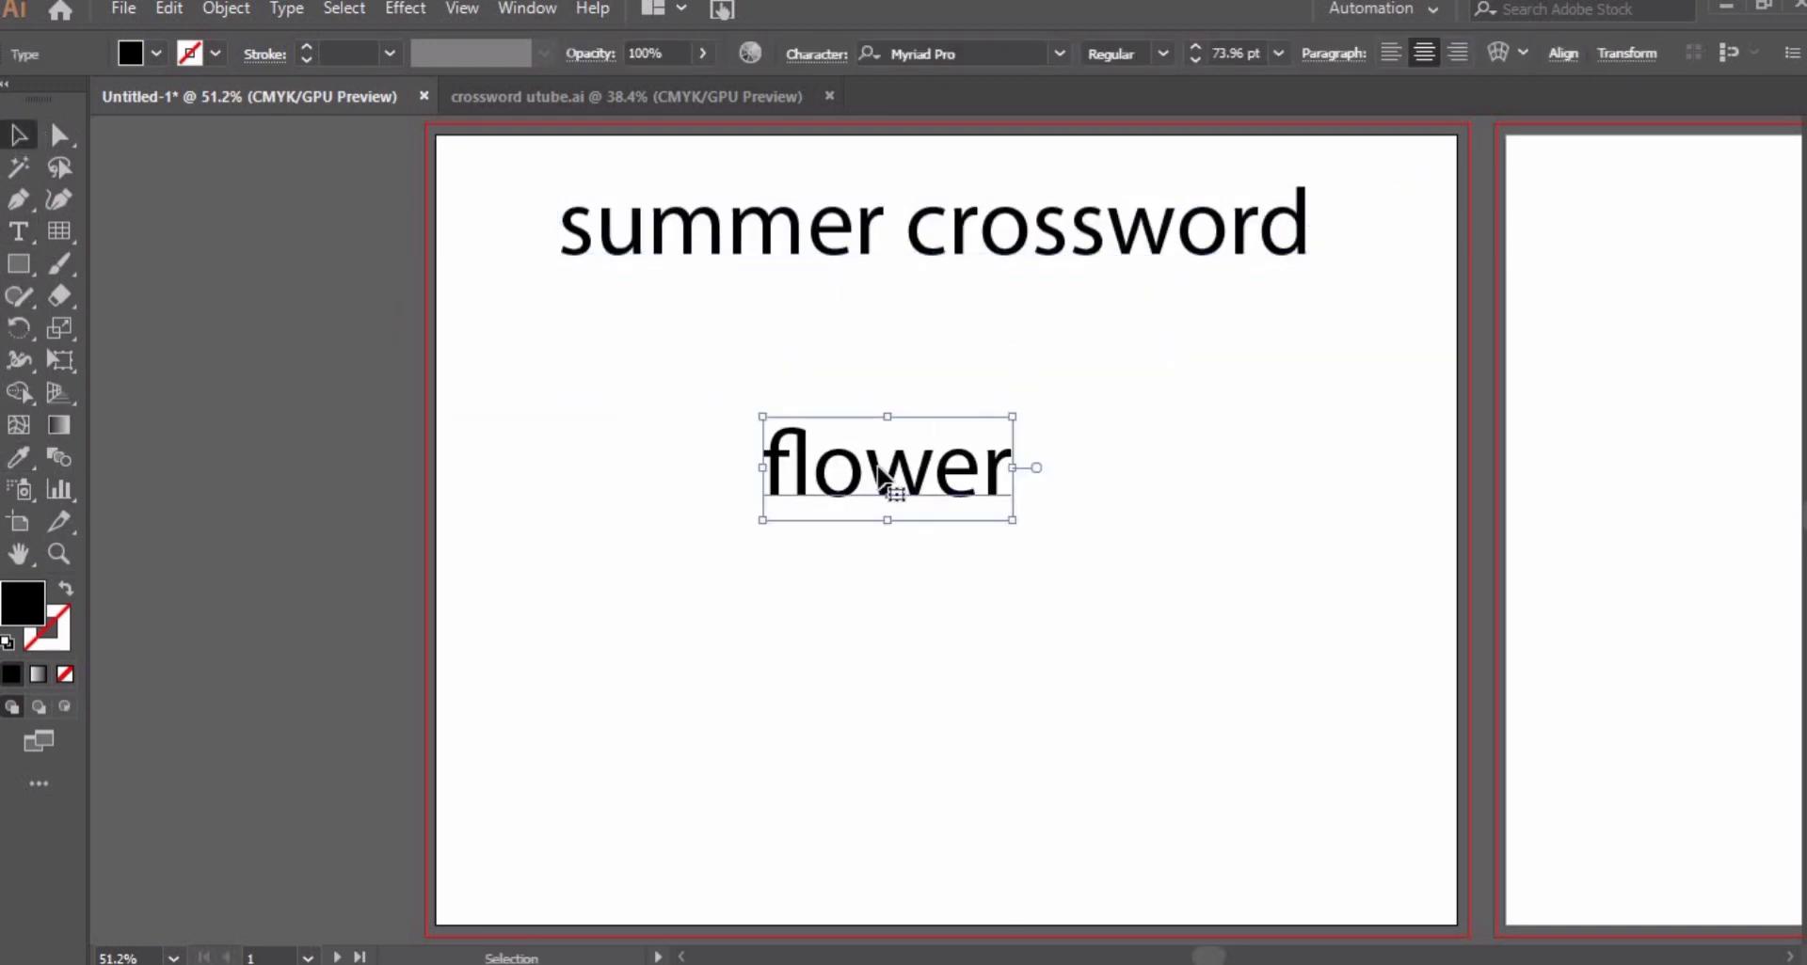
- Duplicate "flower", replace the copy with the stacked letters e, m, o, n, and place them beneath the "l" of "flower"
{"action": "left_click_drag", "start_coordinate": [898, 475], "coordinate": [1149, 515]}
{"action": "double_click", "coordinate": [829, 491]}
{"action": "key", "text": "BackSpace"}
{"action": "key", "text": "BackSpace"}
{"action": "key", "text": "BackSpace"}
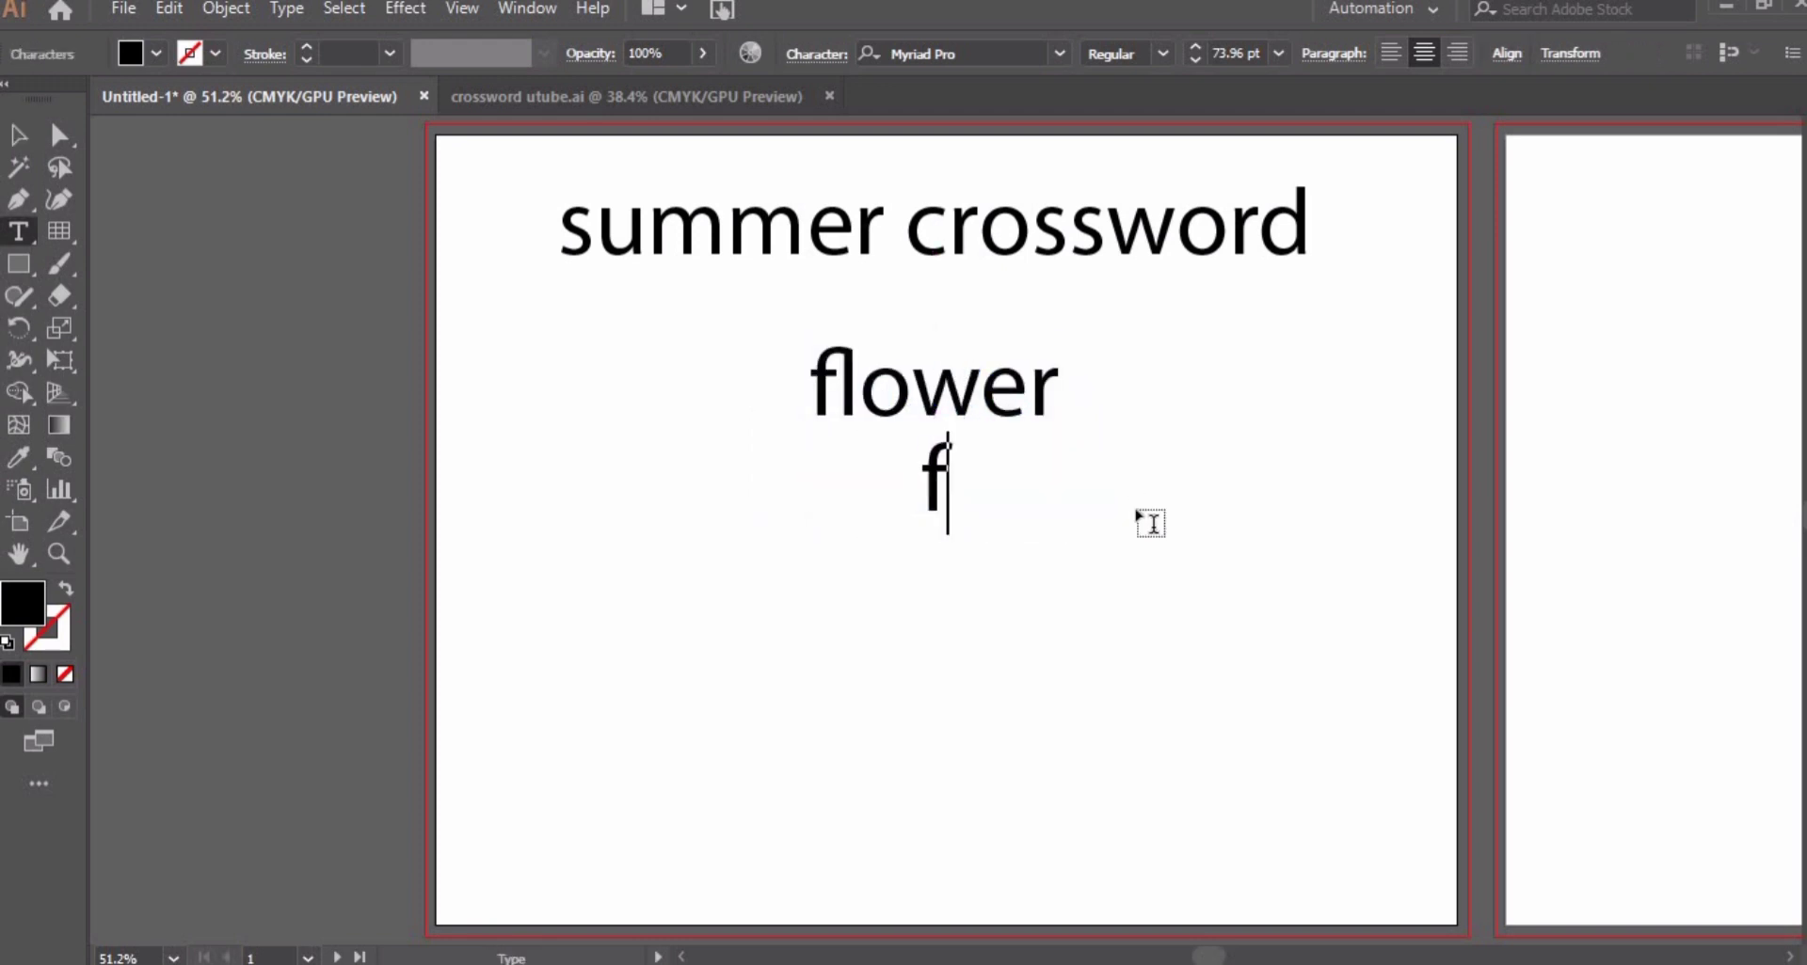
{"action": "type", "text": "e"}
{"action": "key", "text": "Return"}
{"action": "type", "text": "m"}
{"action": "key", "text": "Return"}
{"action": "type", "text": "o"}
{"action": "key", "text": "Return"}
{"action": "type", "text": "n"}
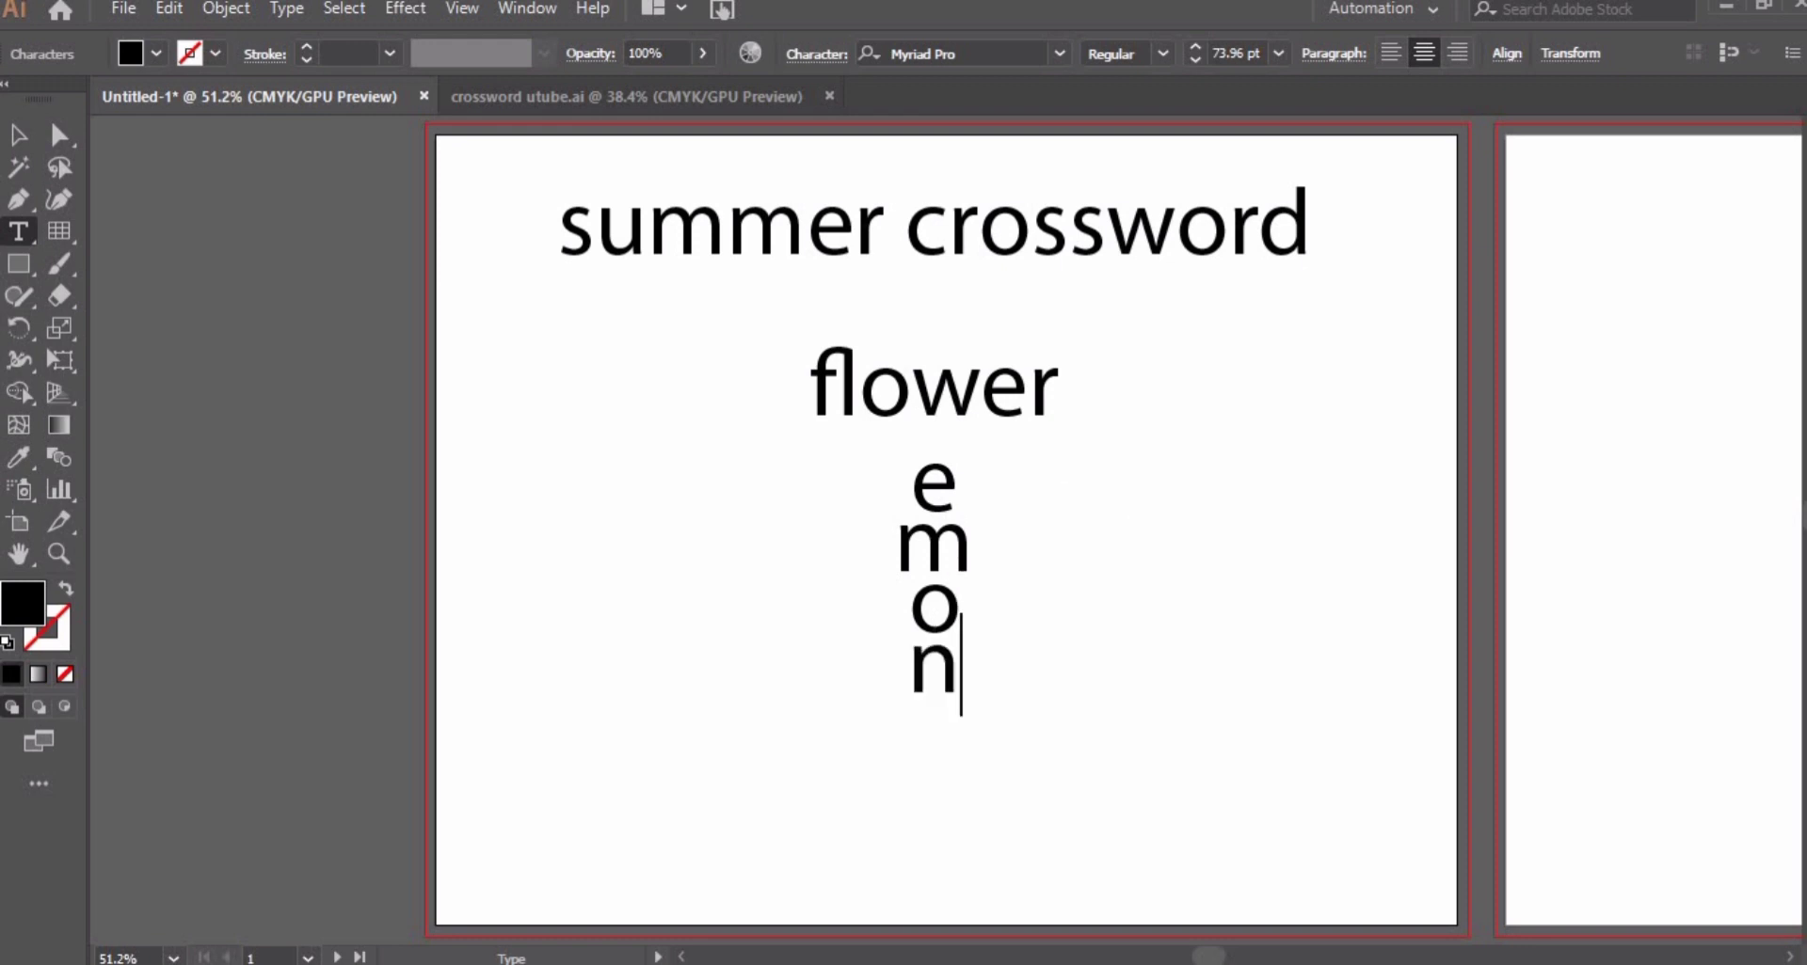
{"action": "key", "text": "Escape"}
{"action": "left_click_drag", "start_coordinate": [953, 554], "coordinate": [866, 521]}
- Duplicate the stacked letters, replace the copy's text with "ma", and align it just before the stacked "n"
{"action": "left_click_drag", "start_coordinate": [861, 657], "coordinate": [783, 670]}
{"action": "key", "text": "t"}
{"action": "left_click_drag", "start_coordinate": [736, 534], "coordinate": [825, 822]}
{"action": "key", "text": "BackSpace"}
{"action": "key", "text": "BackSpace"}
{"action": "key", "text": "BackSpace"}
{"action": "type", "text": "ma"}
{"action": "left_click", "coordinate": [19, 135]}
{"action": "left_click_drag", "start_coordinate": [752, 478], "coordinate": [746, 642]}
- Copy "ma" to the other side of the "n" and change it to "go" to complete "mango"
{"action": "left_click_drag", "start_coordinate": [762, 652], "coordinate": [908, 654]}
{"action": "key", "text": "t"}
{"action": "key", "text": "BackSpace"}
{"action": "type", "text": "go"}
{"action": "key", "text": "Escape"}
{"action": "left_click", "coordinate": [630, 348]}
{"action": "left_click_drag", "start_coordinate": [630, 349], "coordinate": [1150, 743]}
- In the crossword utube.ai document, create a 100 × 100 pt rectangular grid with 0 horizontal and 5 vertical dividers
{"action": "key", "text": "ctrl+Tab"}
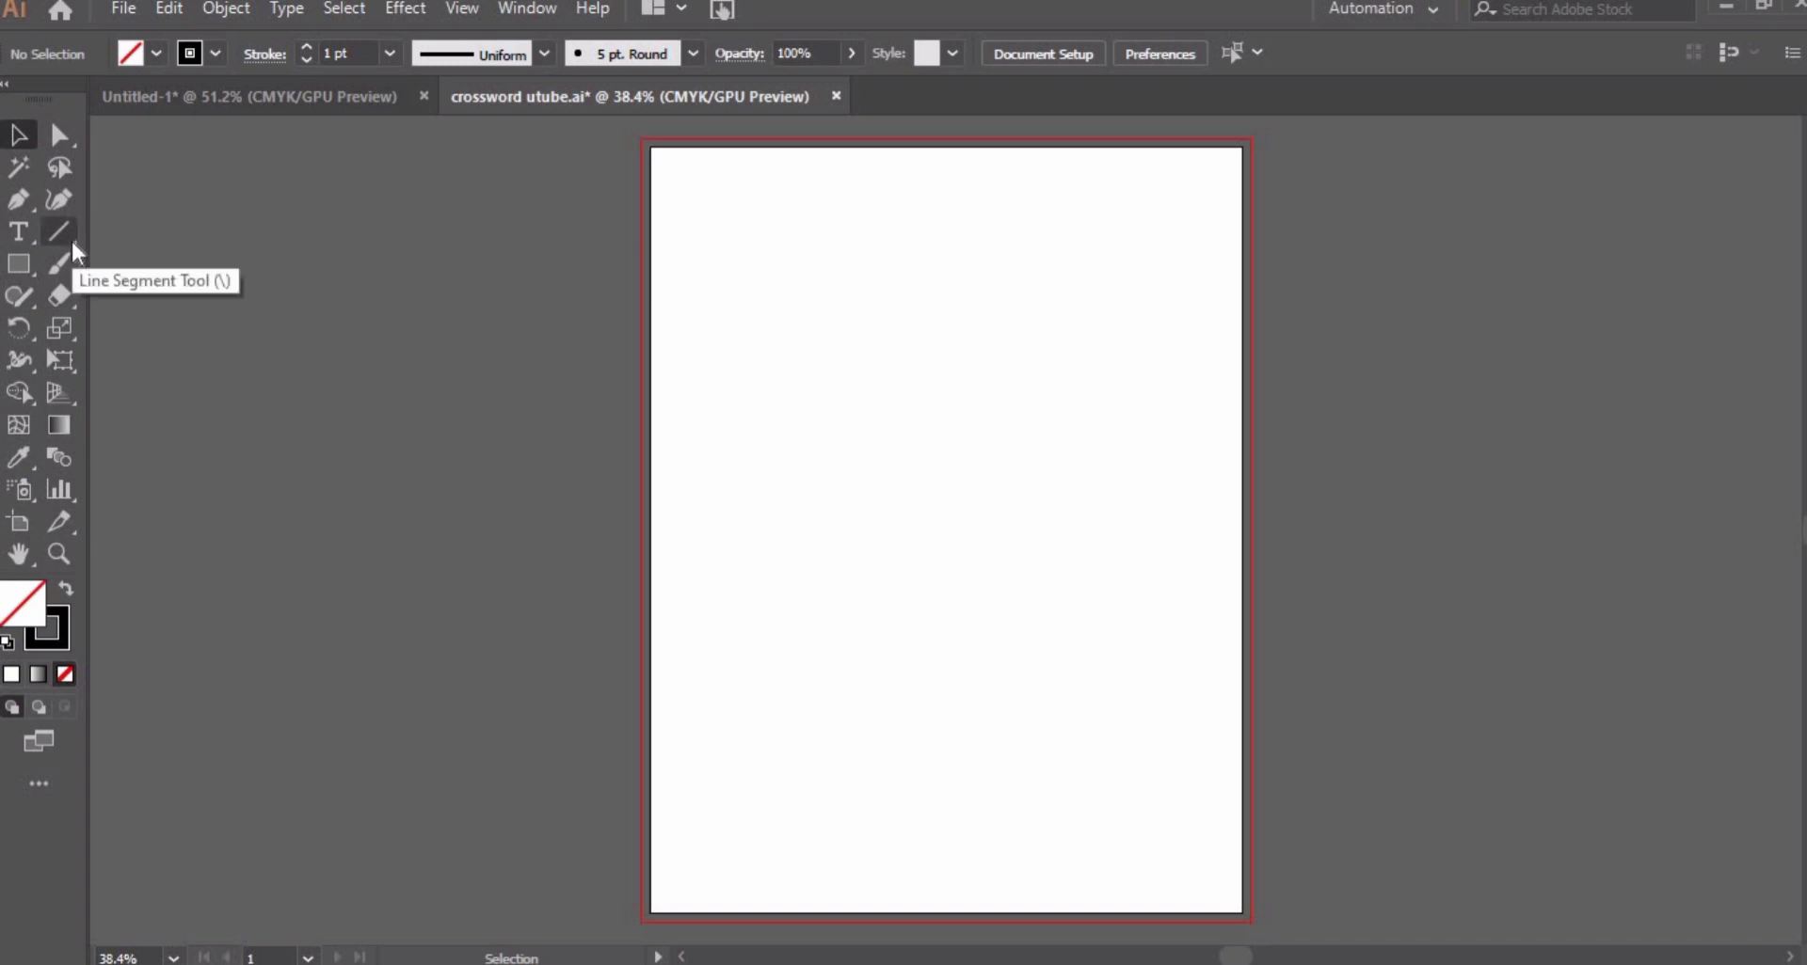
{"action": "left_click", "coordinate": [72, 241]}
{"action": "left_click", "coordinate": [202, 337]}
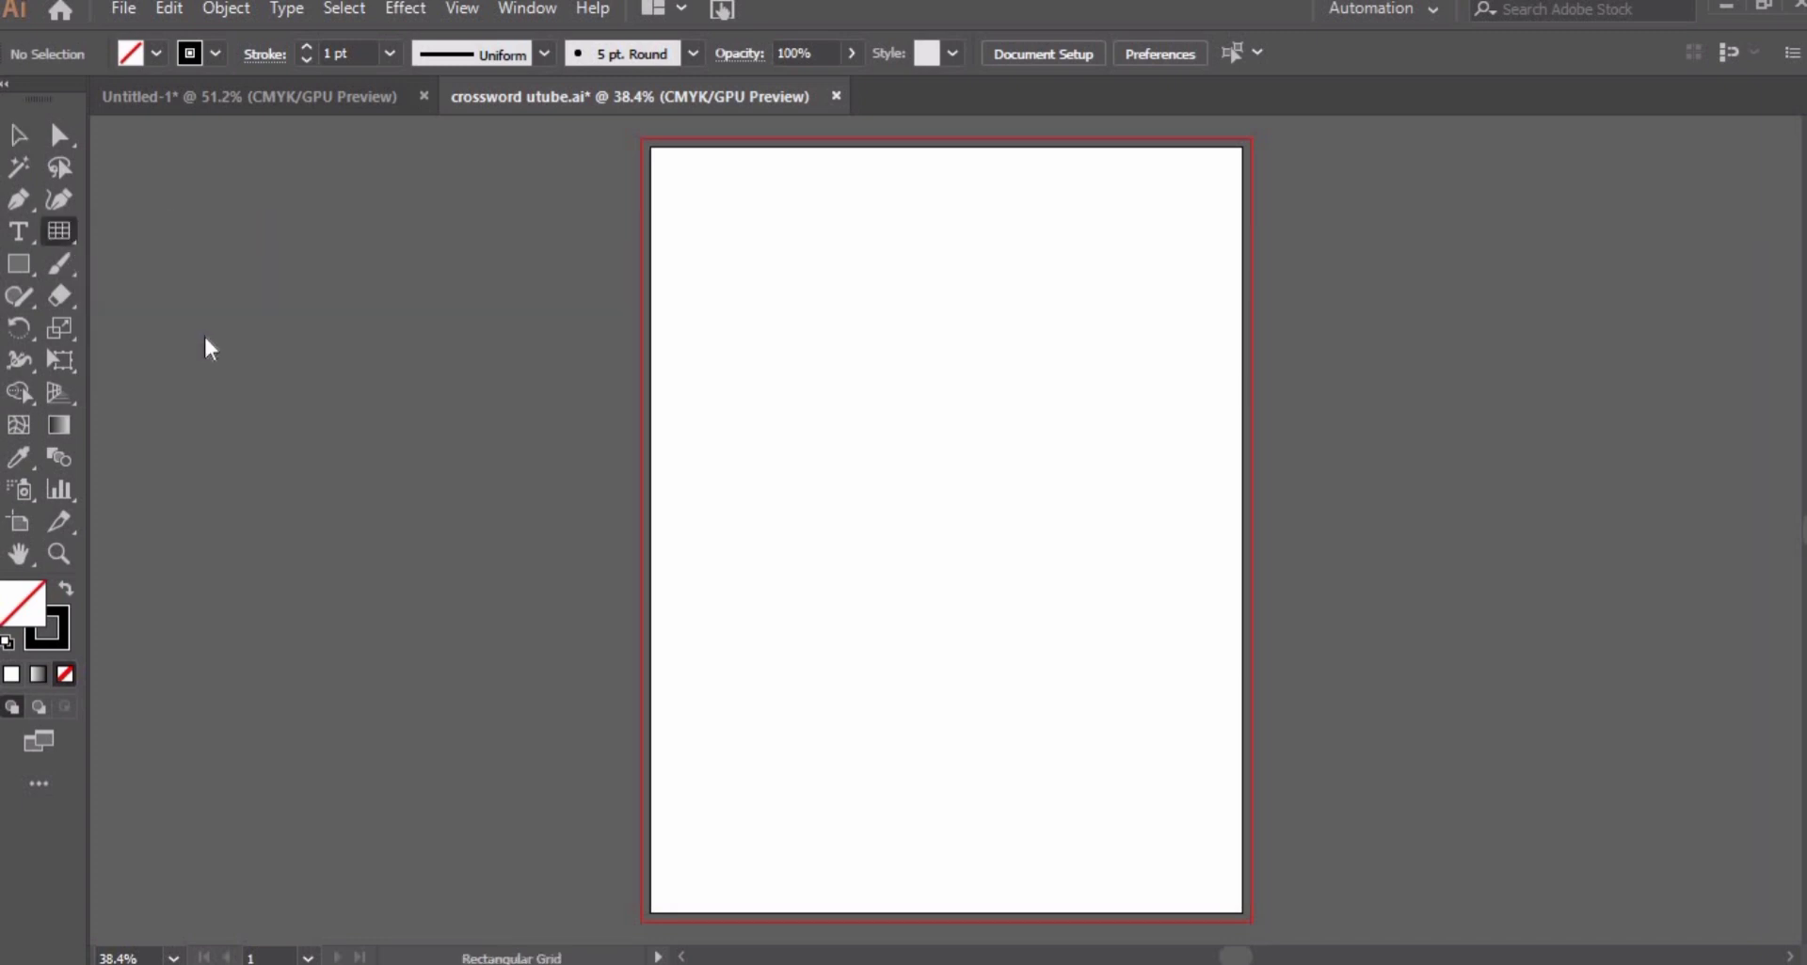
{"action": "left_click", "coordinate": [899, 350]}
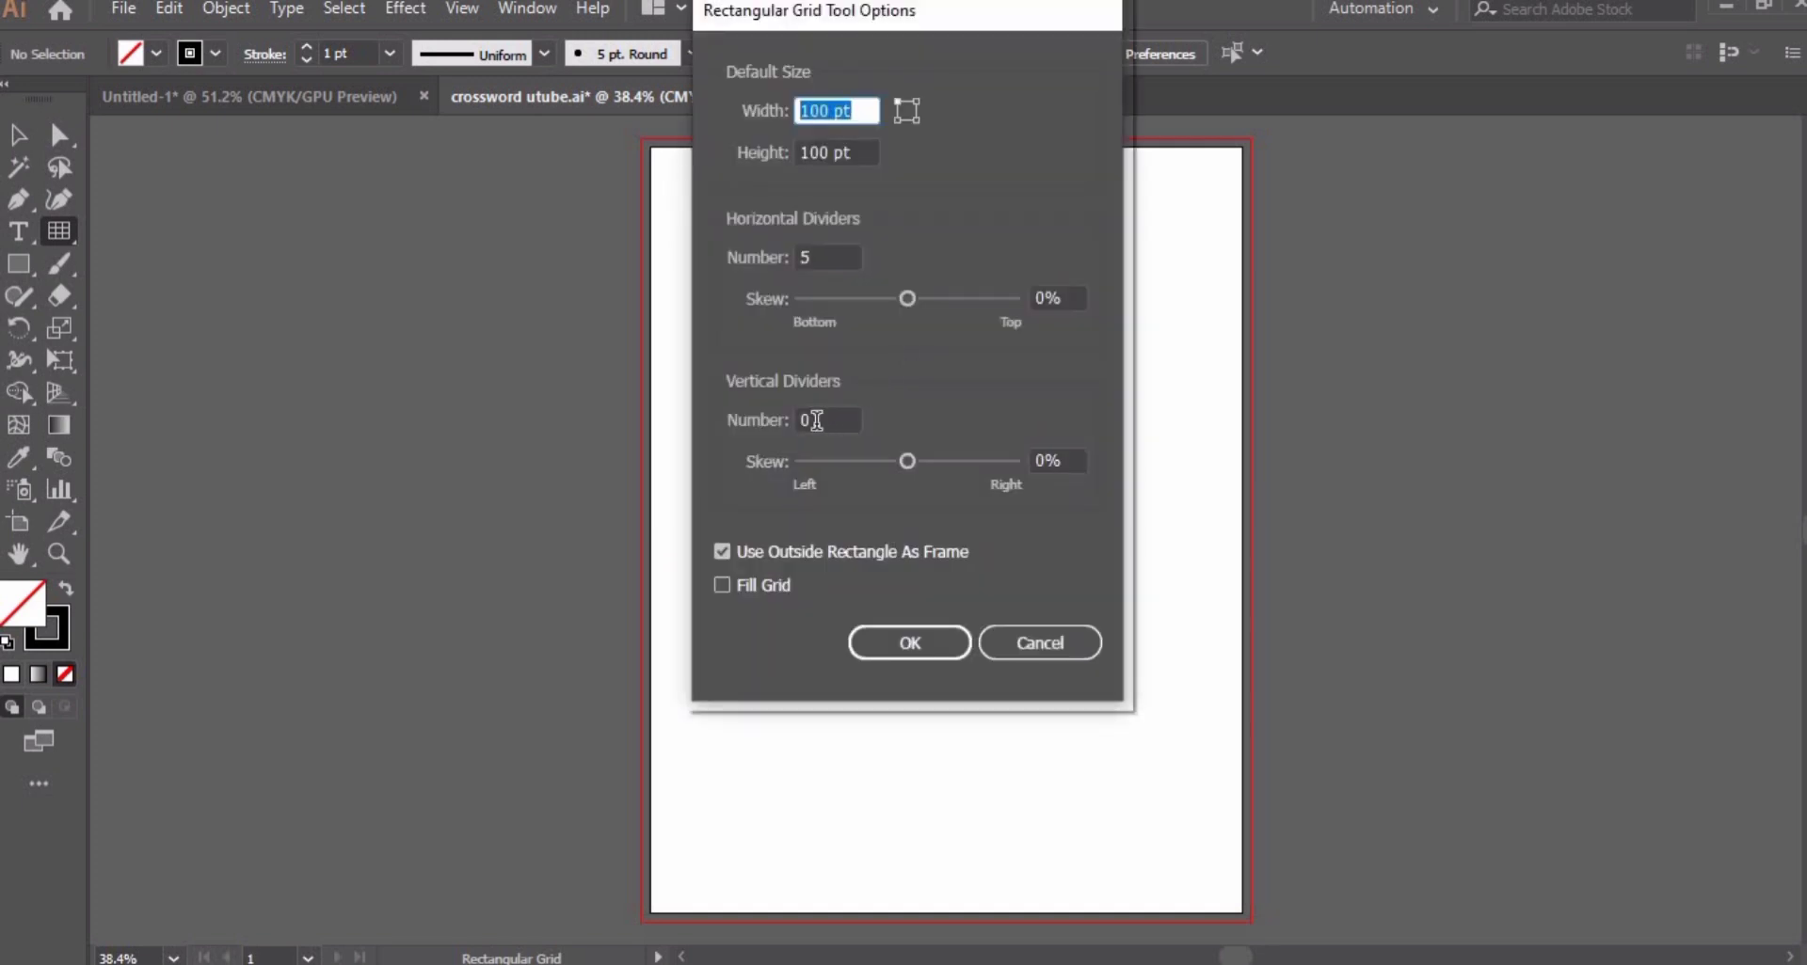
{"action": "left_click", "coordinate": [815, 254]}
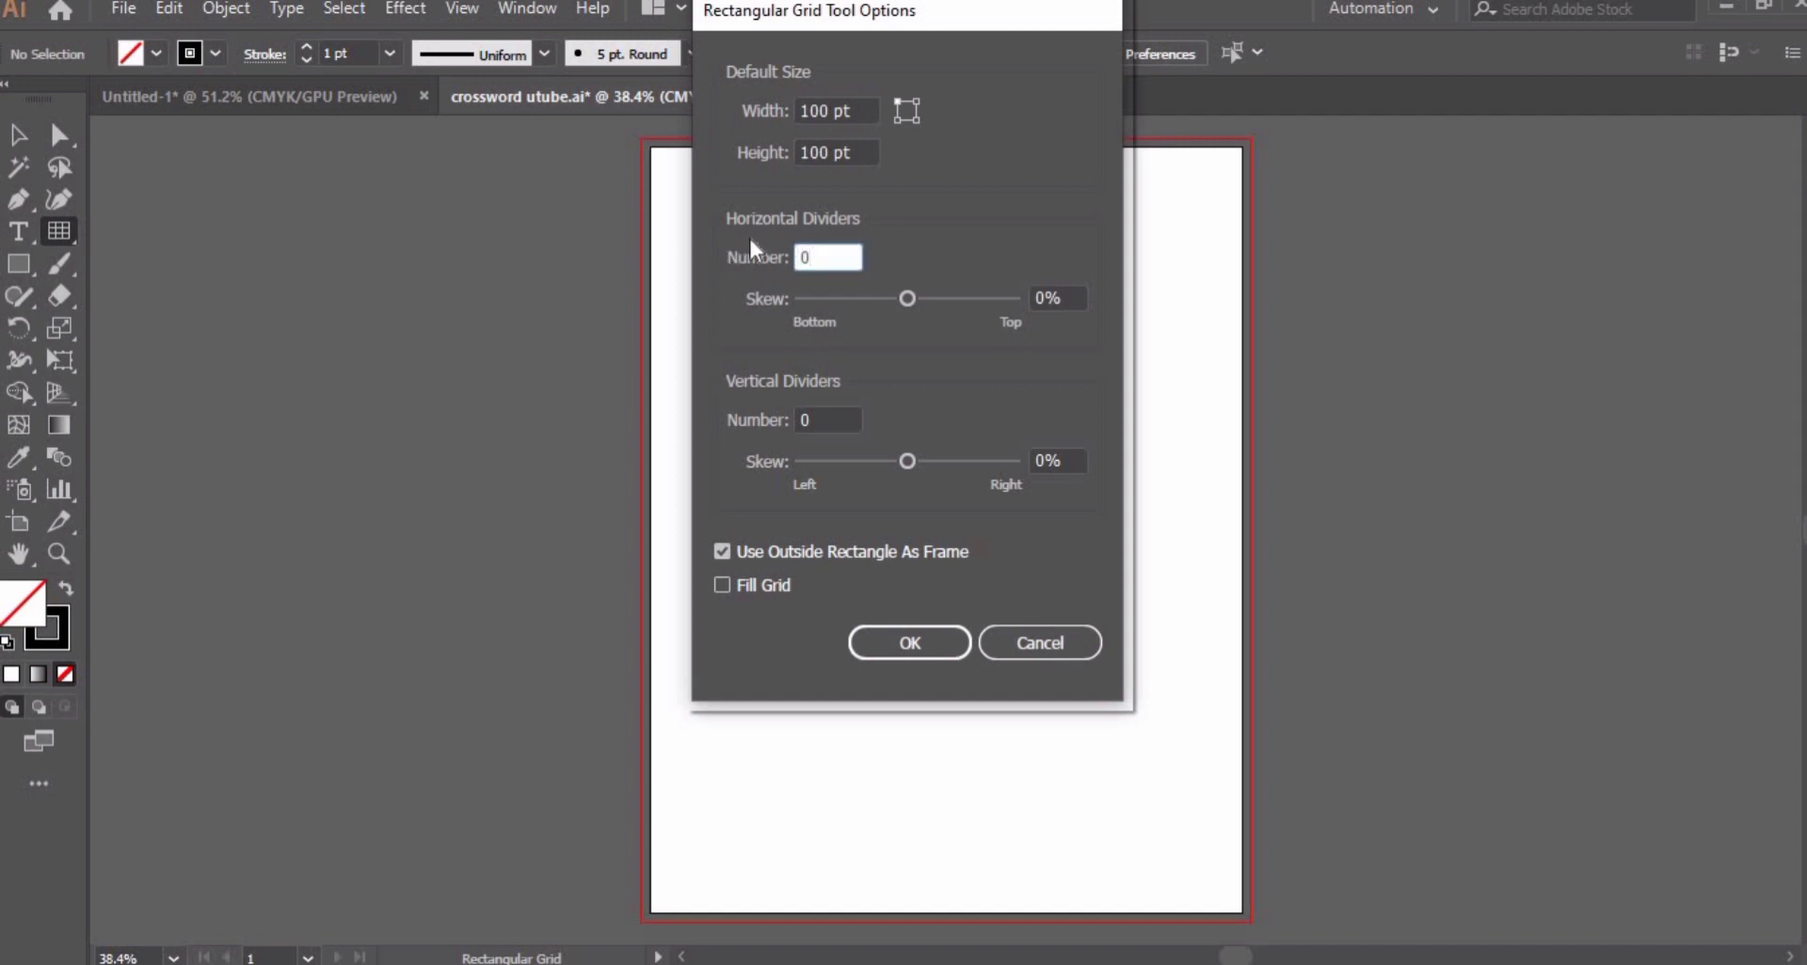
{"action": "left_click", "coordinate": [819, 419]}
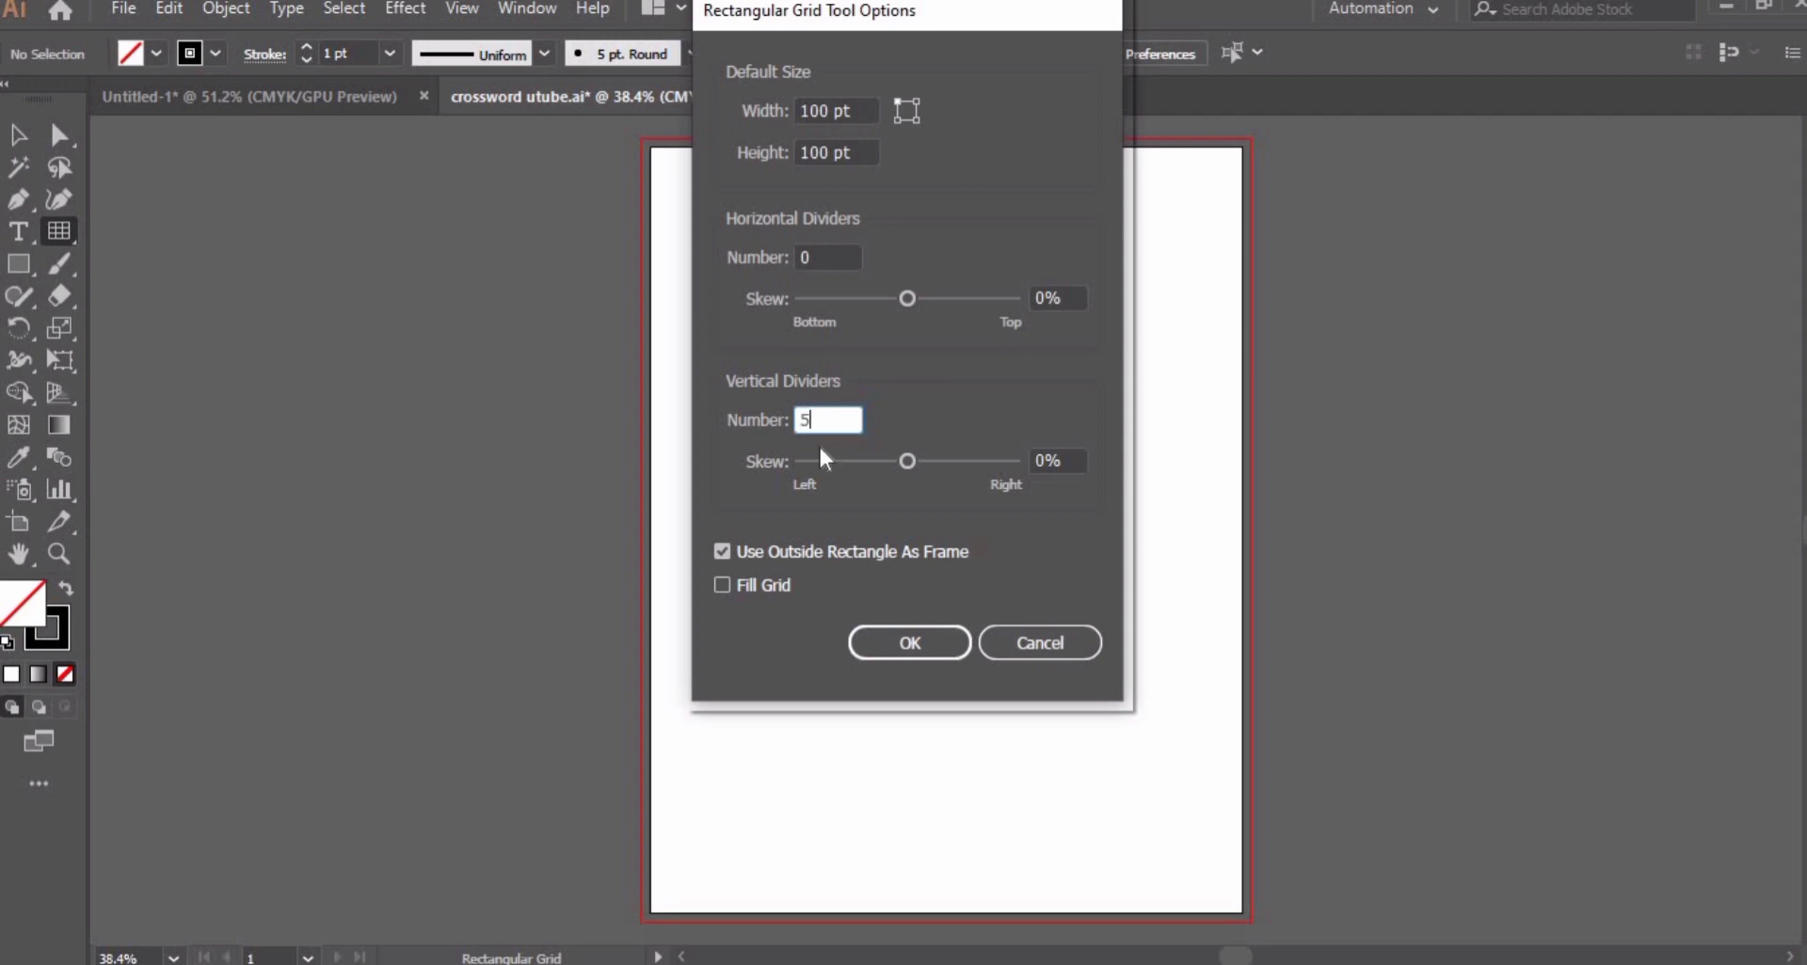
{"action": "left_click", "coordinate": [922, 647]}
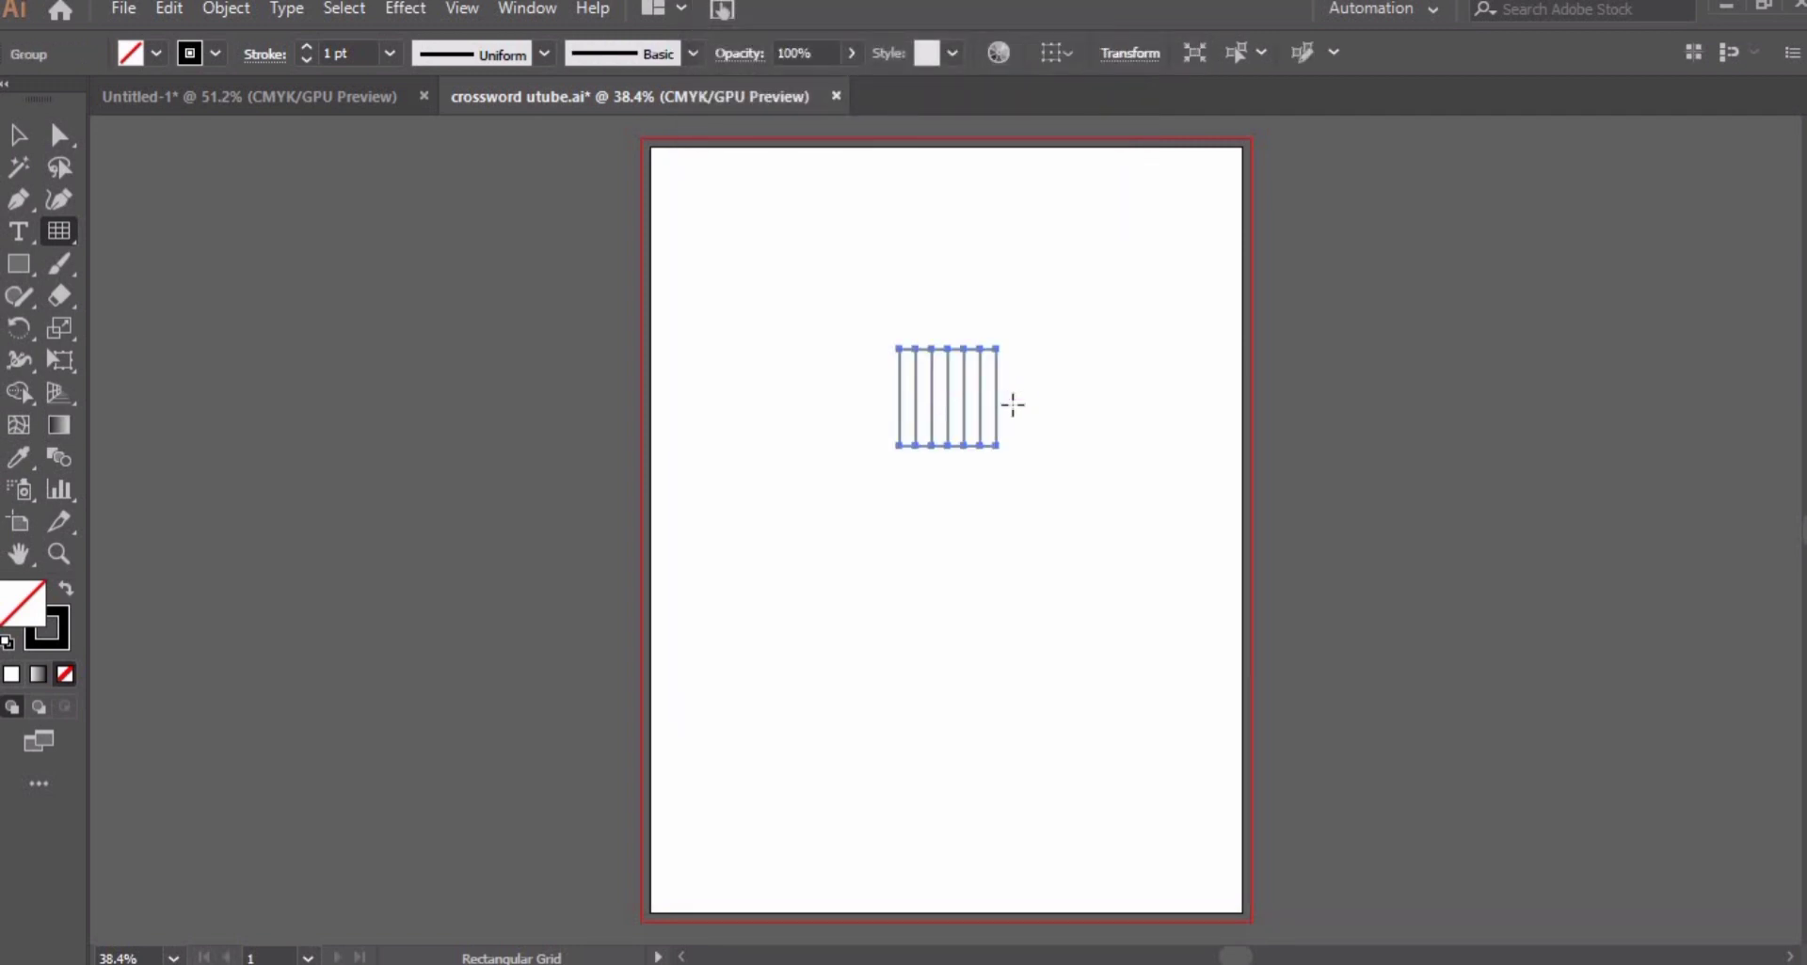
- Widen the grid and reduce its height to form a row of six nearly square cells
{"action": "key", "text": "v"}
{"action": "left_click_drag", "start_coordinate": [1139, 402], "coordinate": [1223, 401]}
{"action": "left_click_drag", "start_coordinate": [1064, 445], "coordinate": [1061, 408]}
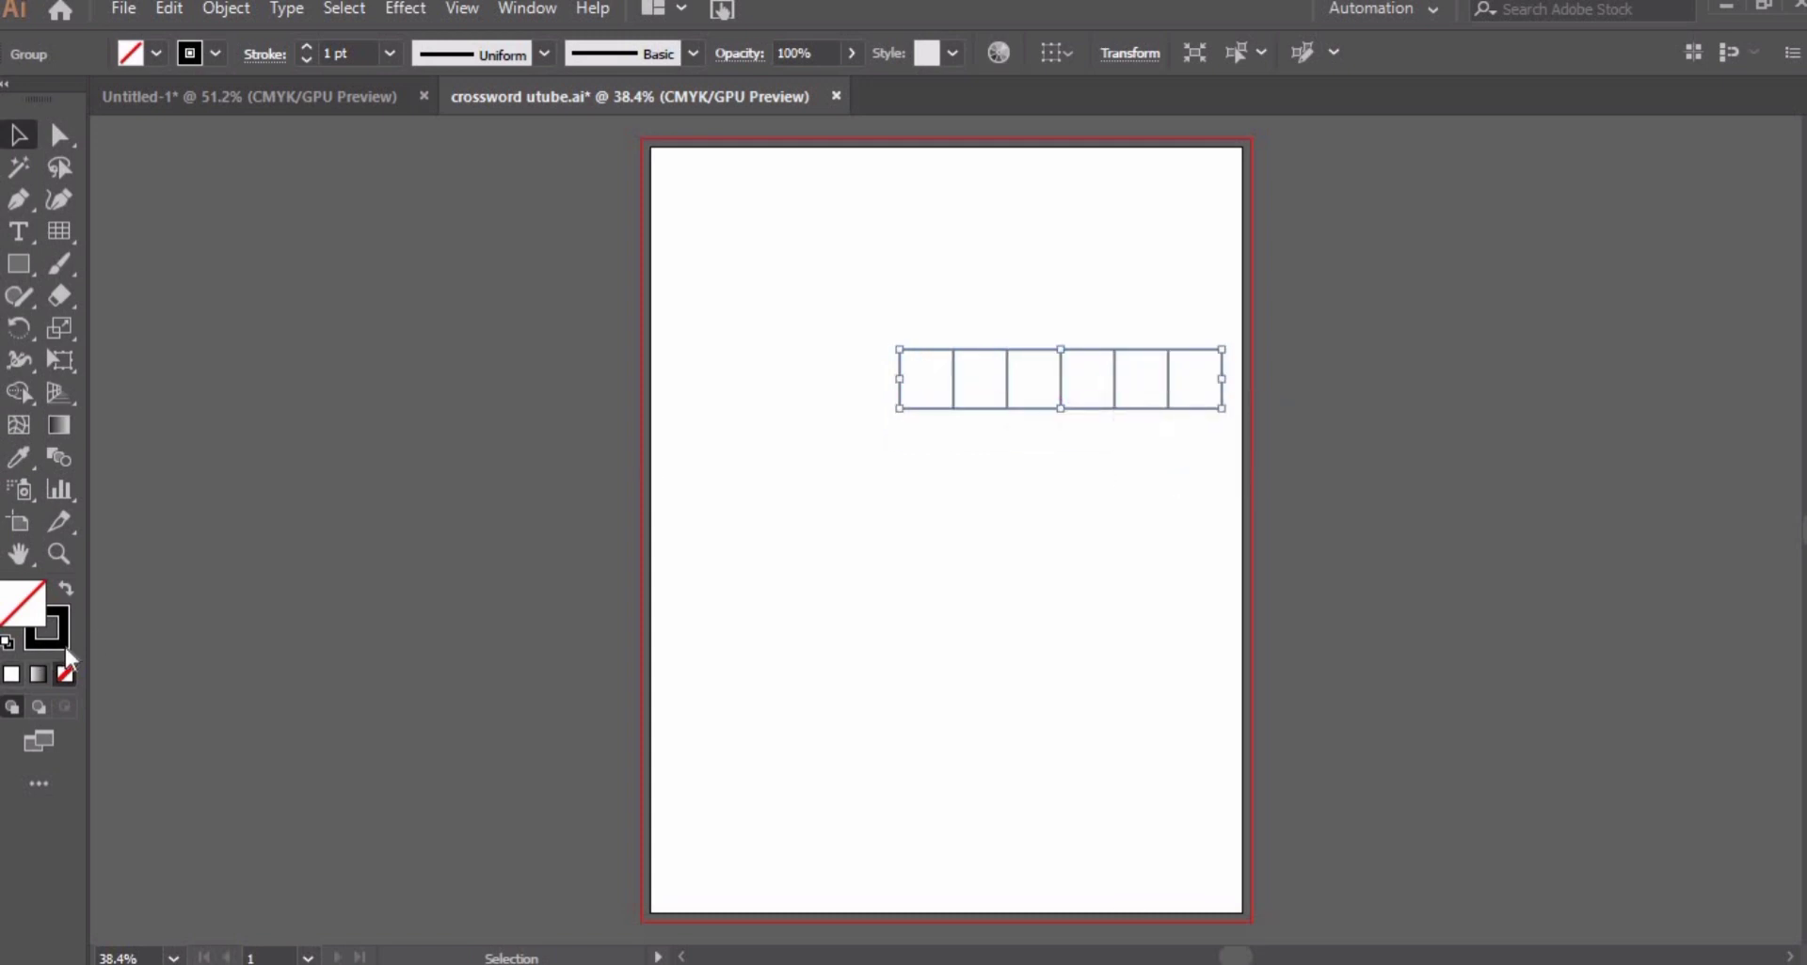
- Try a brown B27130 stroke colour on the six-cell row and undo it
{"action": "double_click", "coordinate": [65, 647]}
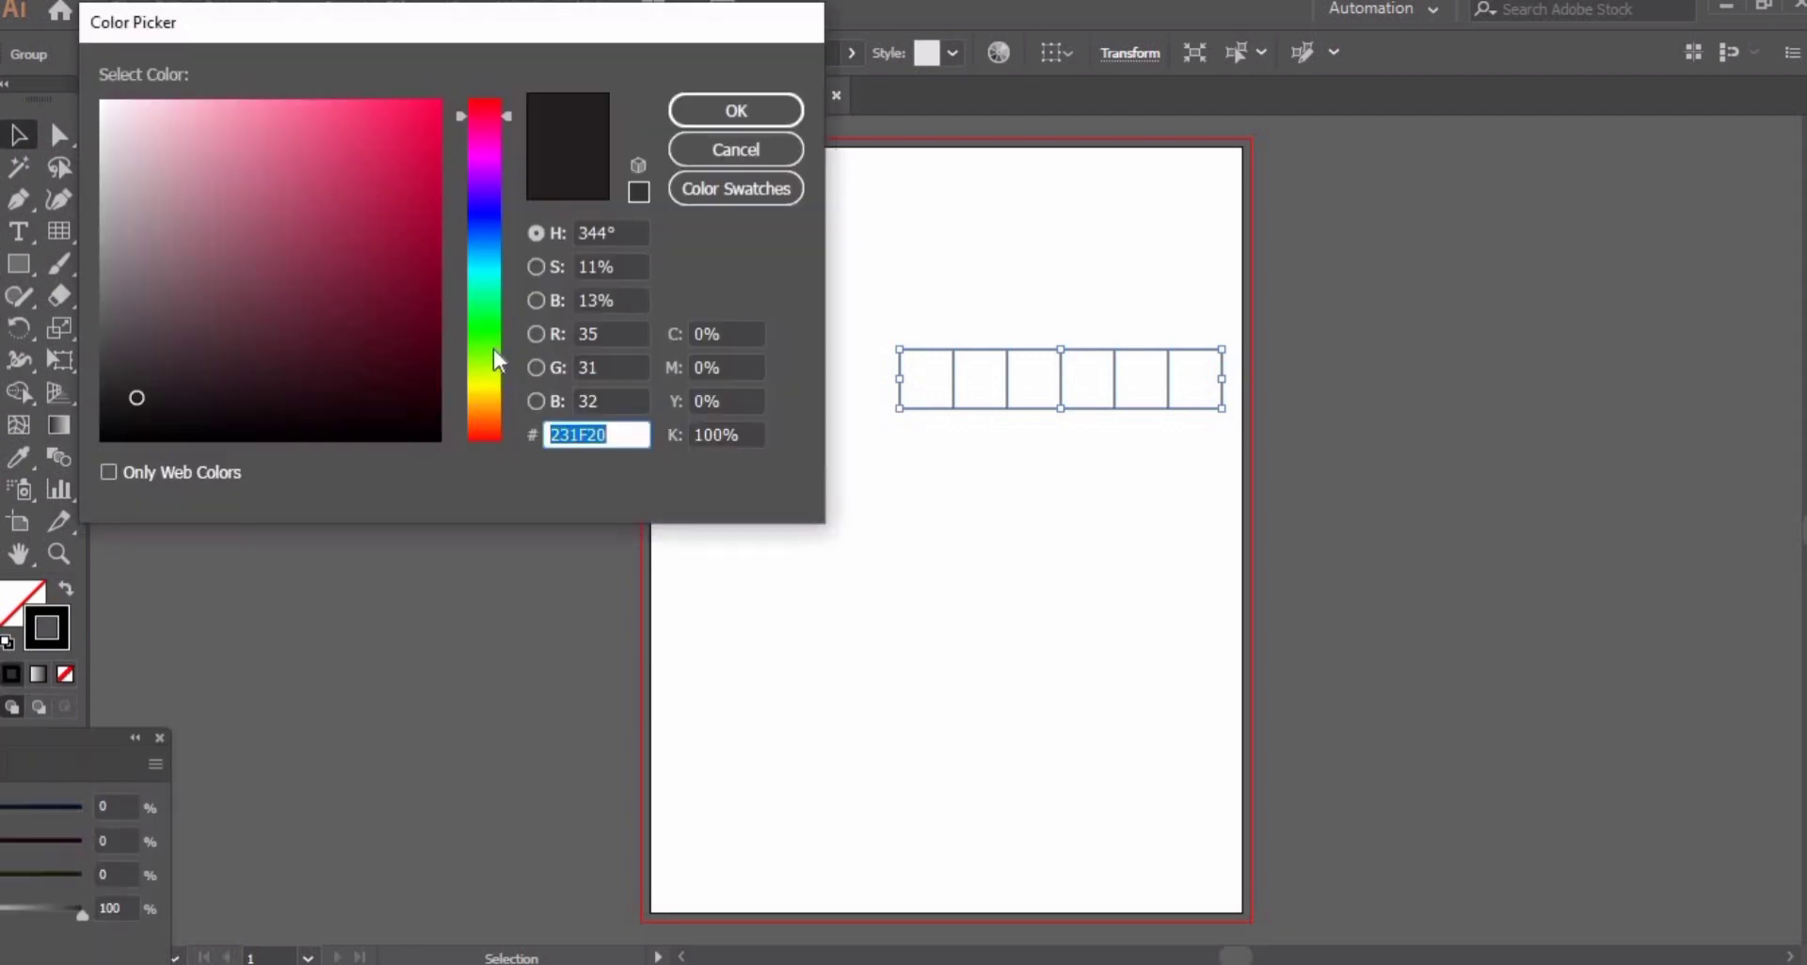
{"action": "left_click", "coordinate": [486, 415]}
{"action": "left_click", "coordinate": [348, 203]}
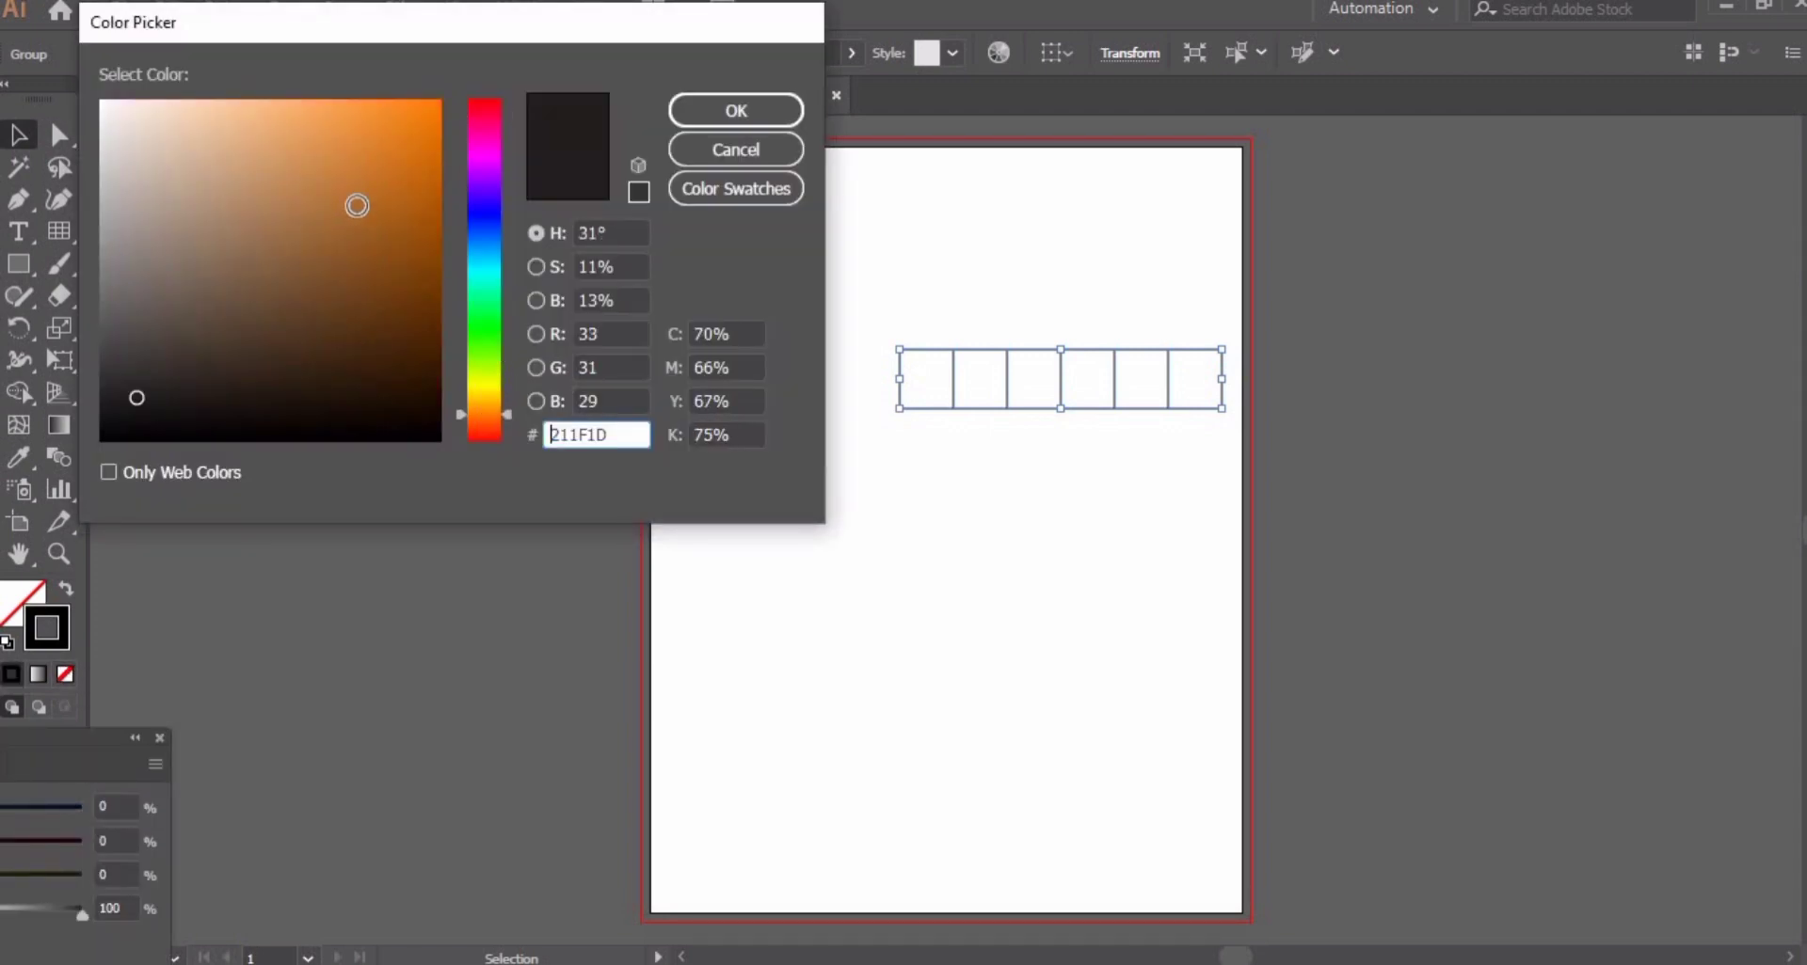
{"action": "left_click", "coordinate": [692, 115]}
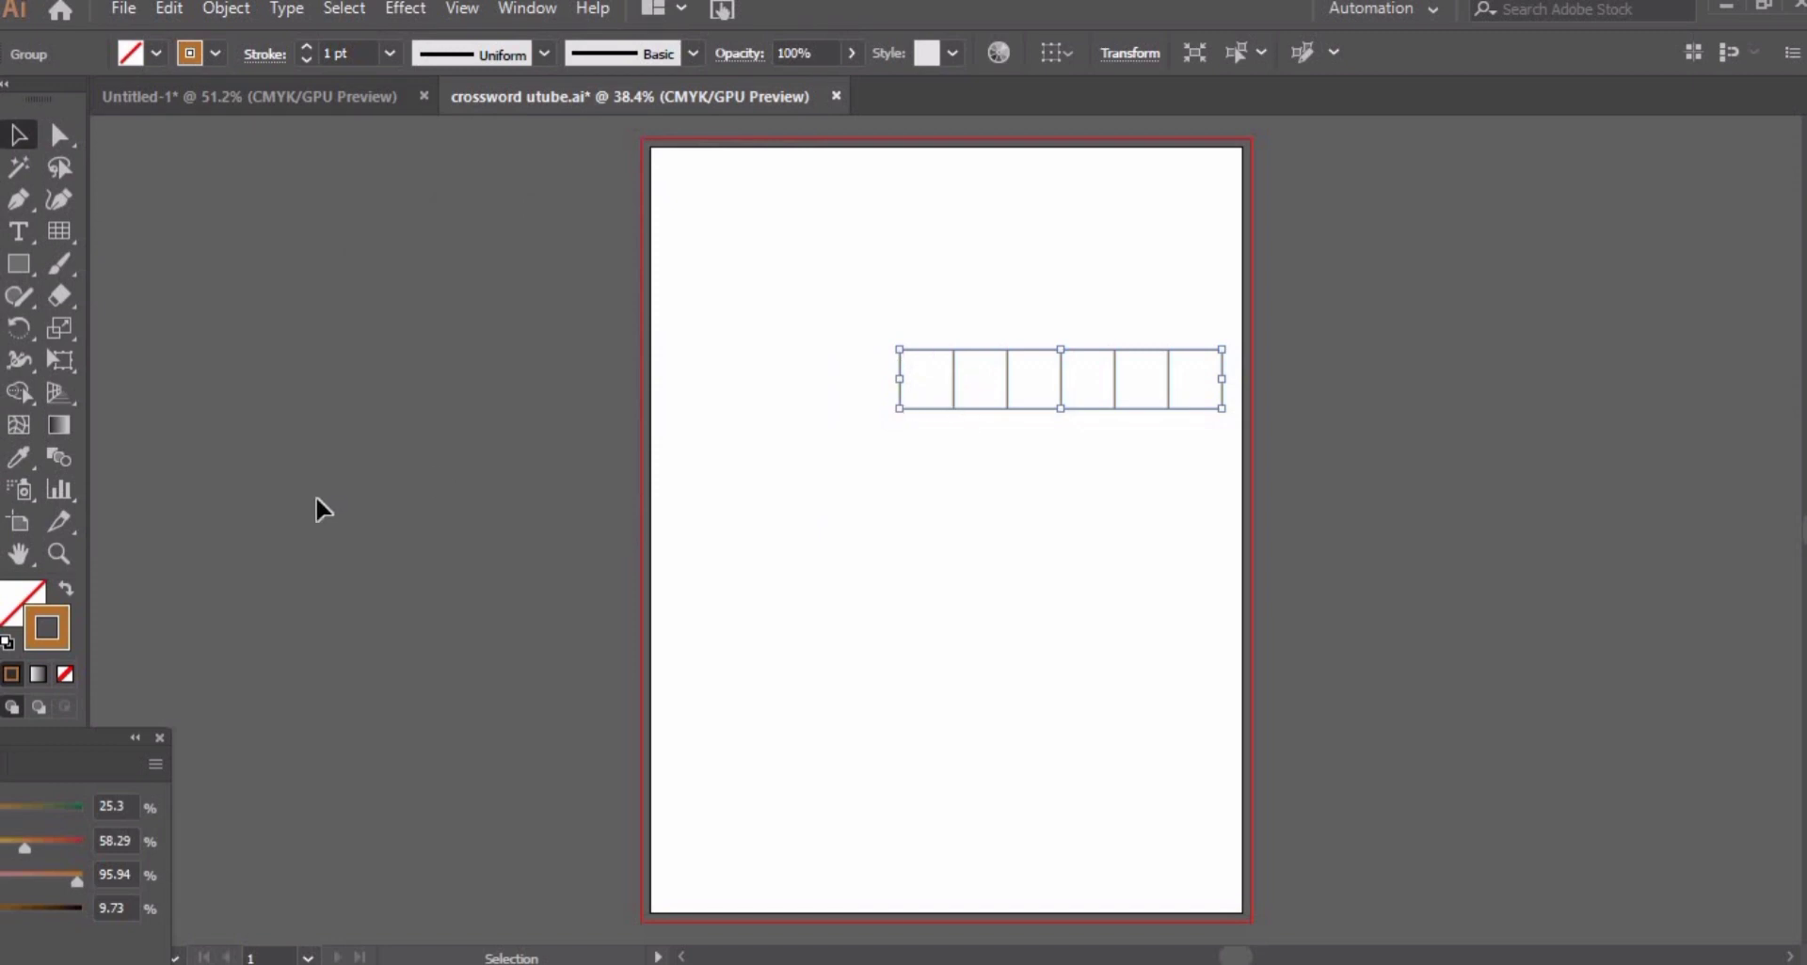
{"action": "key", "text": "ctrl+z"}
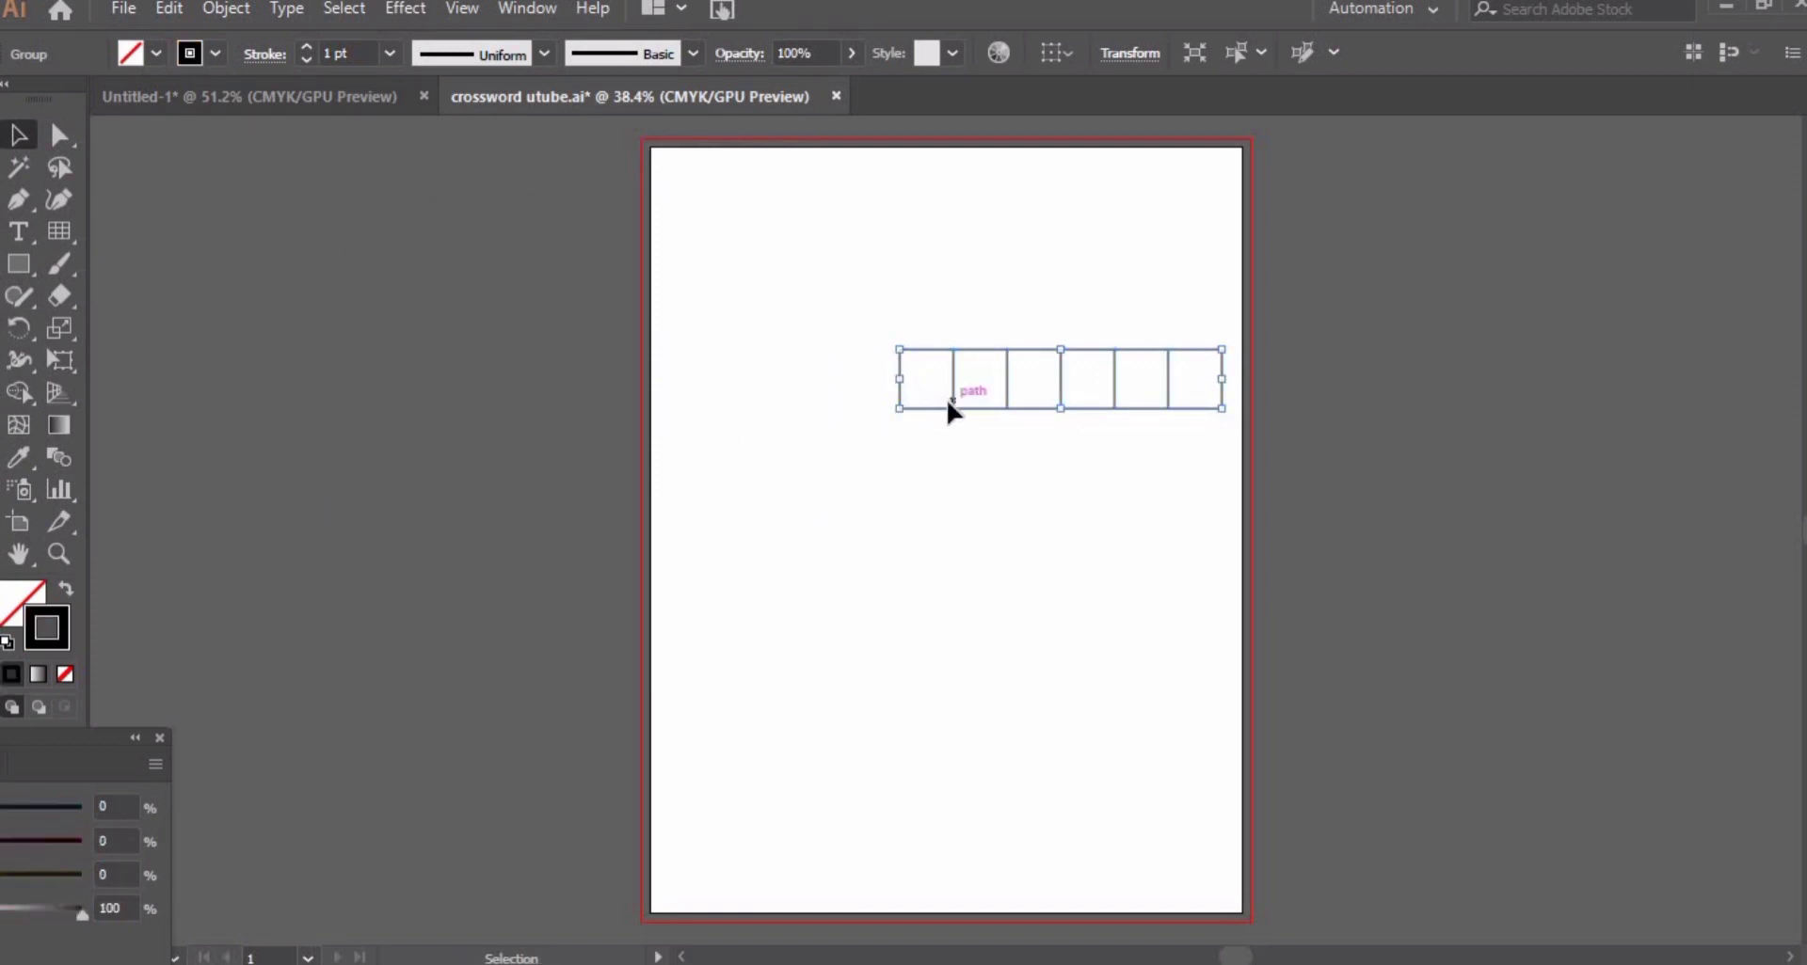
- Move the six-cell row toward the middle of the page and widen it slightly so its cells become square
{"action": "left_click_drag", "start_coordinate": [950, 403], "coordinate": [843, 445]}
{"action": "left_click_drag", "start_coordinate": [1114, 431], "coordinate": [1136, 433]}
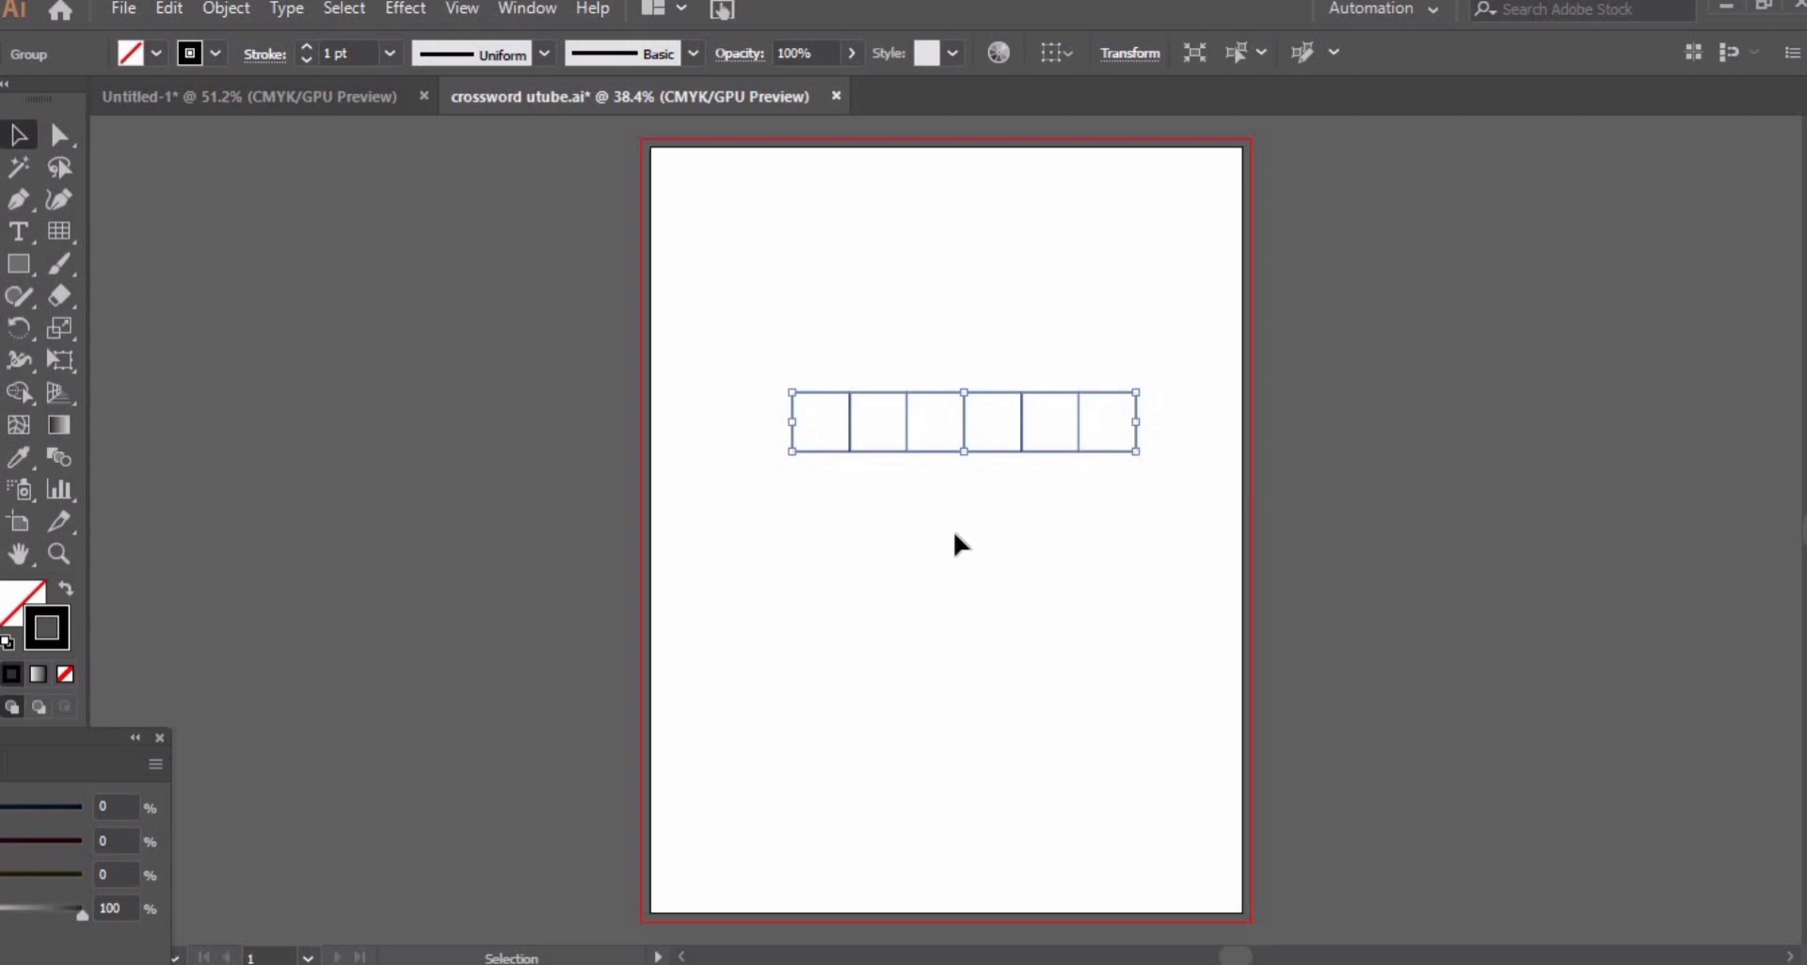
{"action": "key", "text": "z"}
{"action": "left_click", "coordinate": [907, 446]}
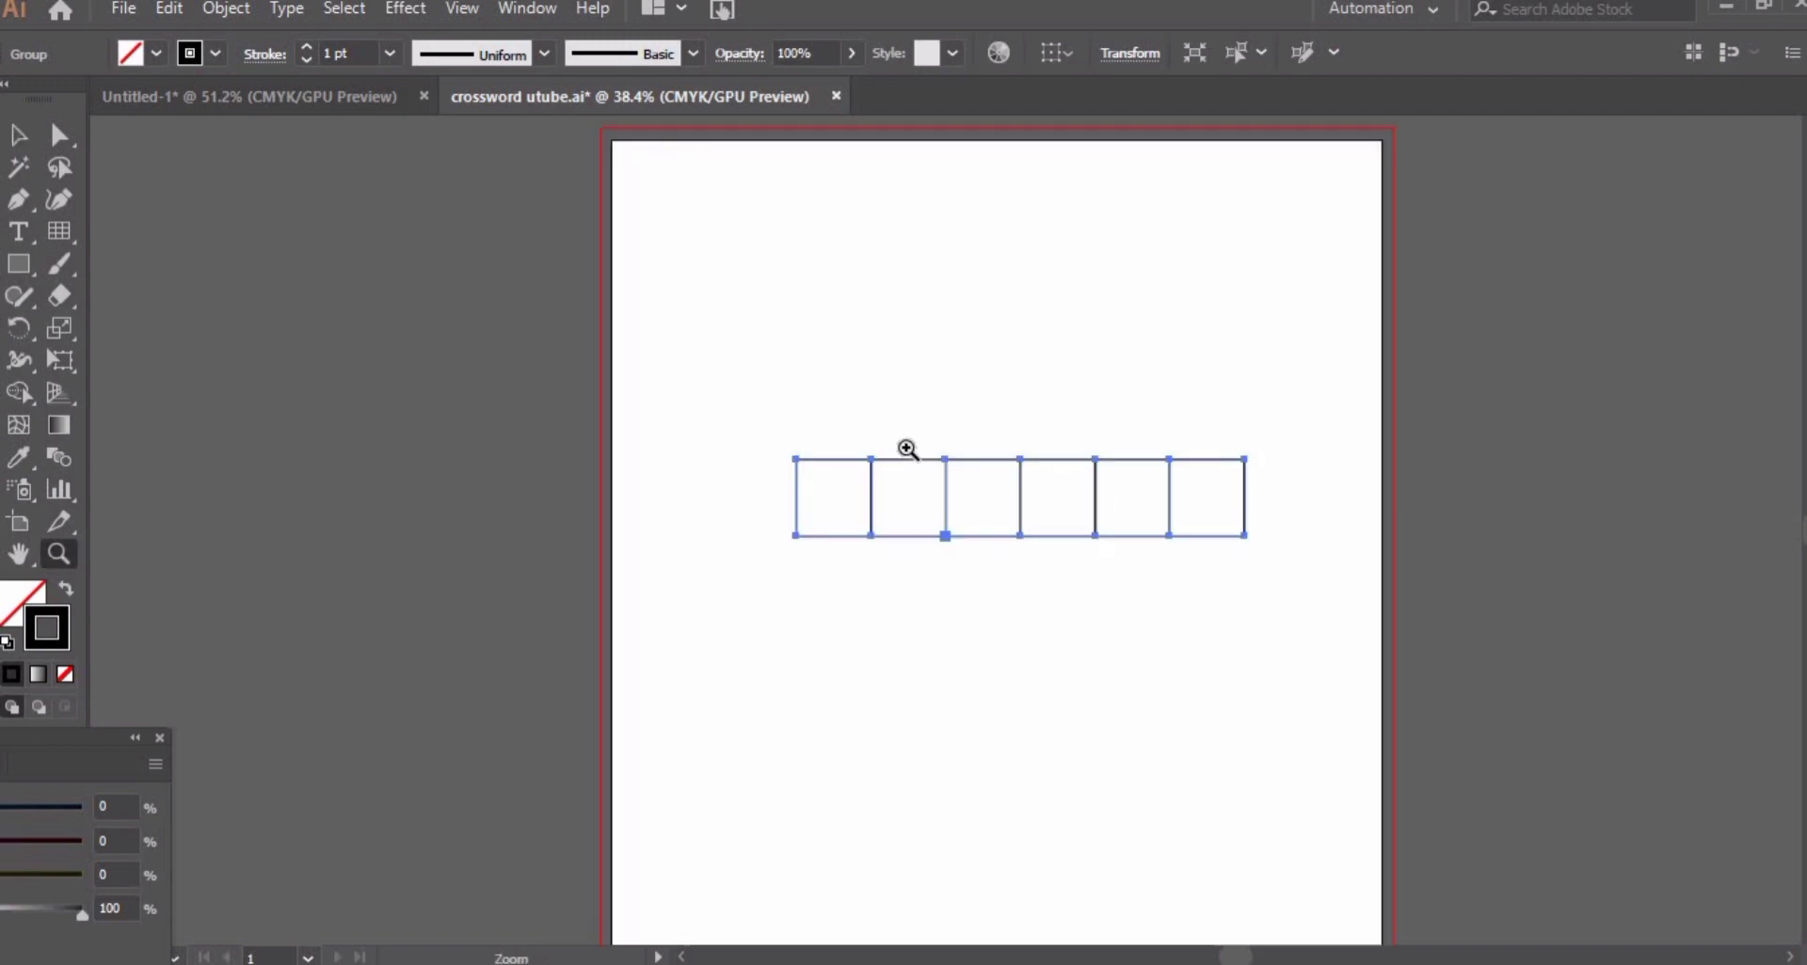
{"action": "left_click", "coordinate": [1003, 510]}
{"action": "key", "text": "v"}
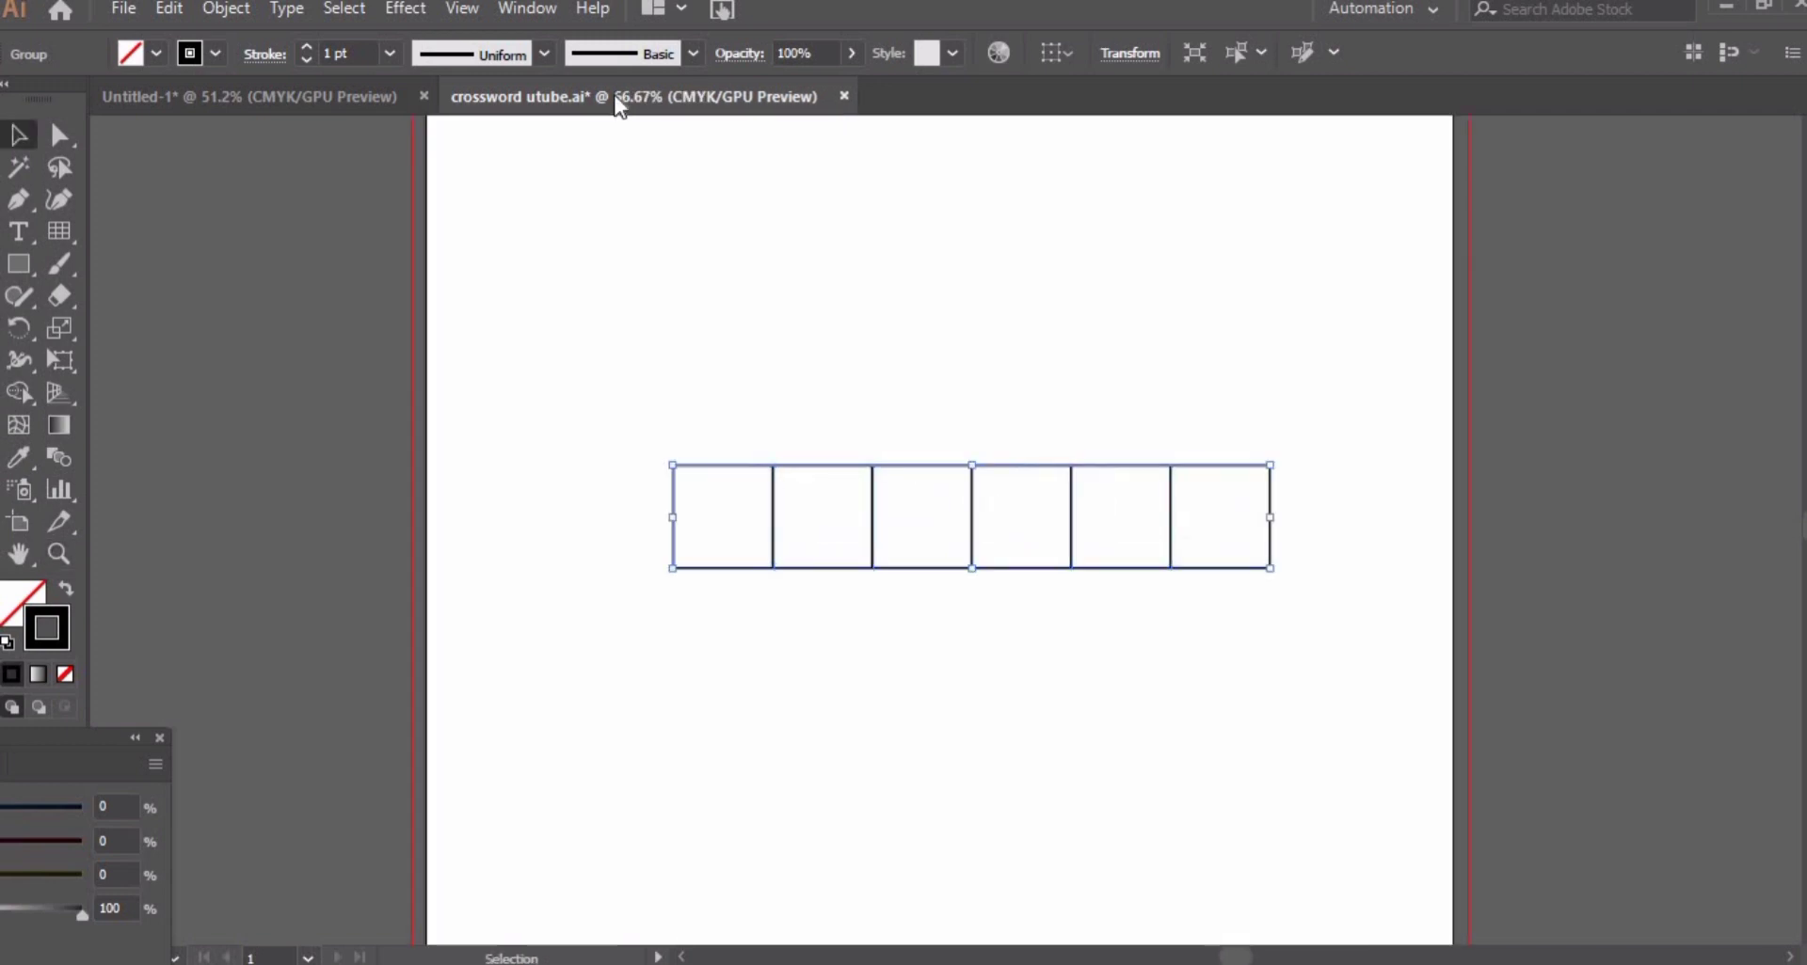
- Check the word layout in Untitled-1, then draw a four-cell column in crossword utube.ai using 3 horizontal and no vertical dividers
{"action": "left_click", "coordinate": [388, 96]}
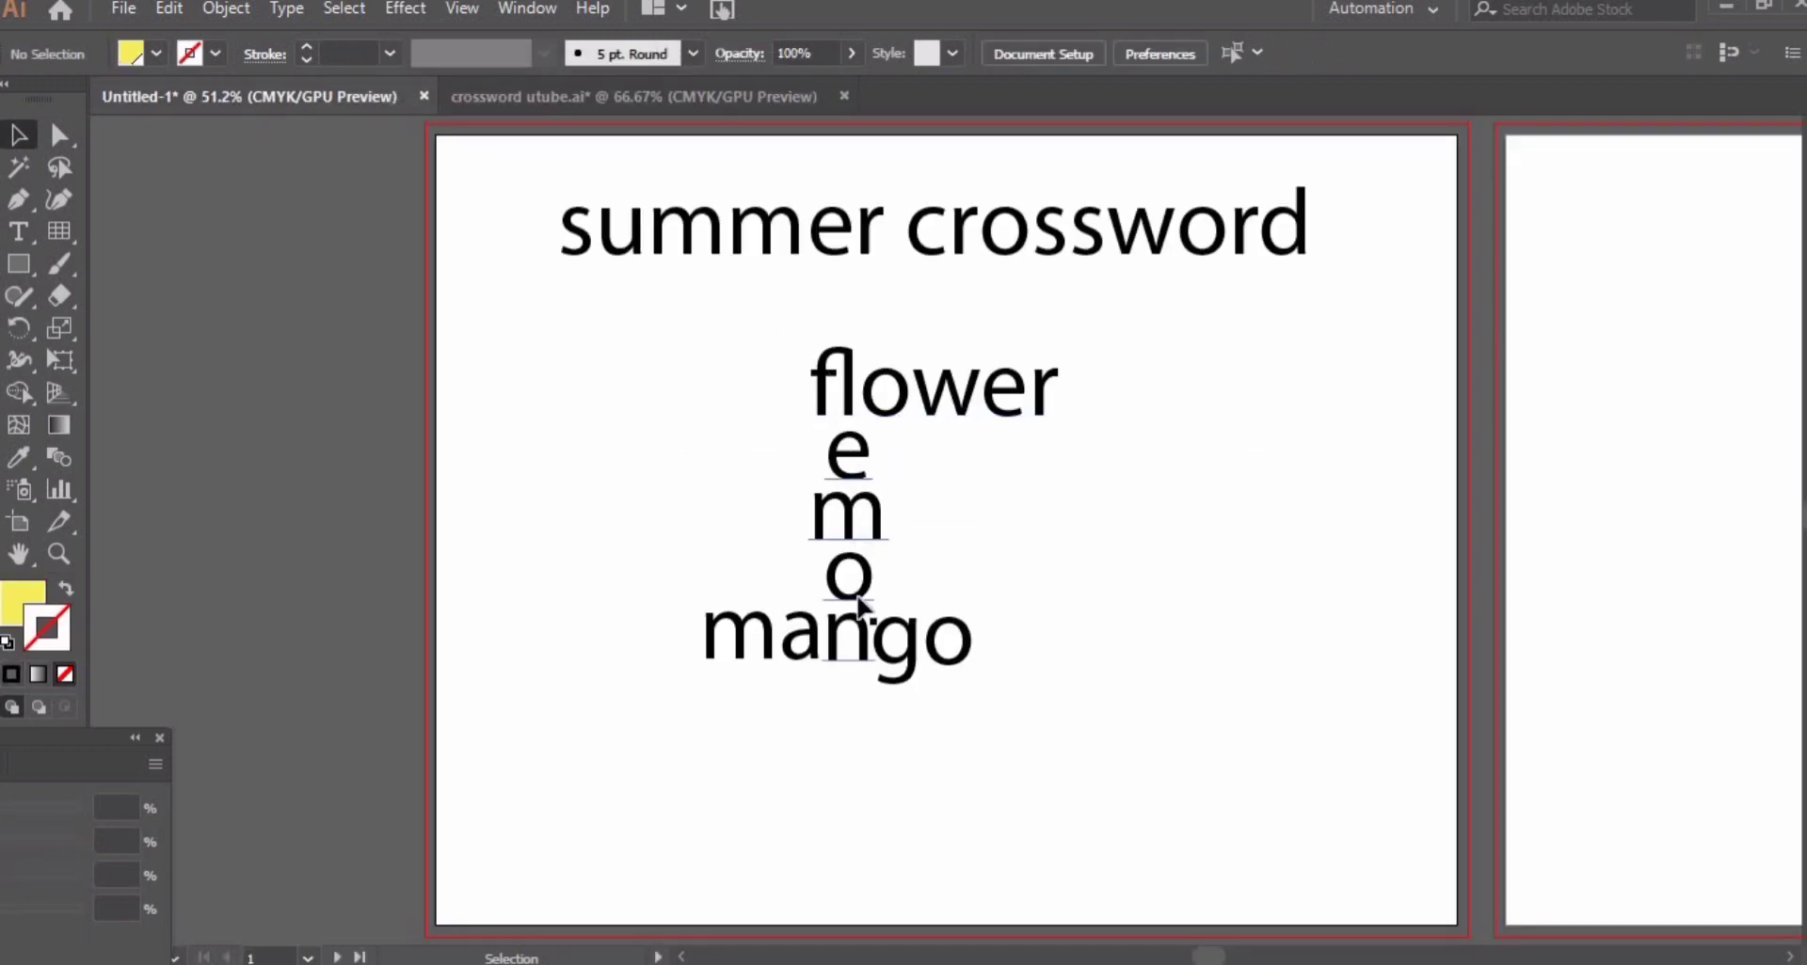
{"action": "left_click", "coordinate": [641, 94]}
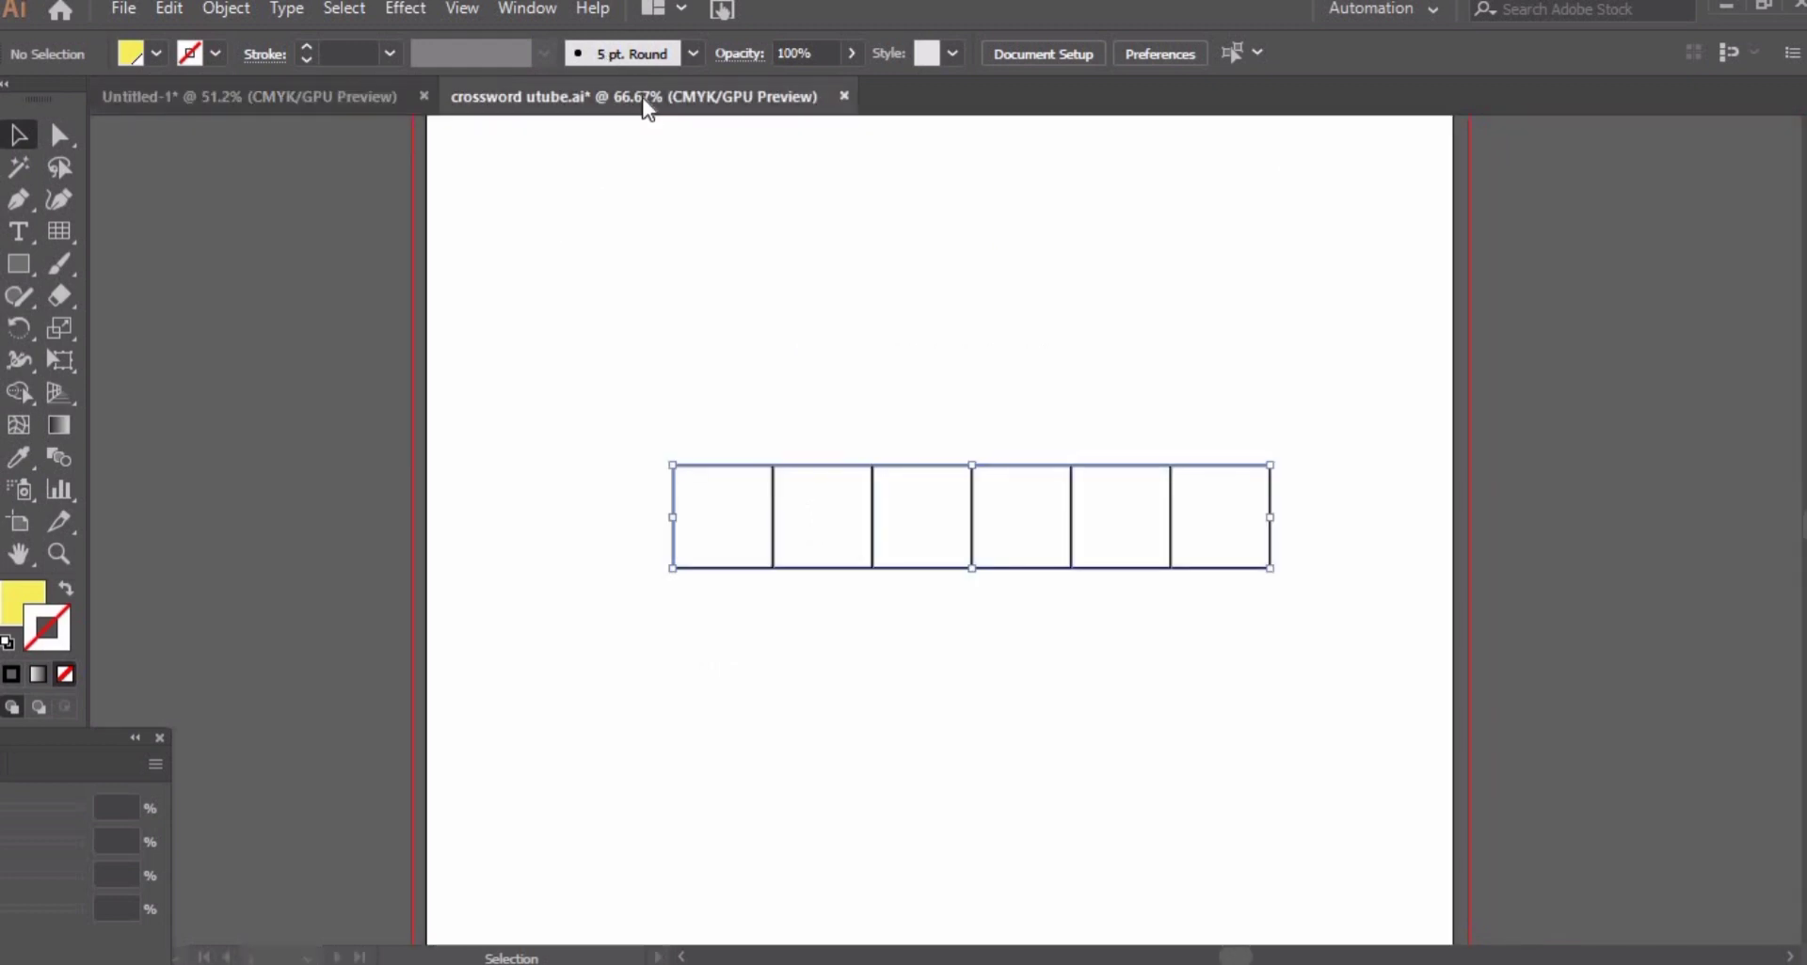
{"action": "double_click", "coordinate": [68, 238]}
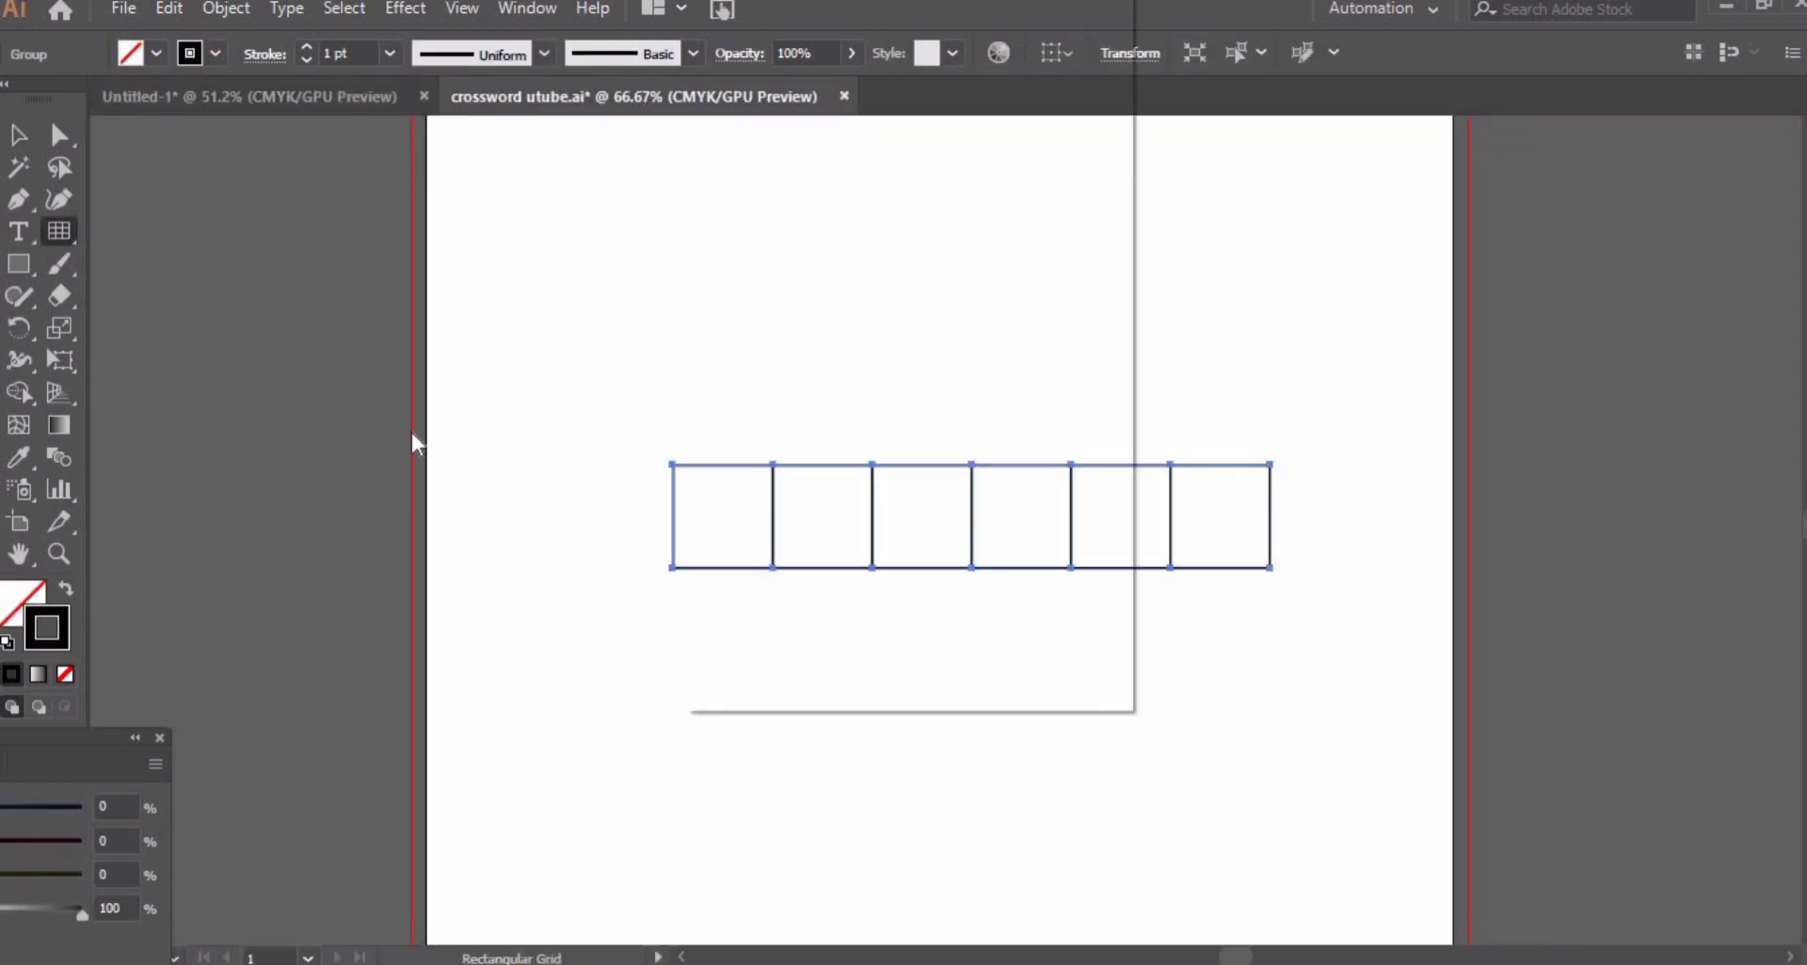
{"action": "left_click", "coordinate": [811, 258]}
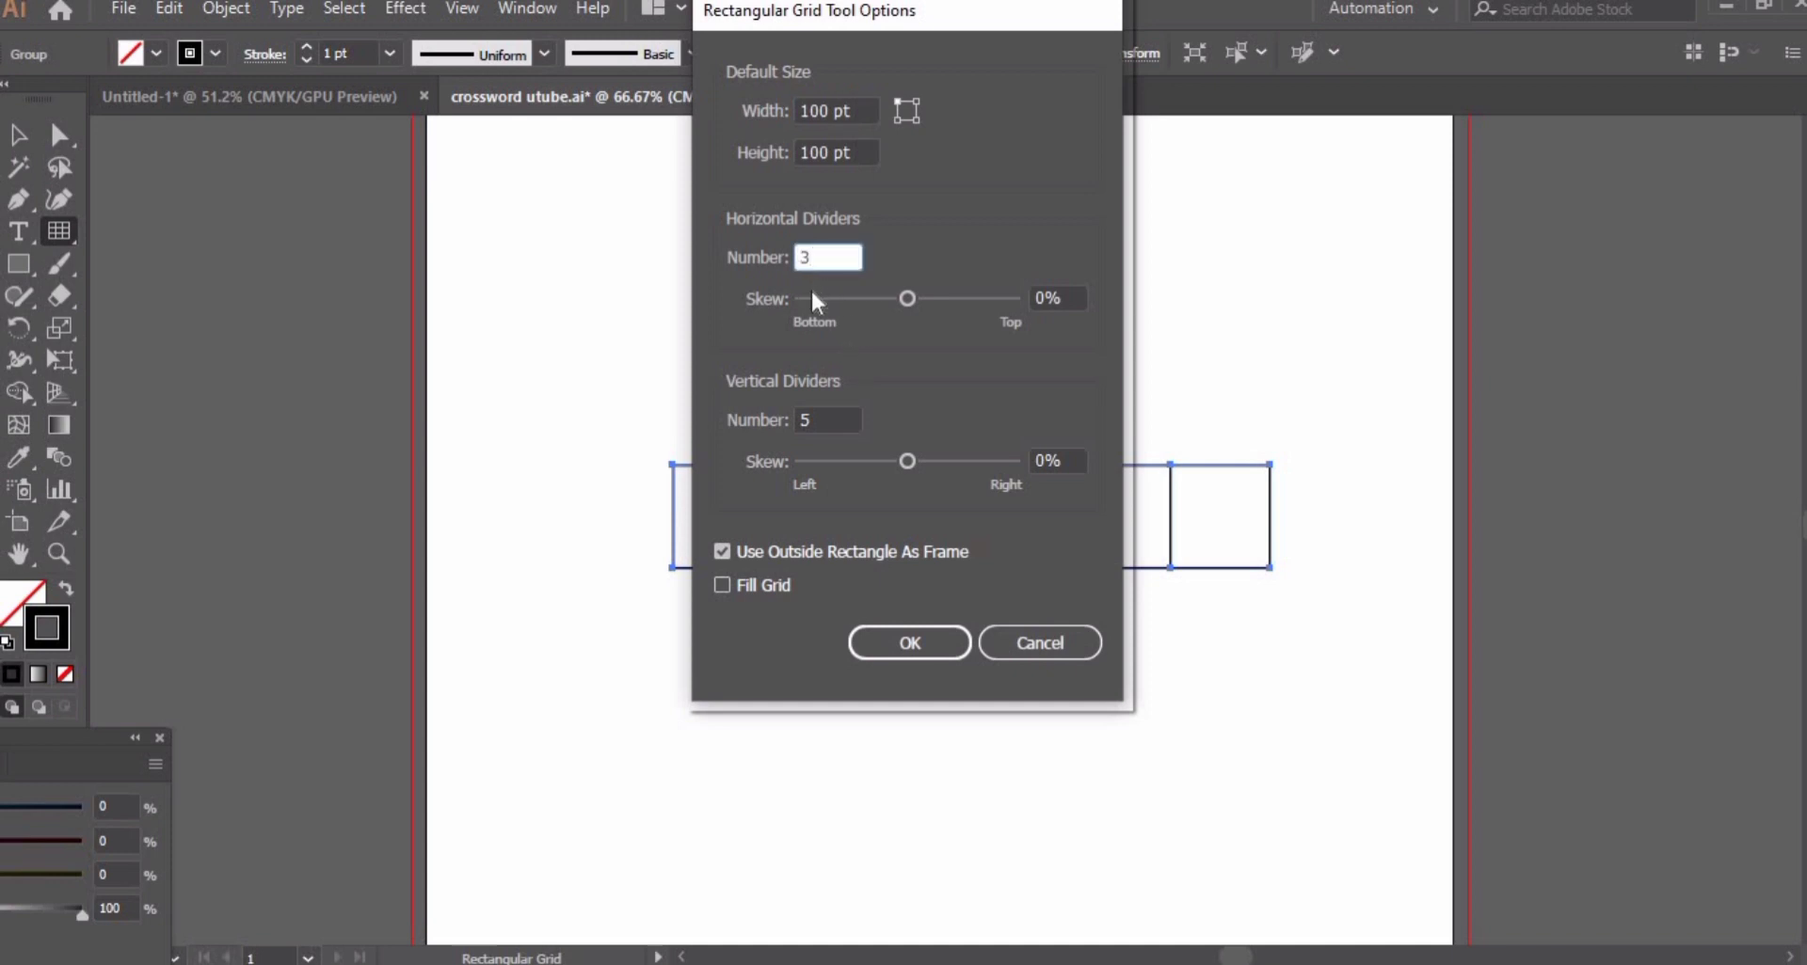
{"action": "left_click", "coordinate": [806, 420]}
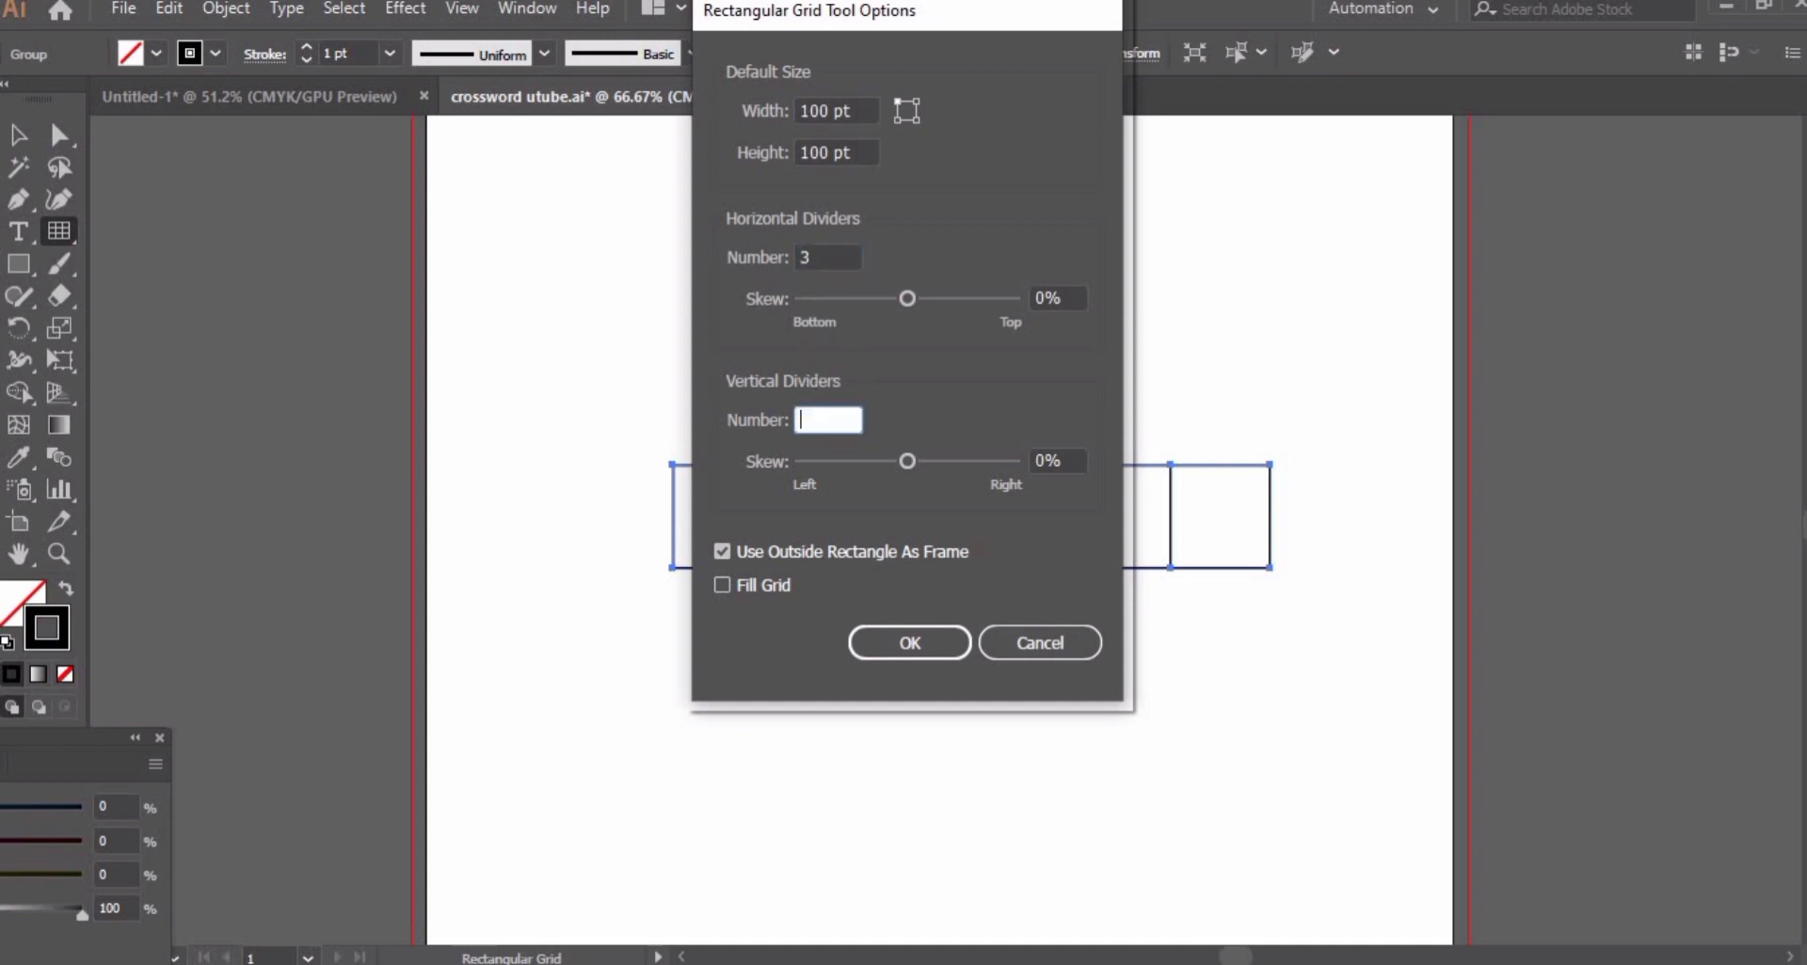
{"action": "left_click", "coordinate": [890, 645]}
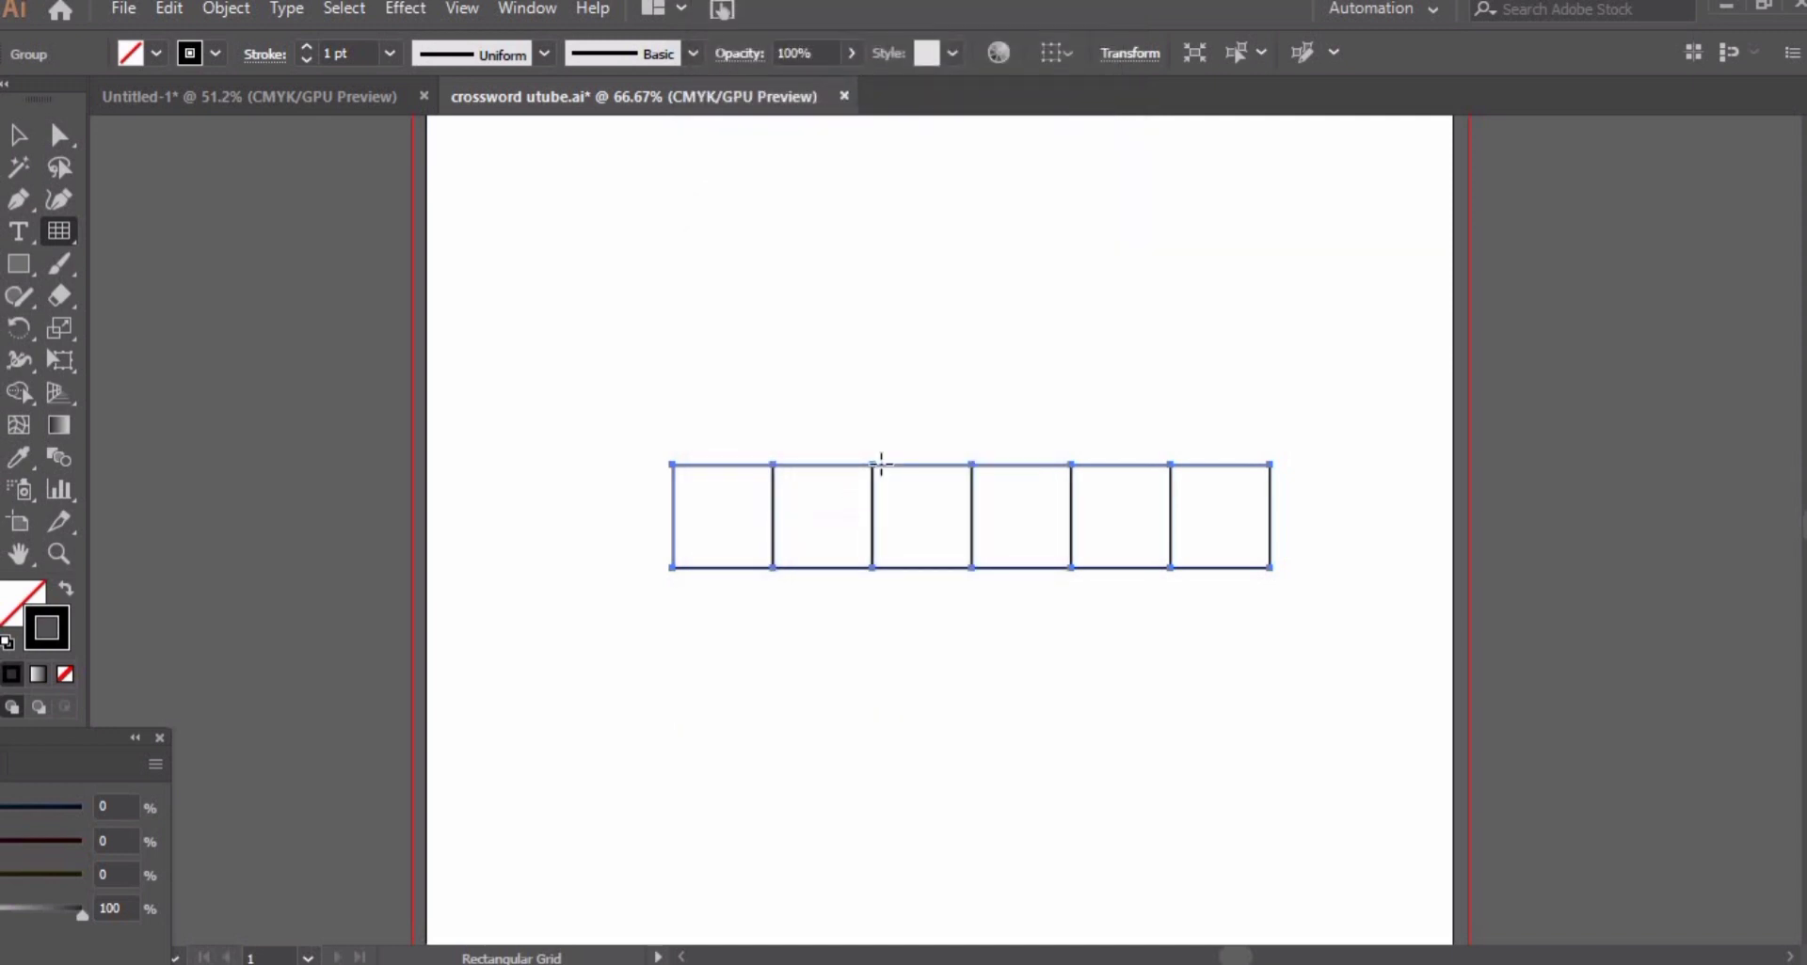
{"action": "left_click_drag", "start_coordinate": [885, 487], "coordinate": [970, 873]}
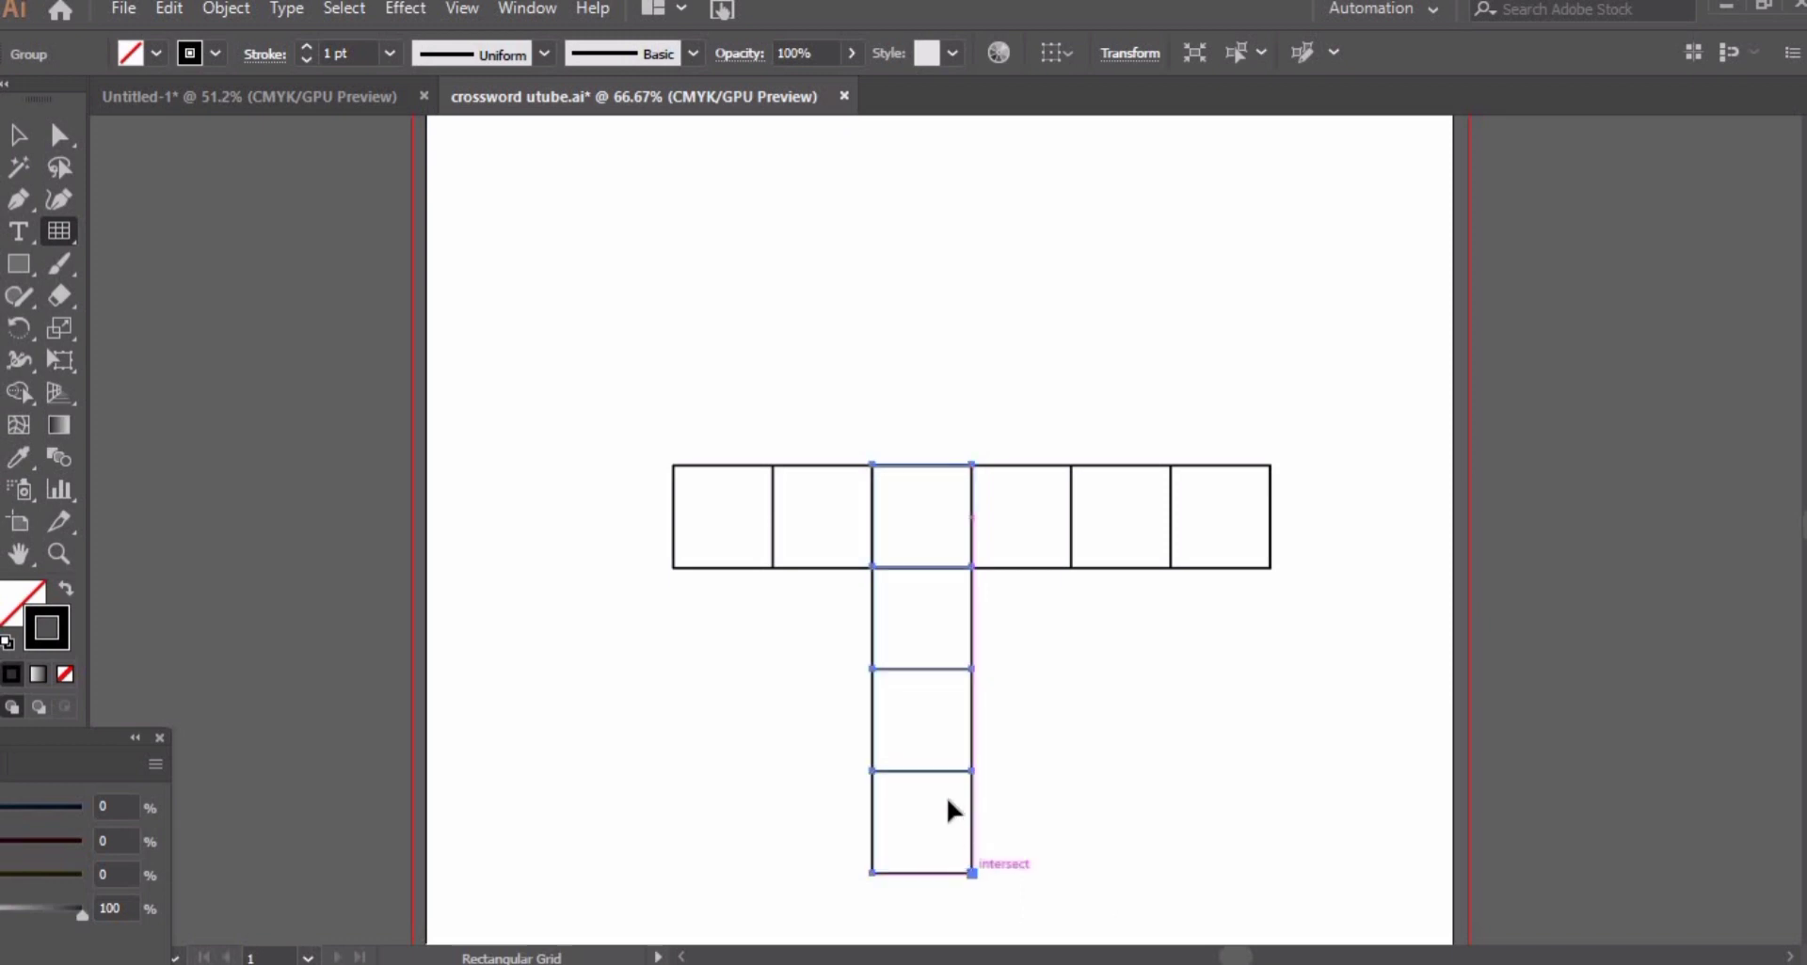
- Move the four-cell column directly beneath the second cell of the row and deselect it
{"action": "key", "text": "v"}
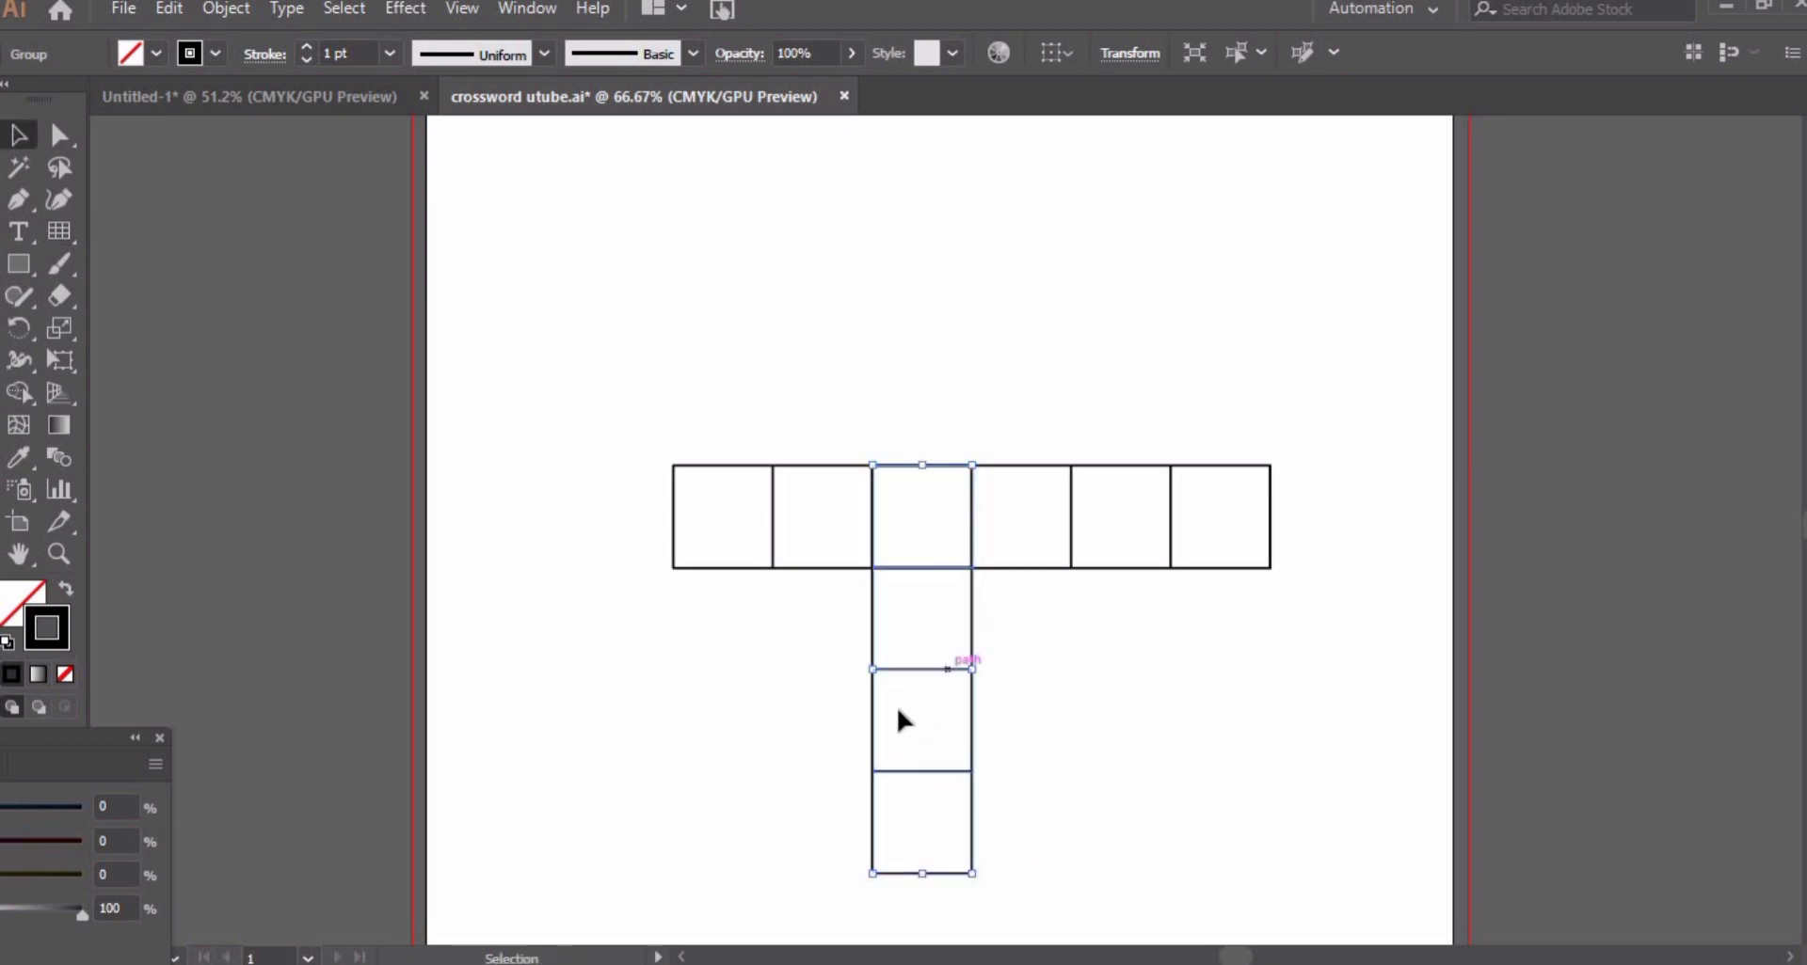
{"action": "left_click_drag", "start_coordinate": [899, 720], "coordinate": [849, 775]}
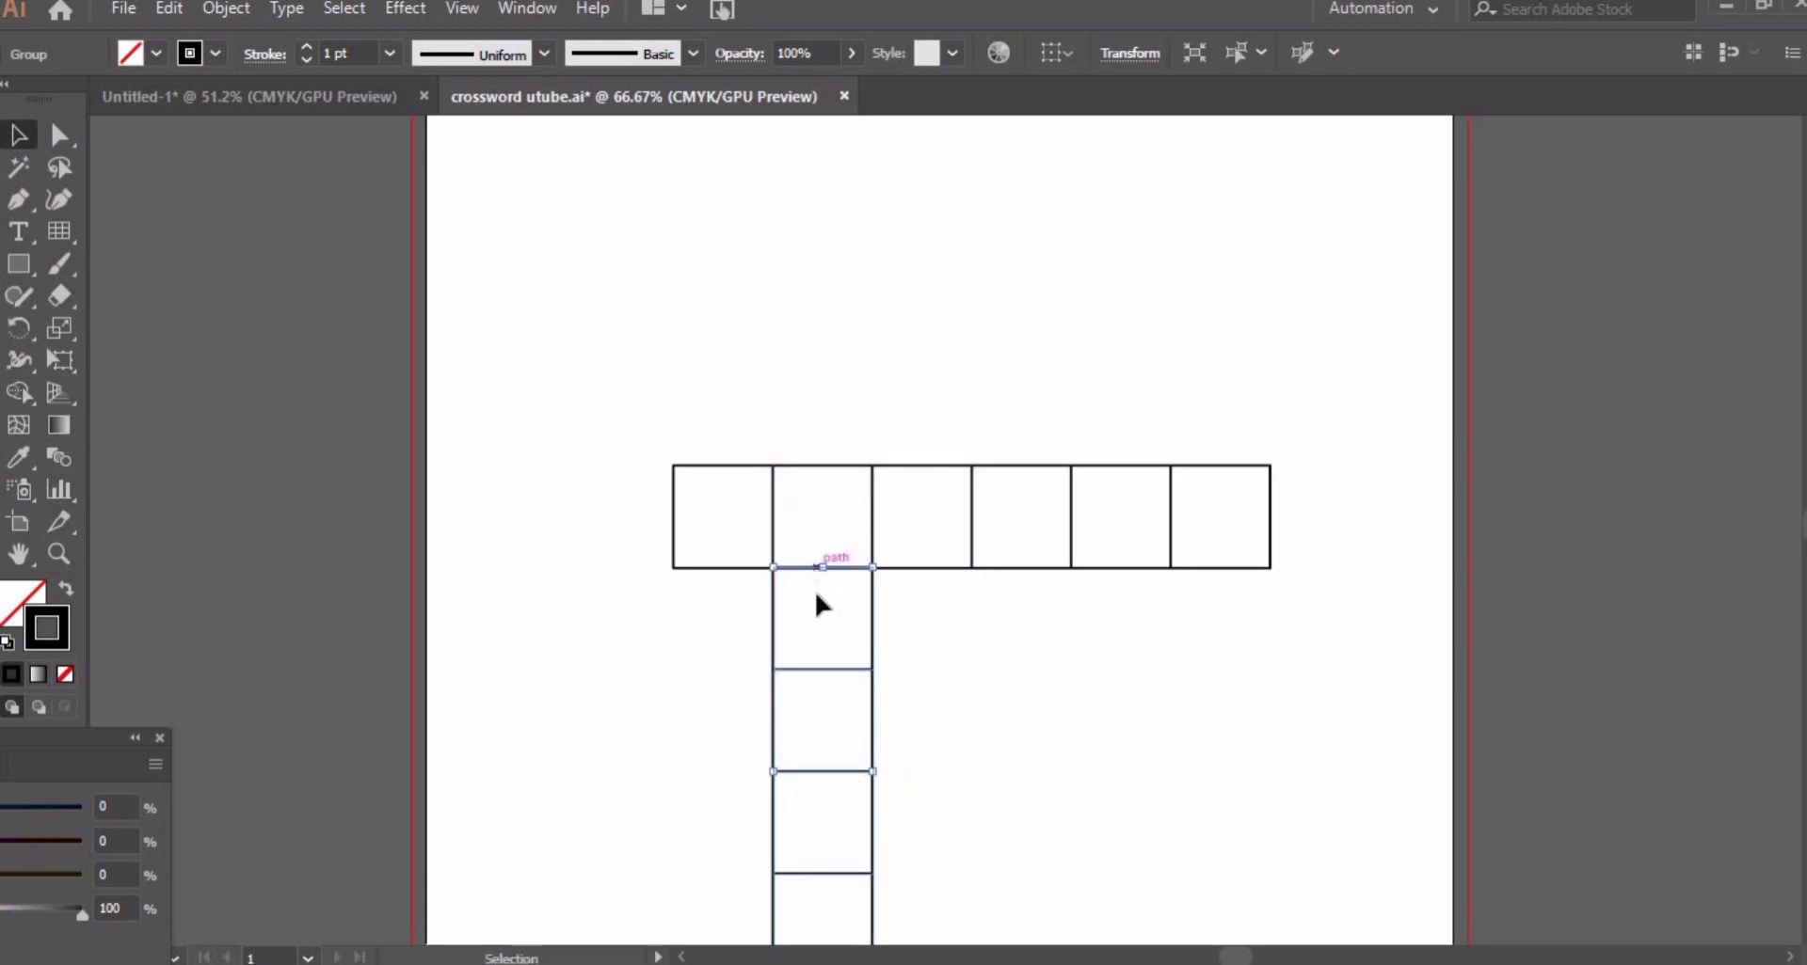
{"action": "left_click", "coordinate": [1001, 765]}
{"action": "key", "text": "a"}
{"action": "key", "text": "ctrl+0"}
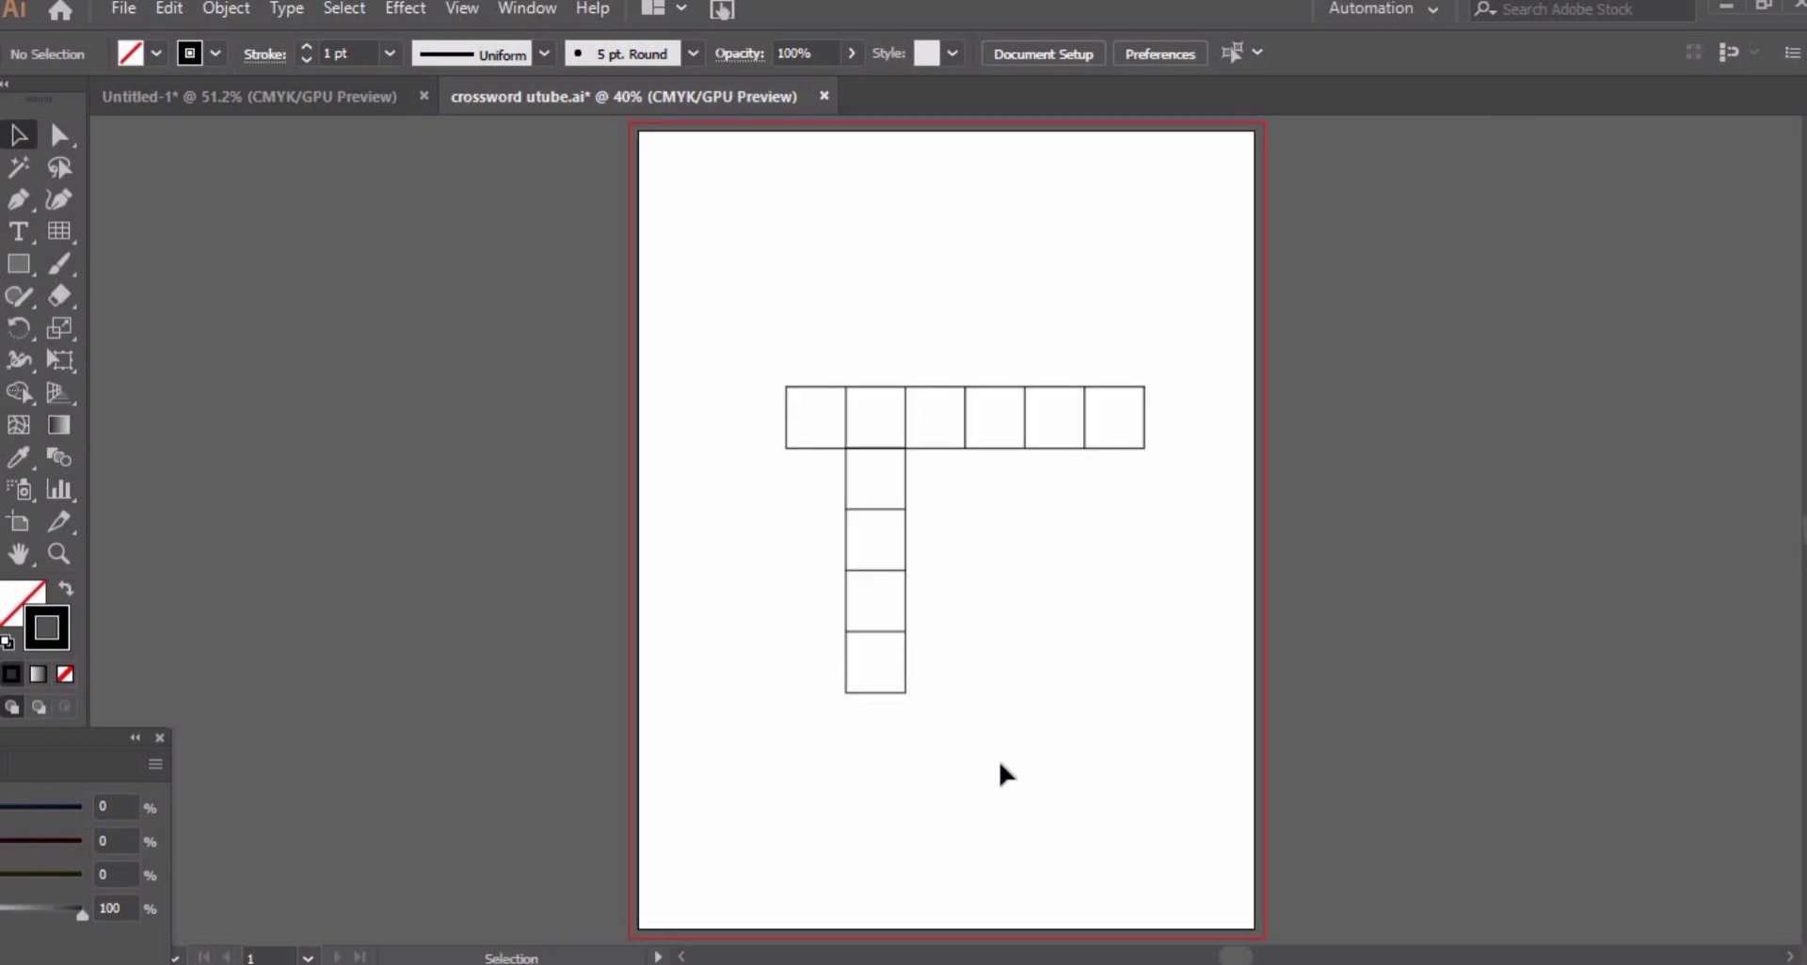
- Check the word layout in Untitled-1, then create a two-cell grid in crossword utube.ai with 0 horizontal dividers and 1 vertical divider
{"action": "left_click", "coordinate": [60, 235]}
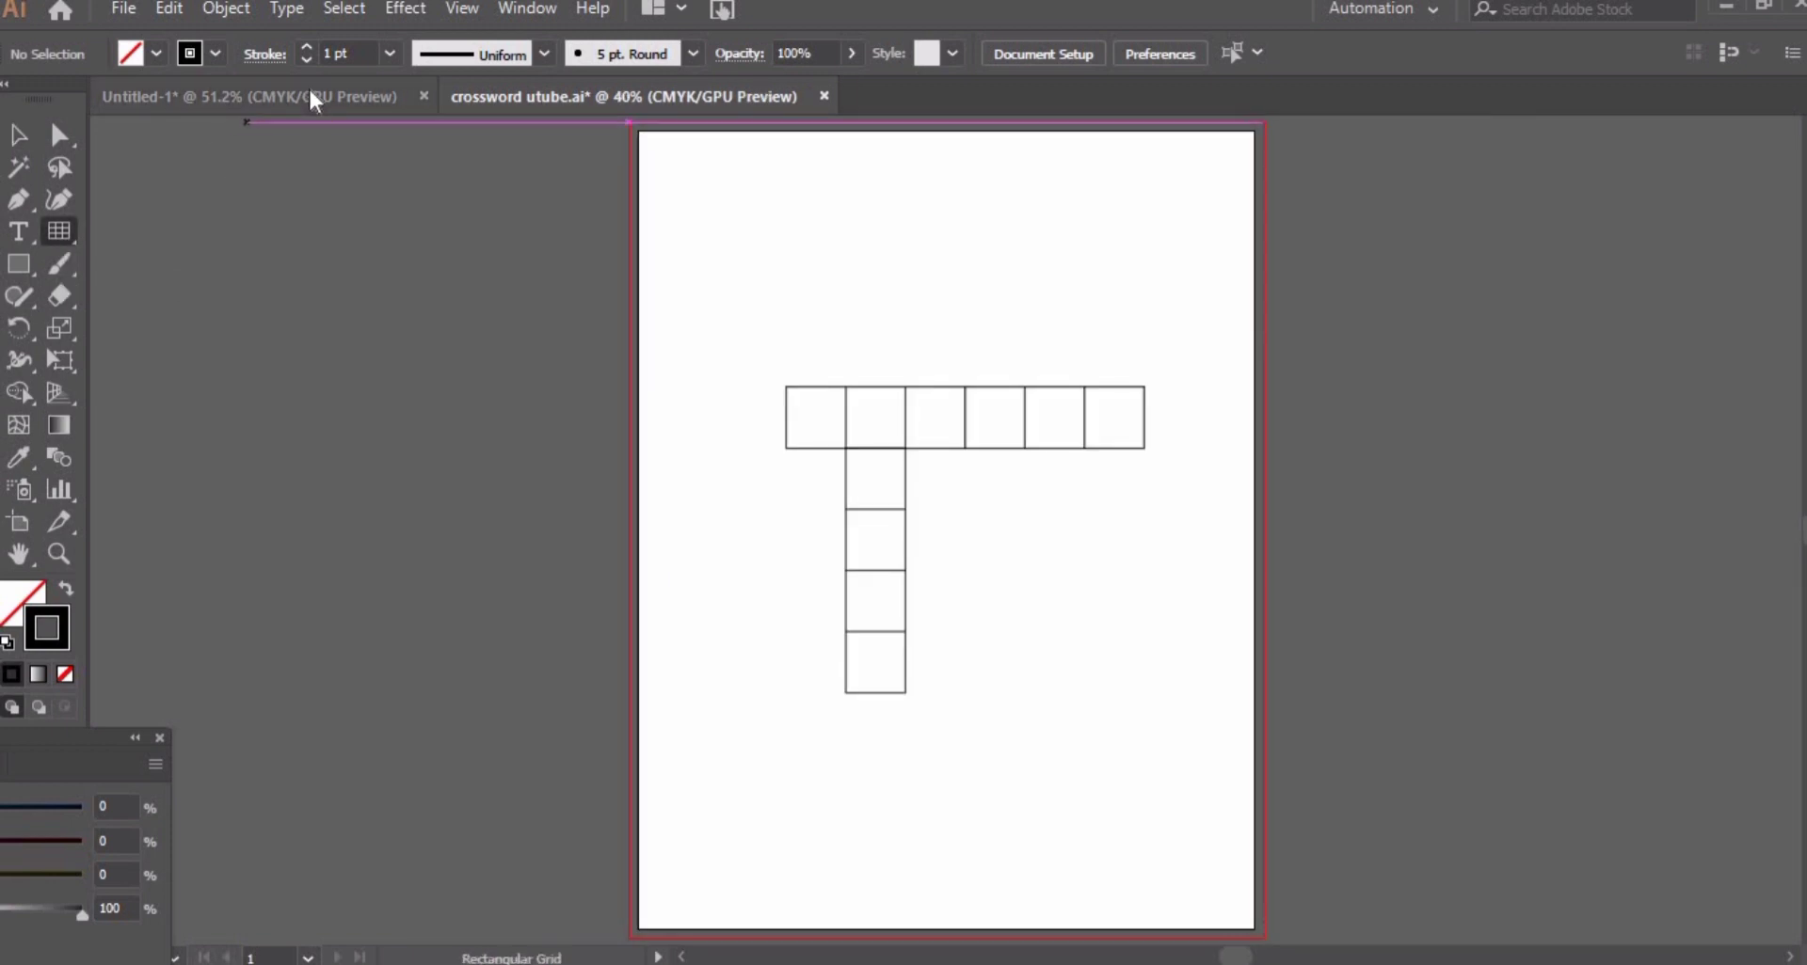
{"action": "left_click", "coordinate": [367, 96]}
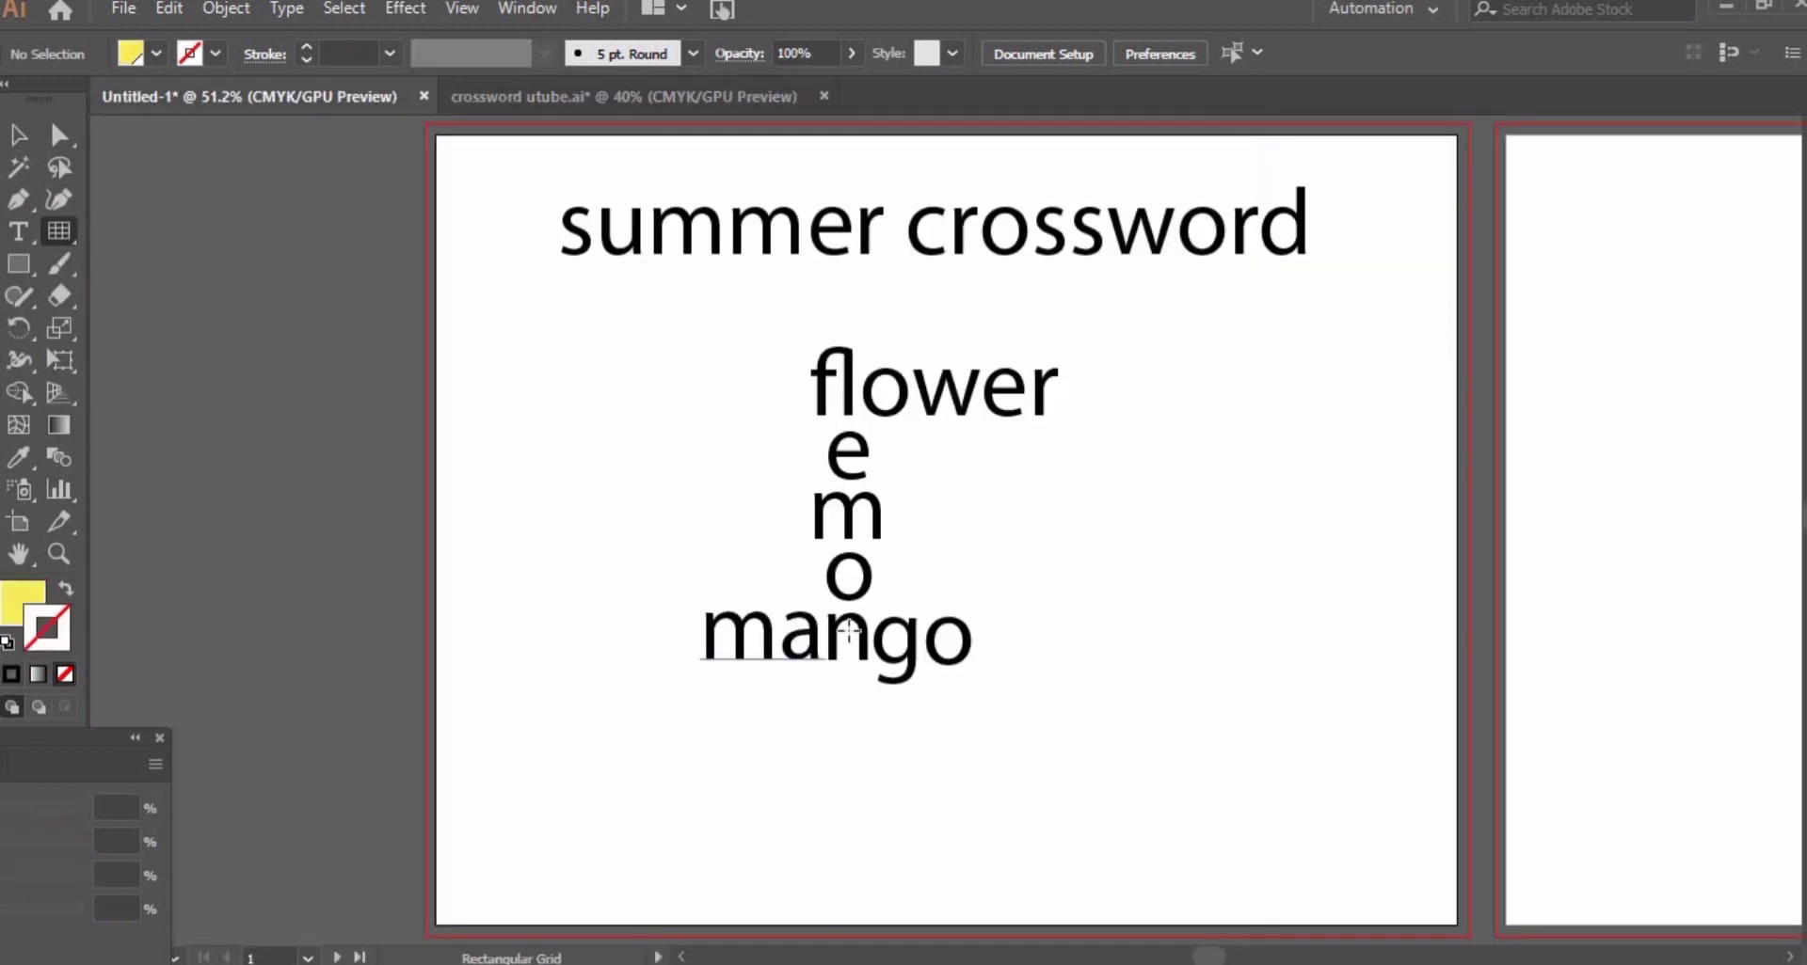
{"action": "left_click", "coordinate": [556, 96]}
{"action": "left_click", "coordinate": [637, 502]}
{"action": "left_click", "coordinate": [821, 260]}
{"action": "double_click", "coordinate": [815, 417]}
{"action": "key", "text": "BackSpace"}
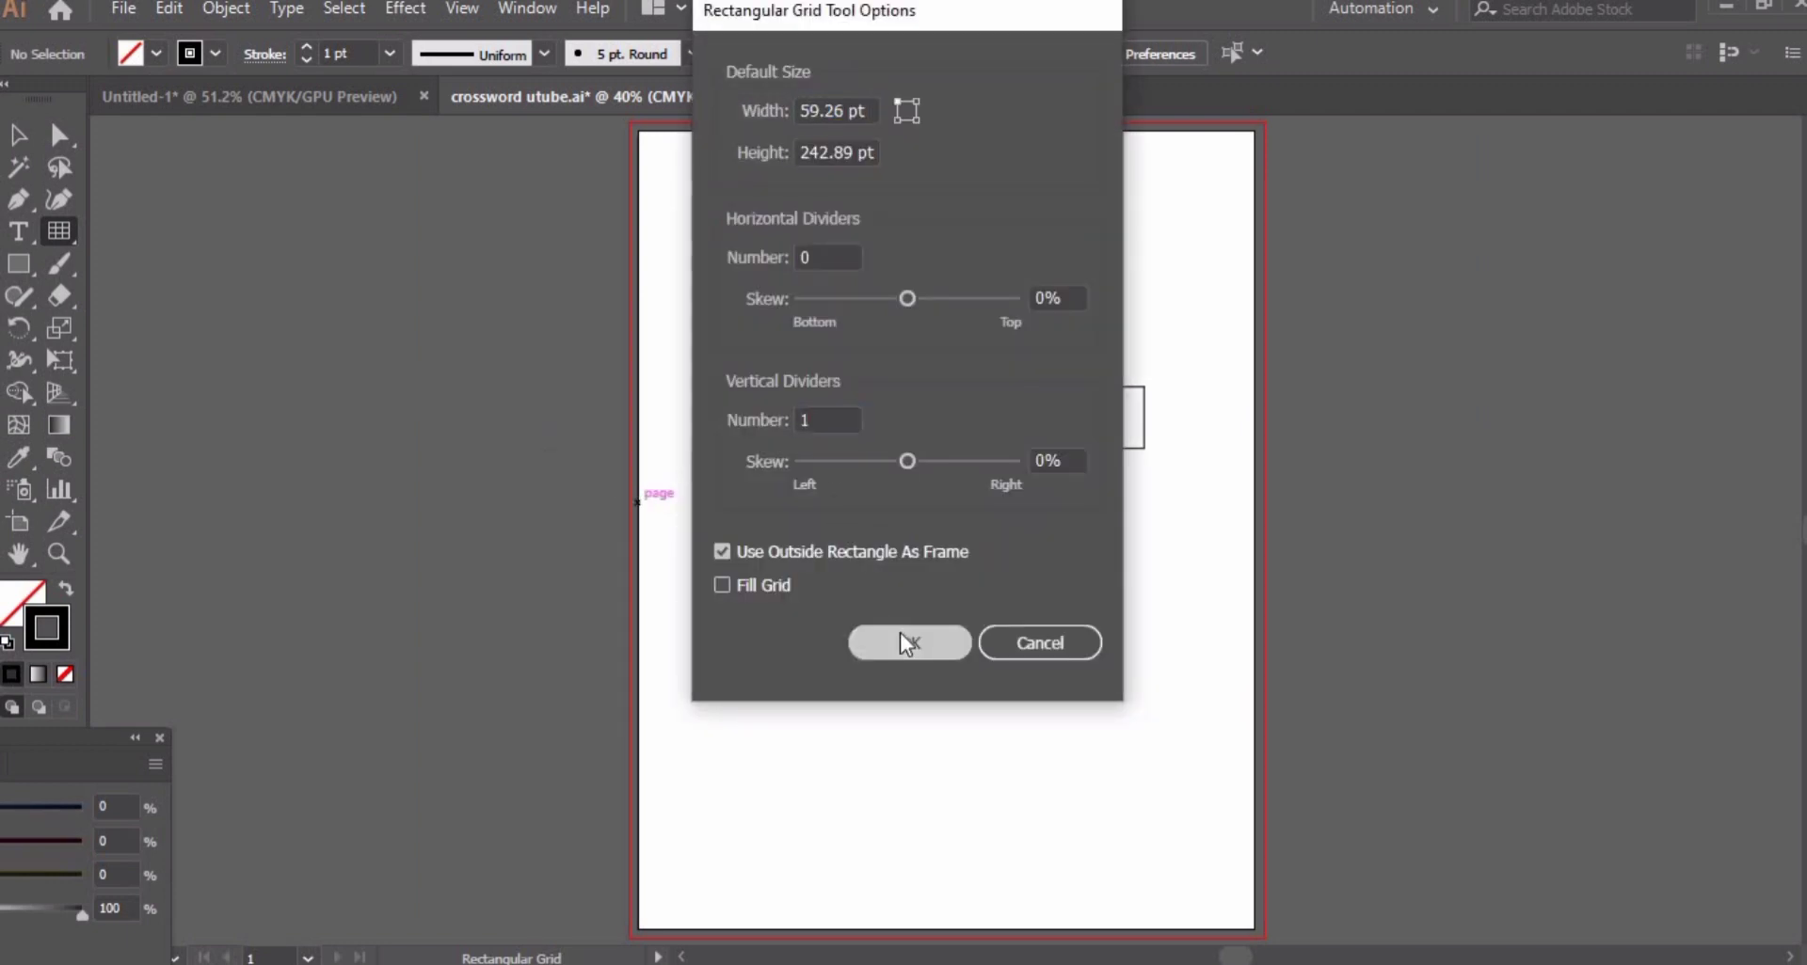
{"action": "left_click", "coordinate": [899, 643]}
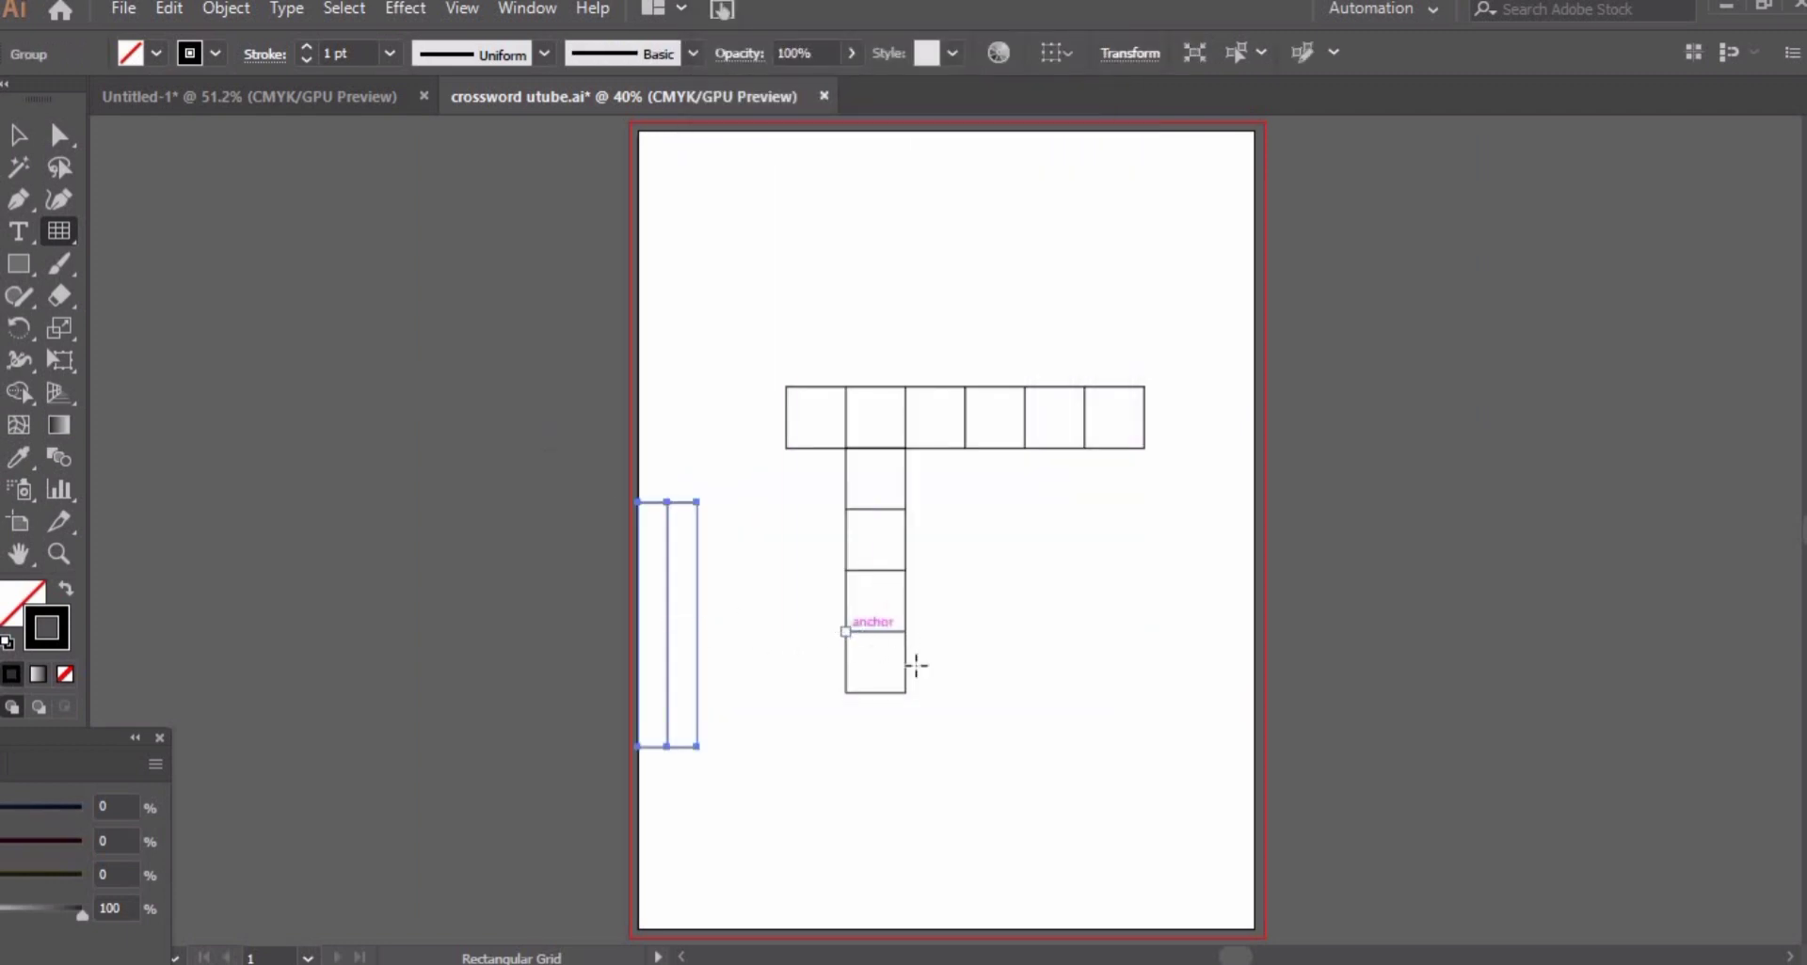
- Place a two-cell grid on each side of the column's last cell and delete the tall two-cell grid at the page edge
{"action": "mouse_move", "coordinate": [845, 631]}
{"action": "left_mouse_down"}
{"action": "mouse_move", "coordinate": [968, 692]}
{"action": "mouse_move", "coordinate": [778, 671]}
{"action": "mouse_move", "coordinate": [967, 674]}
{"action": "left_mouse_up"}
{"action": "key", "text": "v"}
{"action": "left_click", "coordinate": [688, 649]}
{"action": "key", "text": "Delete"}
- Nudge the two-cell grid to the right of the column's last cell slightly upward, out of line with the row
{"action": "key", "text": "z"}
{"action": "left_click", "coordinate": [923, 645]}
{"action": "left_click", "coordinate": [980, 455]}
{"action": "left_click", "coordinate": [939, 584]}
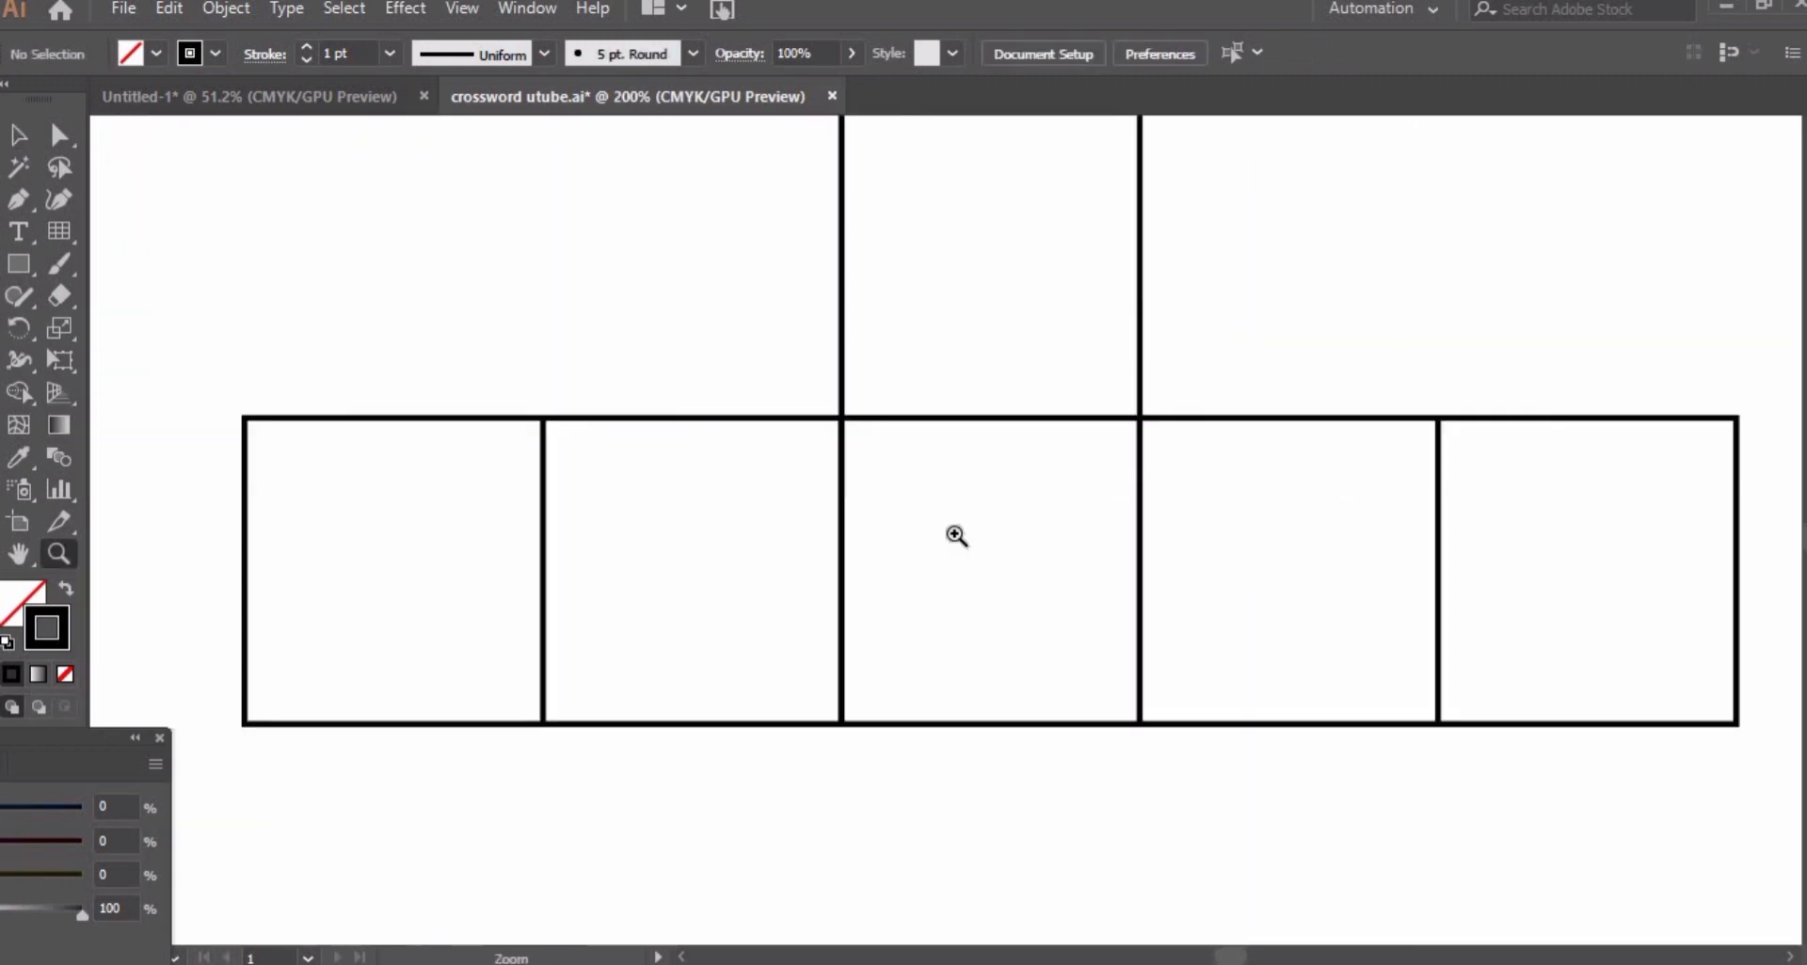
{"action": "key", "text": "v"}
{"action": "left_click", "coordinate": [1210, 719]}
{"action": "key", "text": "shift+Up"}
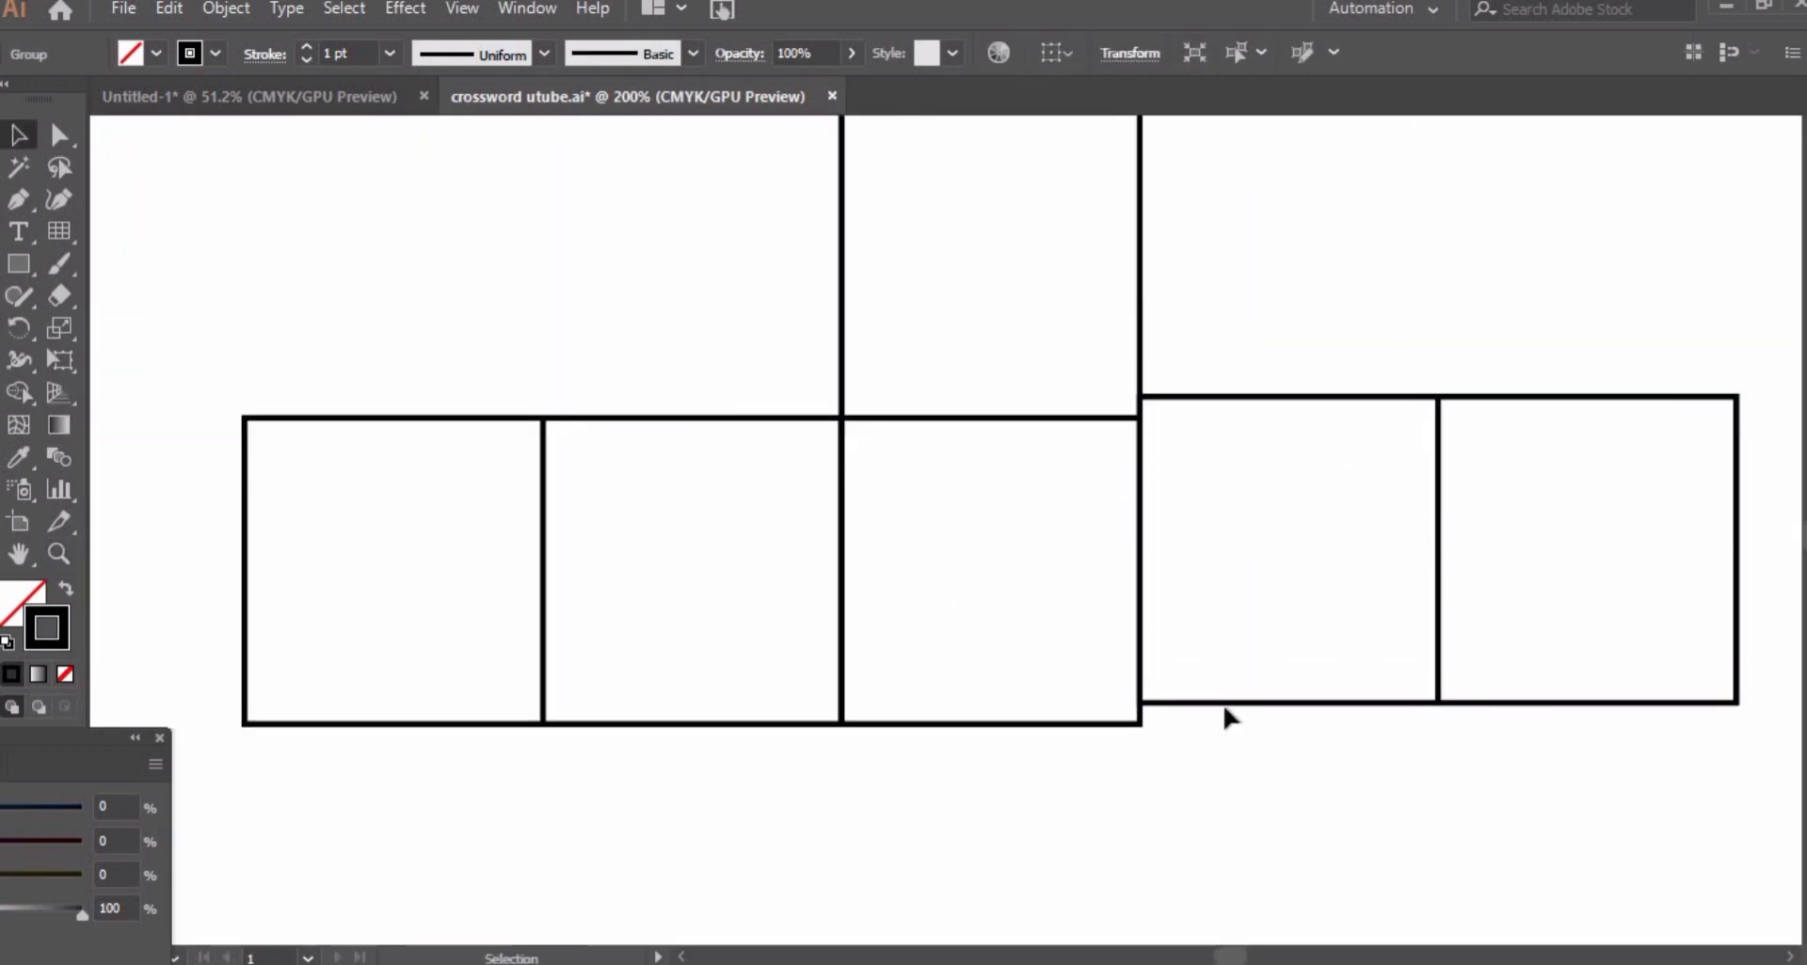
{"action": "left_click_drag", "start_coordinate": [1224, 708], "coordinate": [1240, 738]}
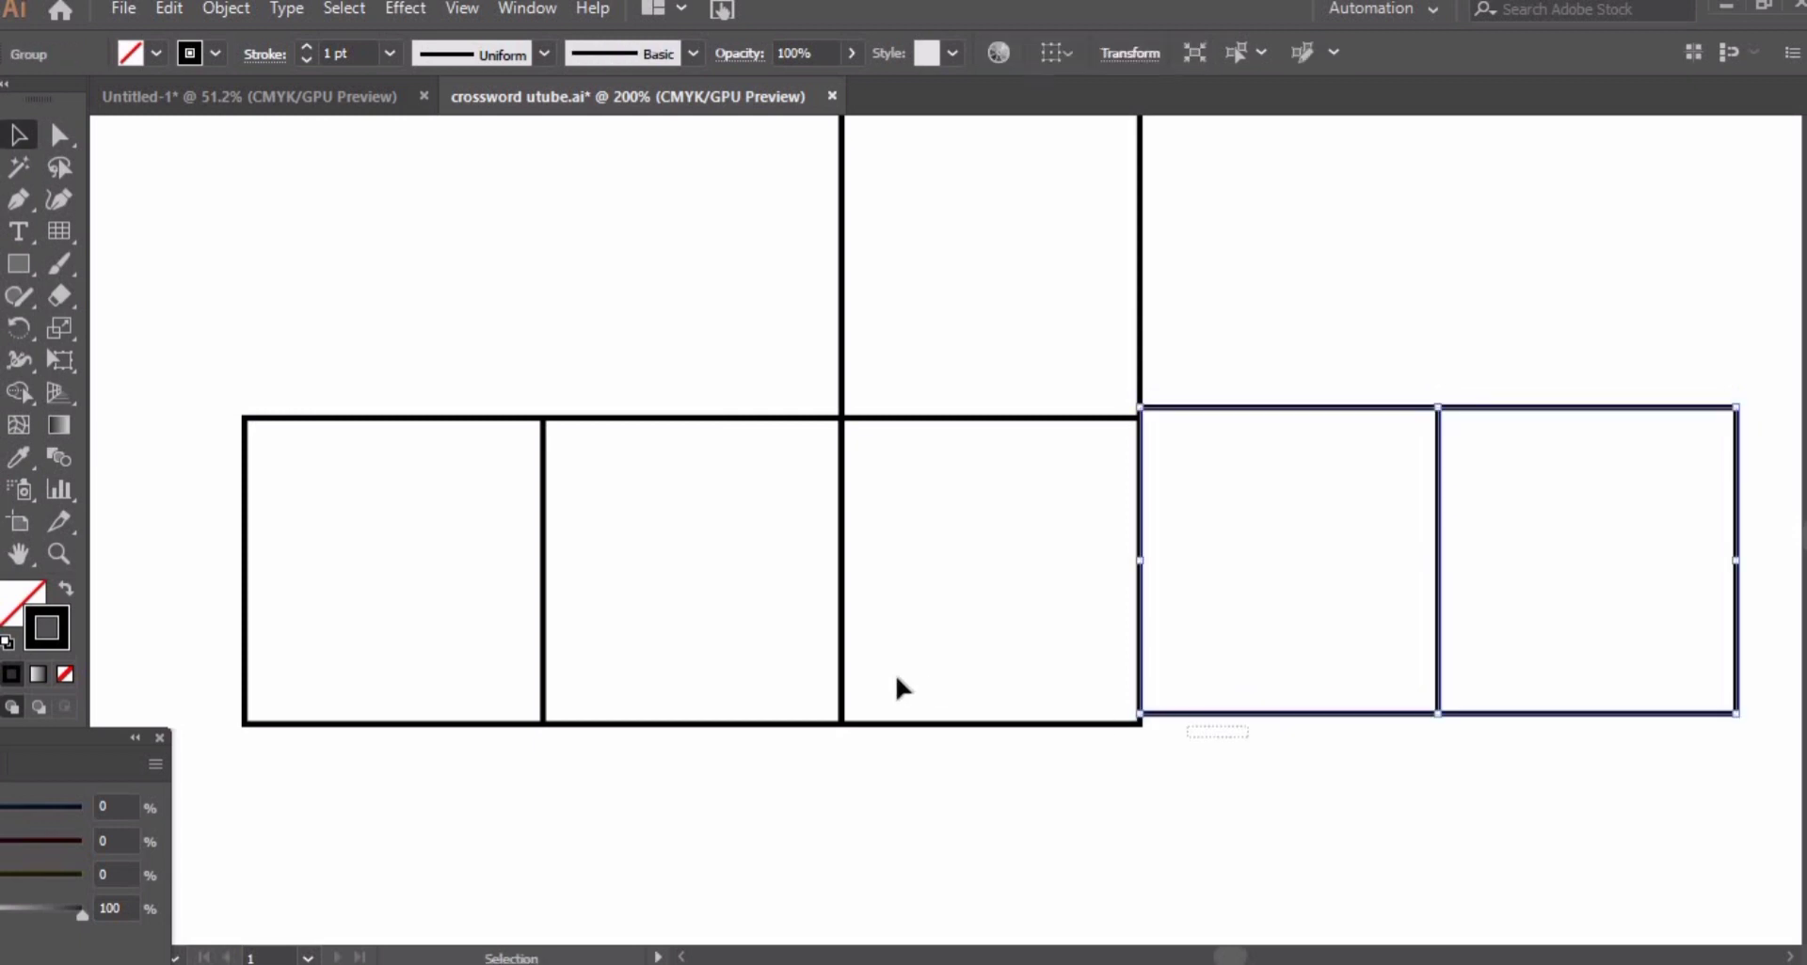
- Align the bottom edges of both two-cell grids and the column to form a straight five-cell row, and deselect them
{"action": "left_click_drag", "start_coordinate": [861, 684], "coordinate": [746, 674]}
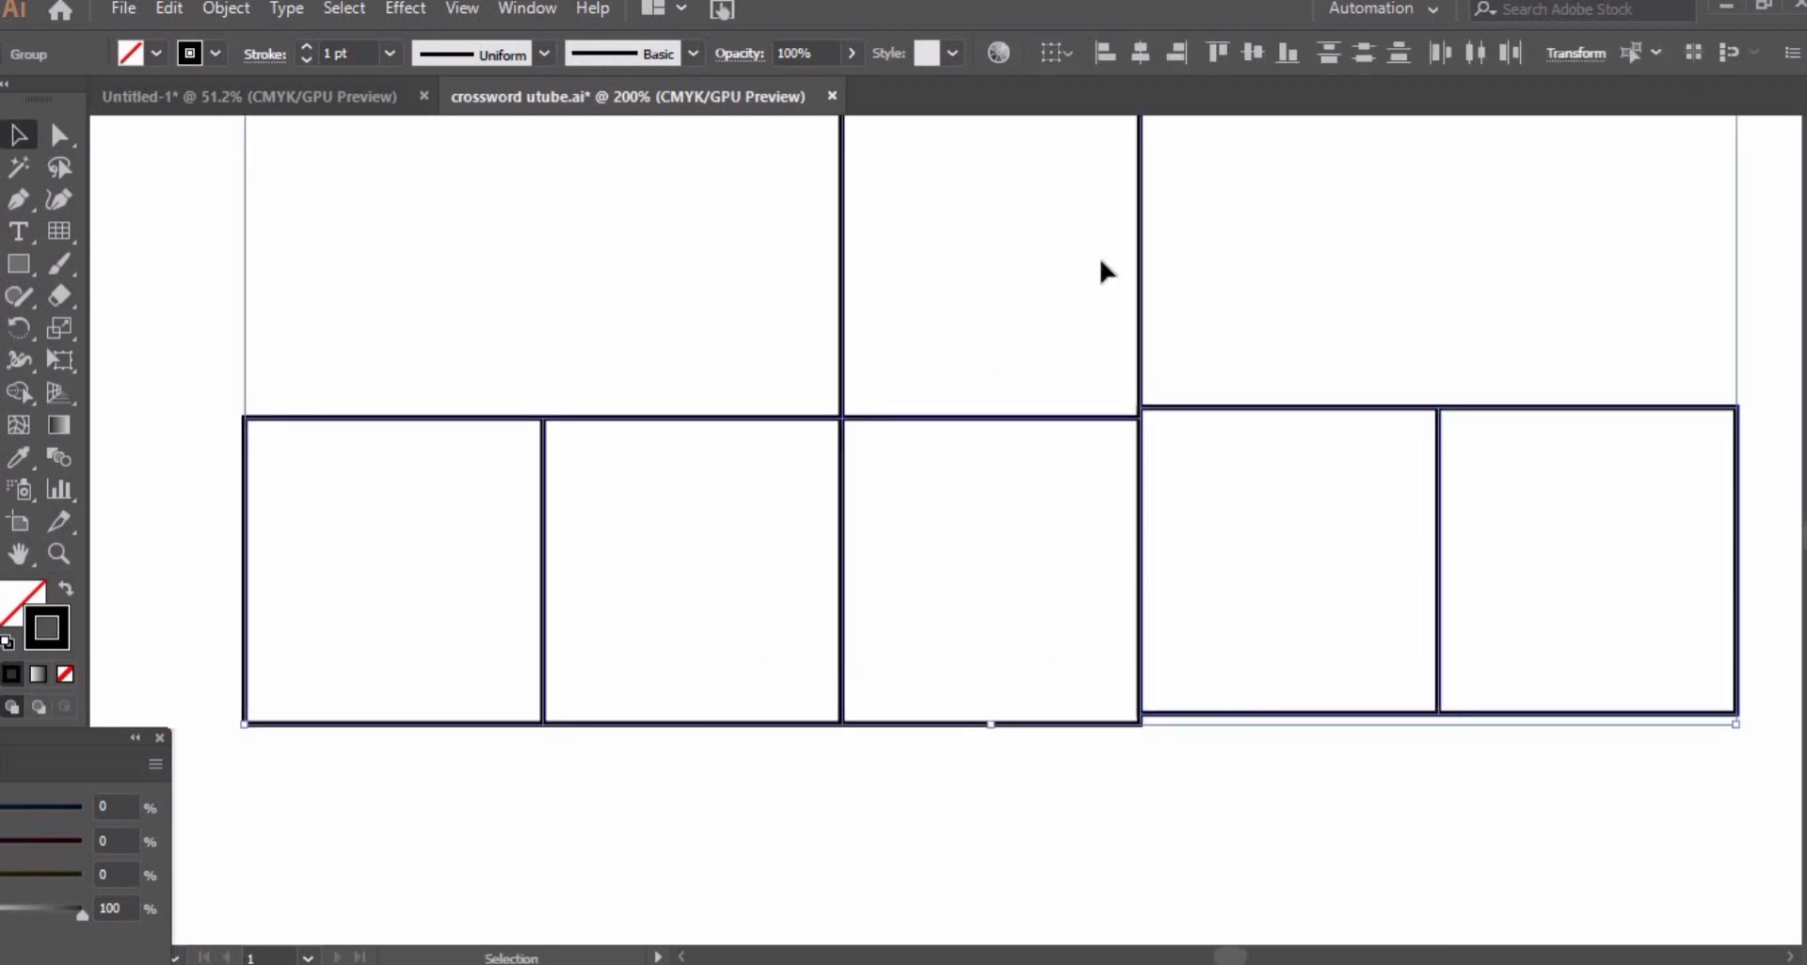
{"action": "left_click", "coordinate": [1285, 52]}
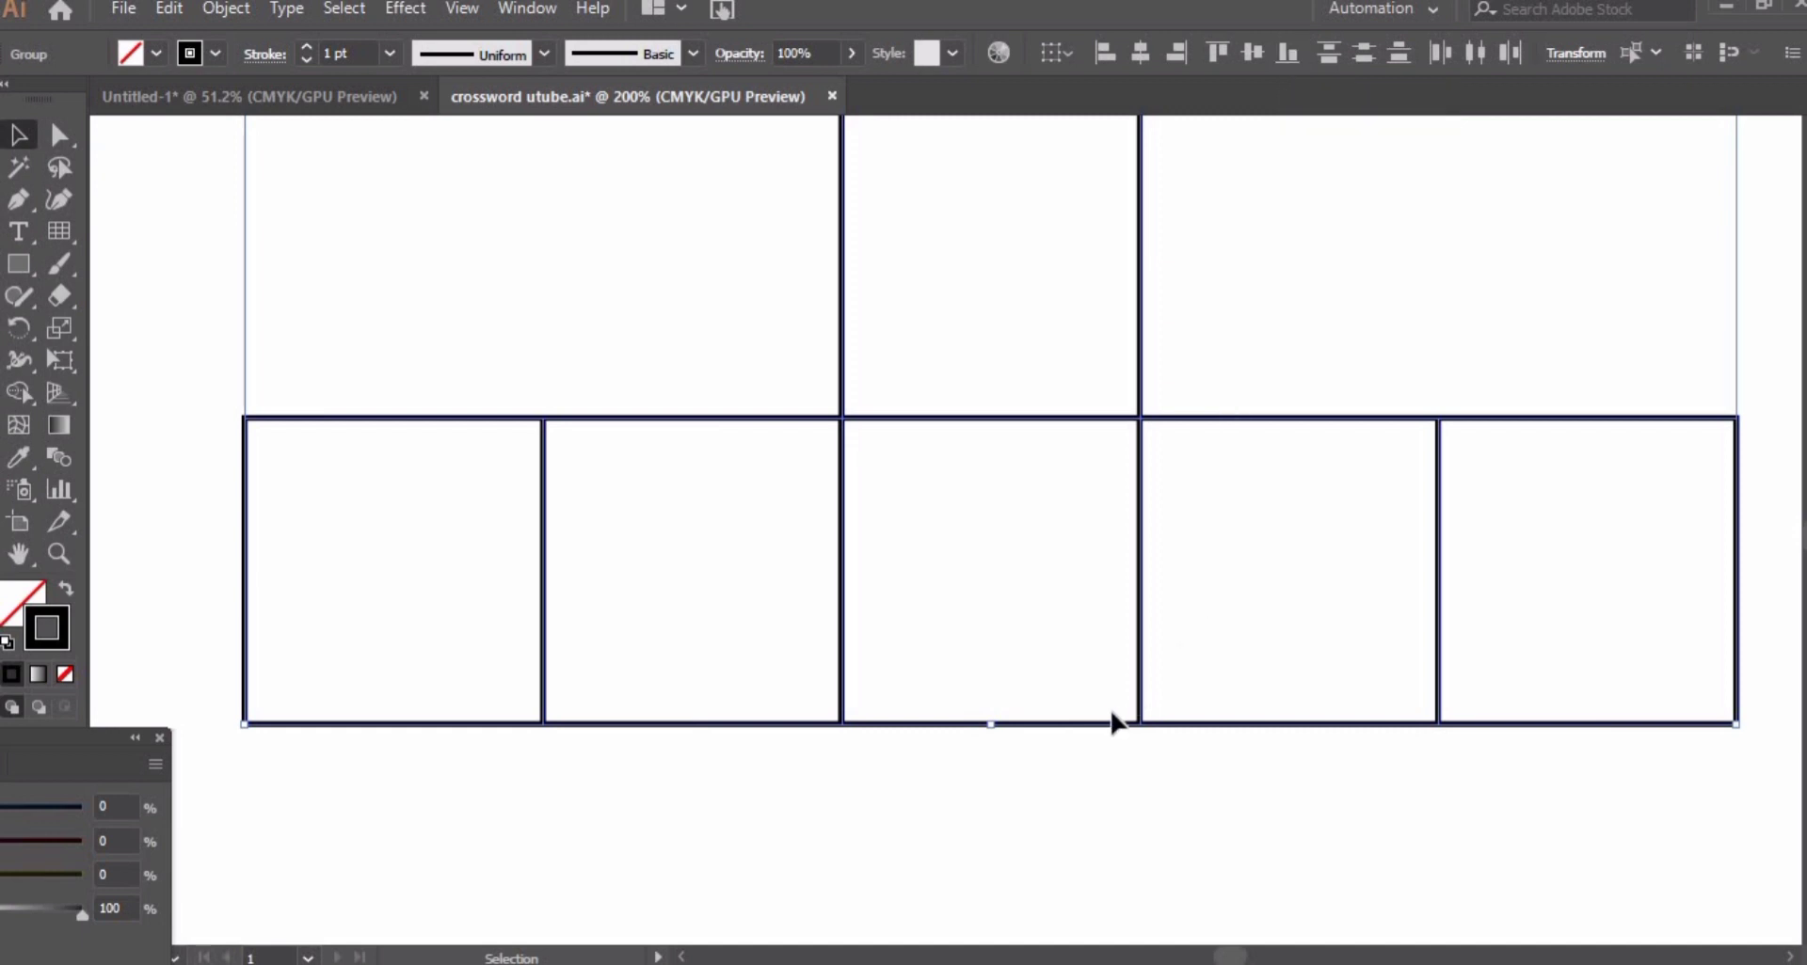
{"action": "left_click", "coordinate": [815, 774]}
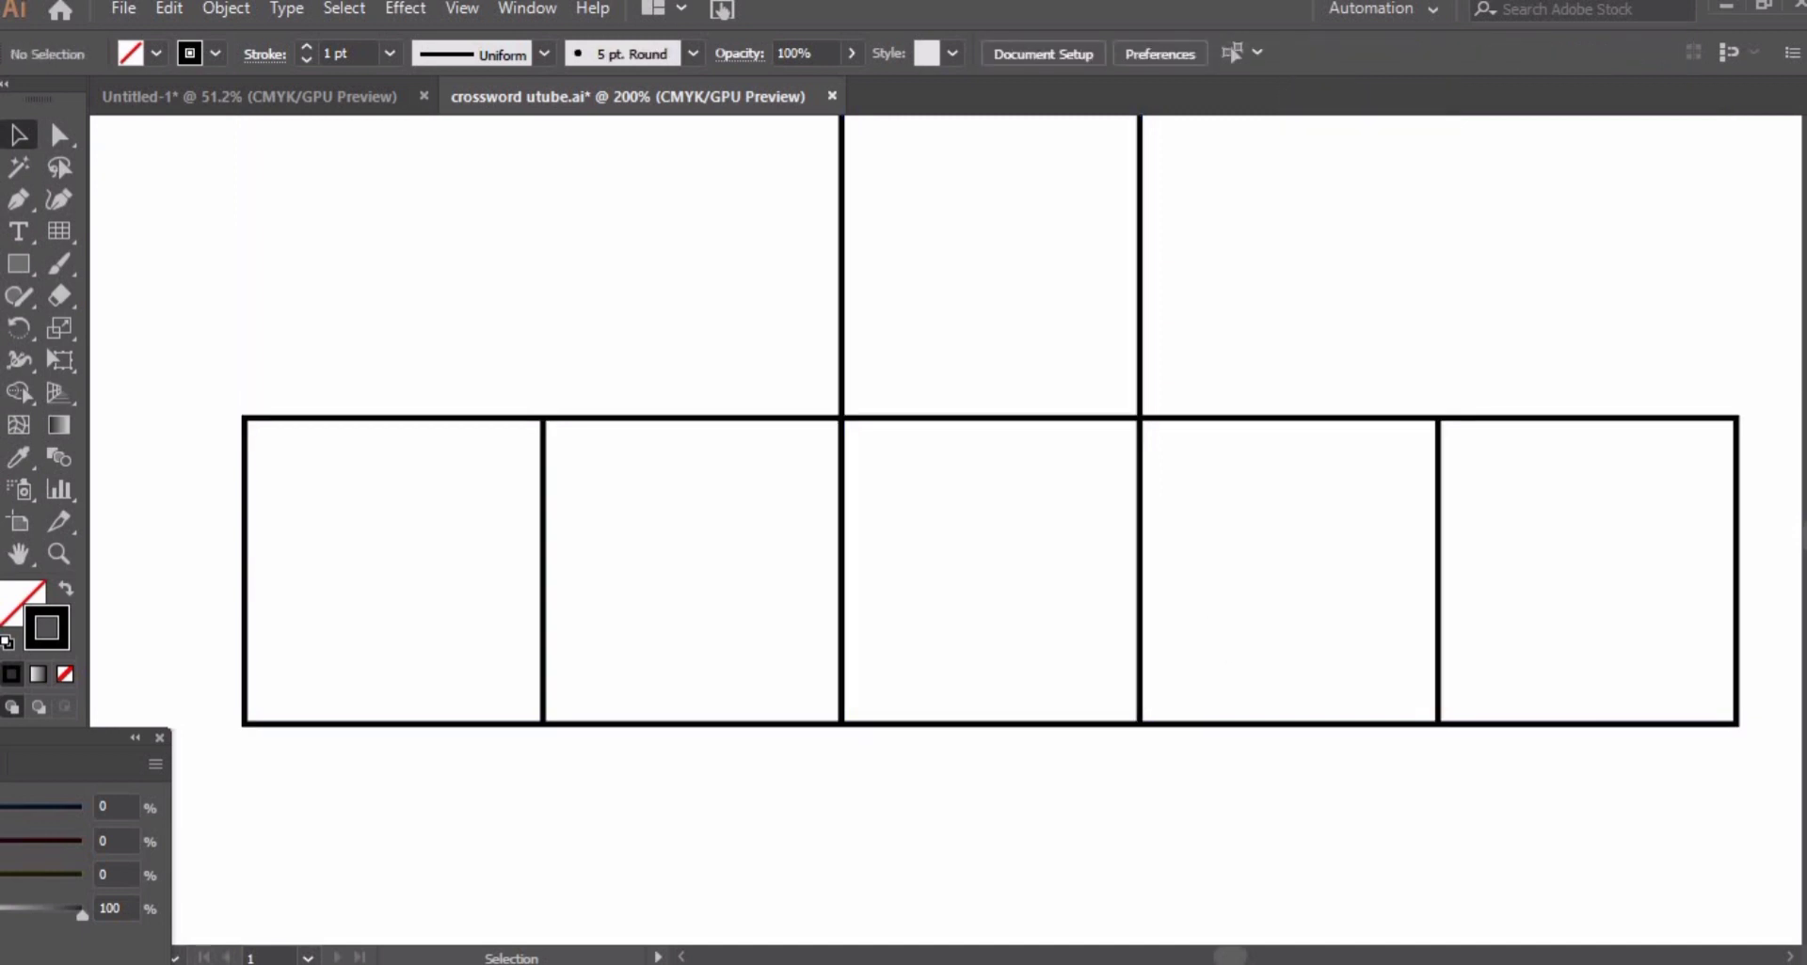
{"action": "key", "text": "ctrl+0"}
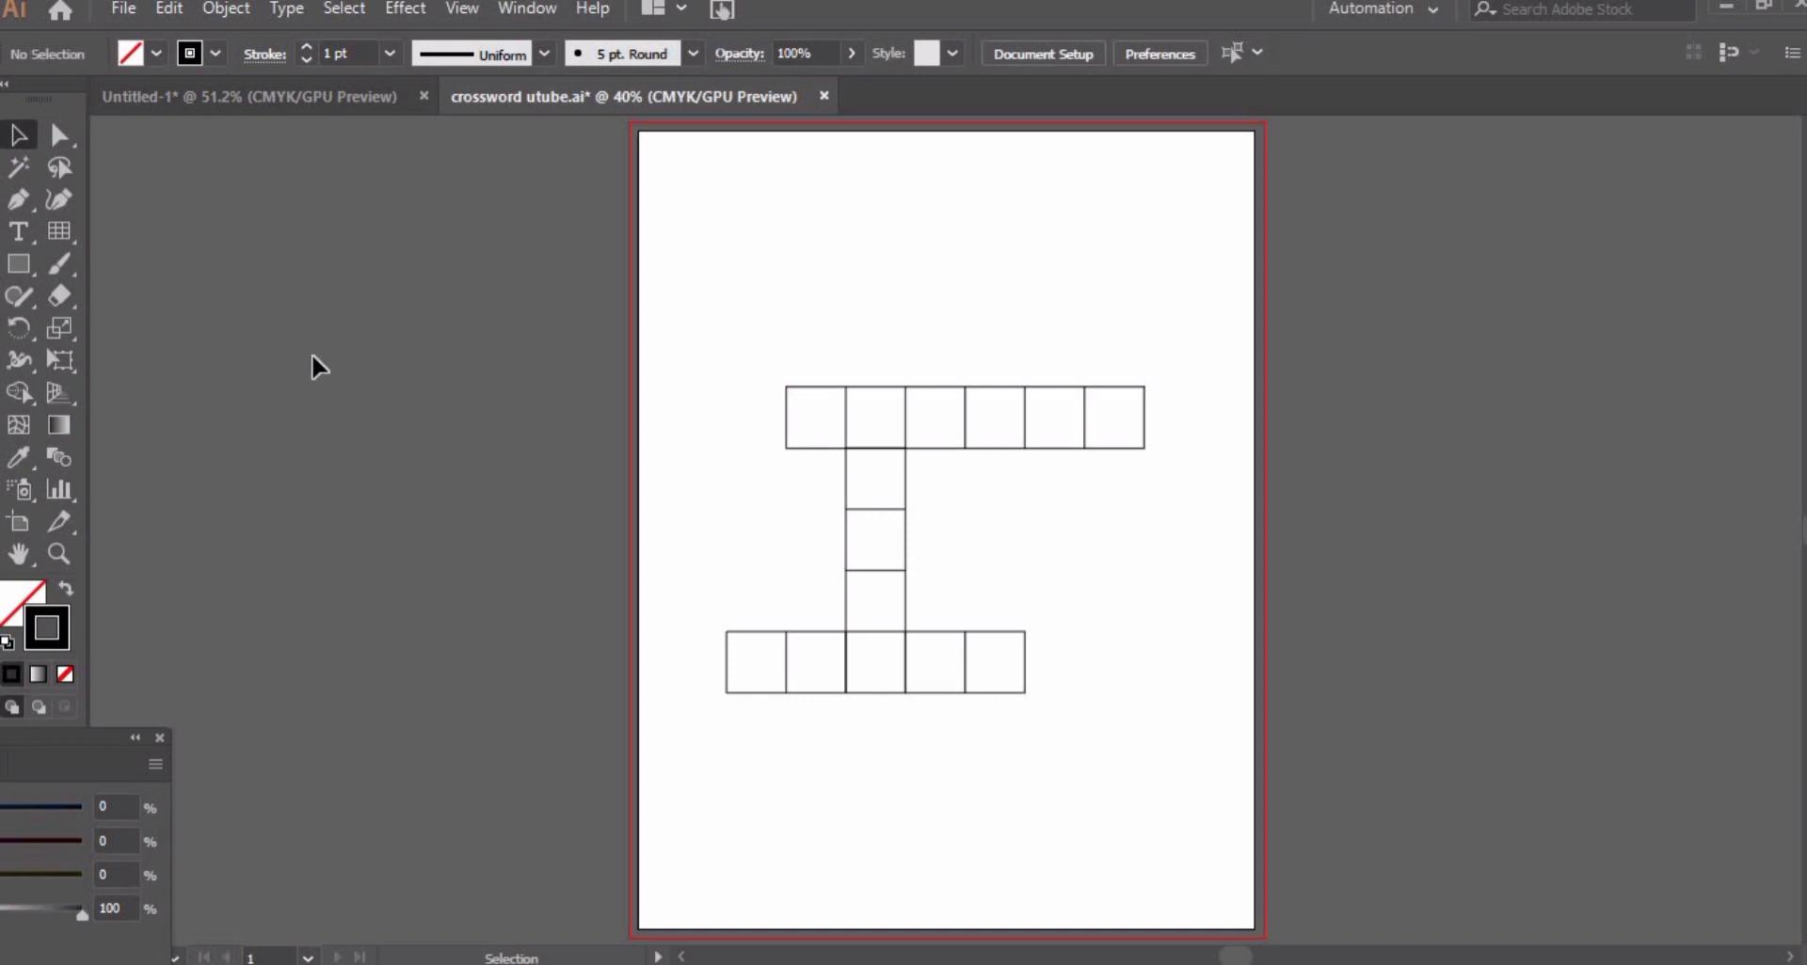
- Copy the mango, lemon and flower pictures from Untitled-1 and paste them into crossword utube.ai
{"action": "left_click", "coordinate": [280, 84]}
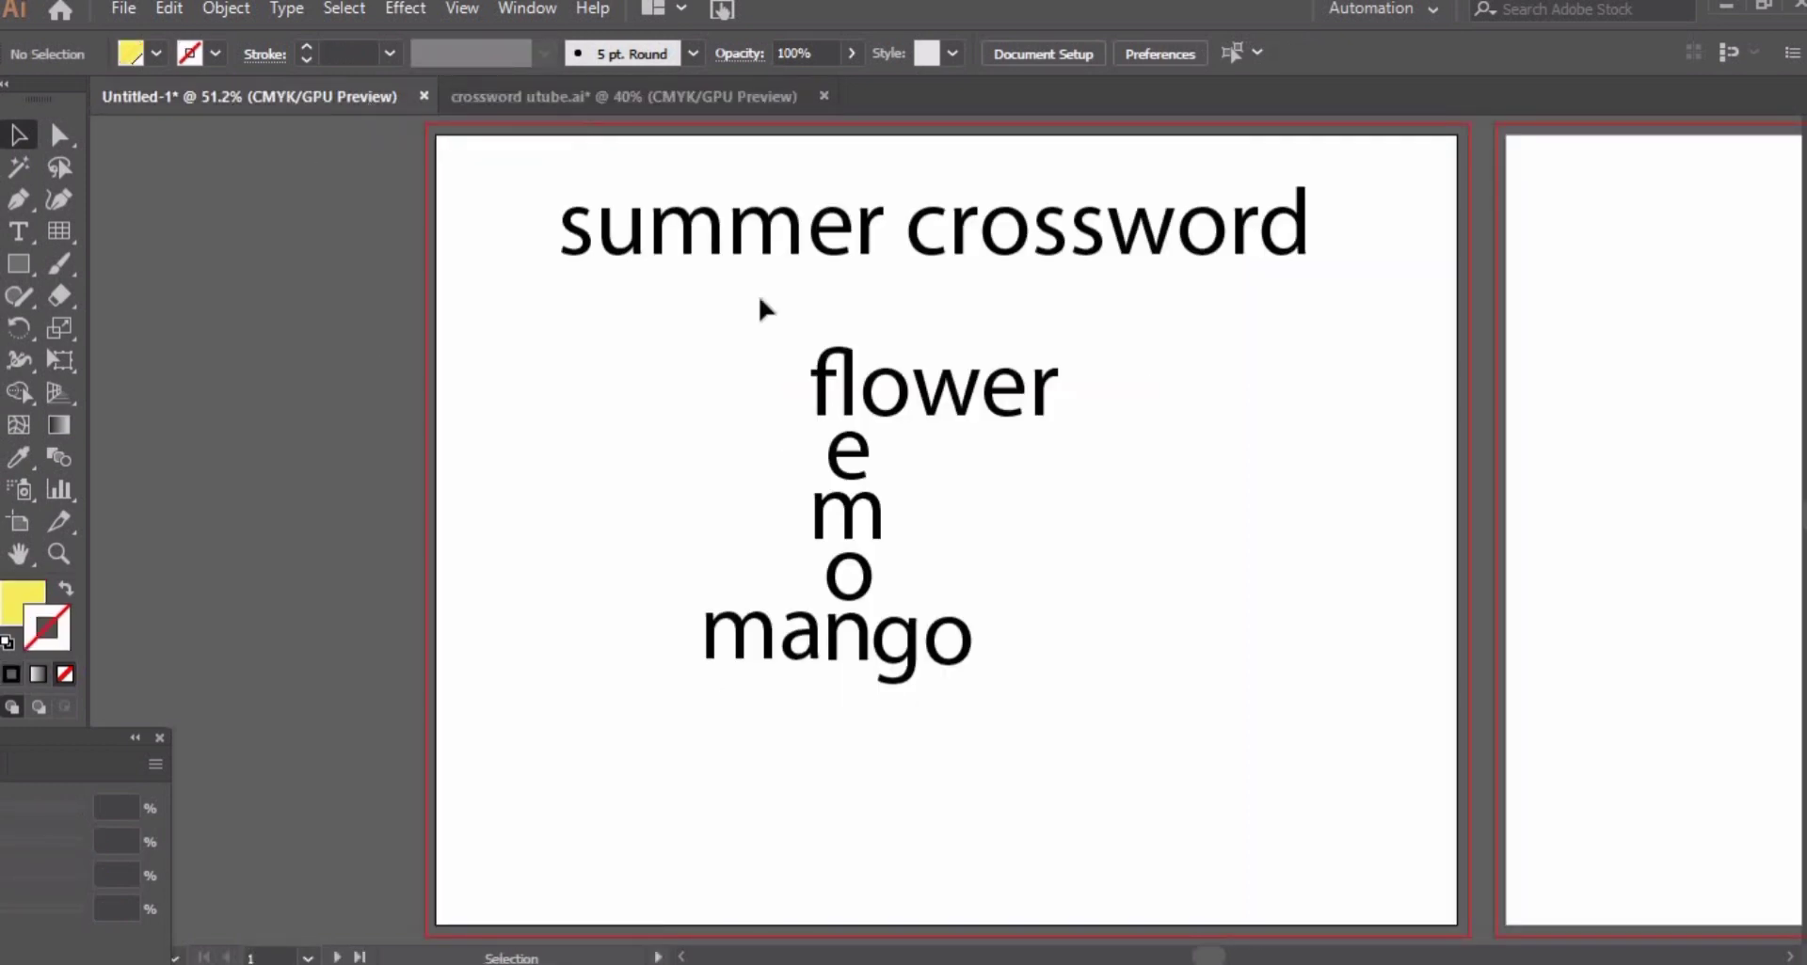
{"action": "scroll", "coordinate": [1211, 958], "scroll_direction": "right", "scroll_amount": 10}
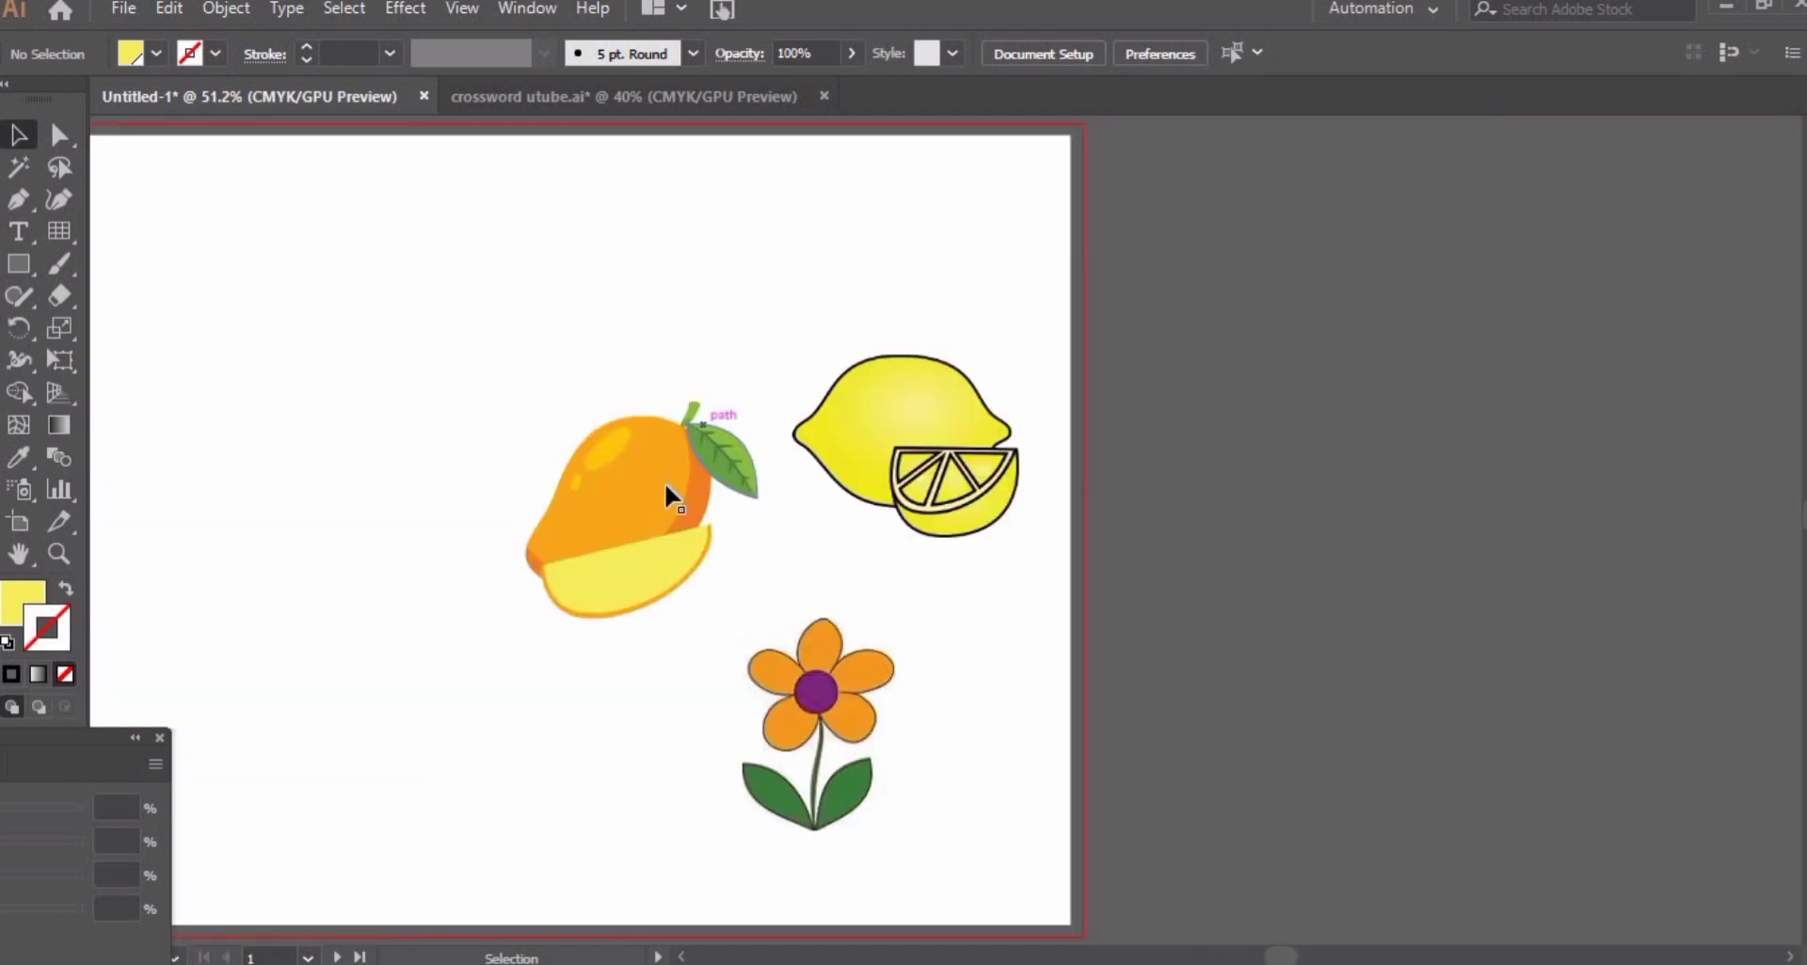
{"action": "left_click", "coordinate": [664, 482]}
{"action": "left_click_drag", "start_coordinate": [532, 312], "coordinate": [1008, 762]}
{"action": "left_click", "coordinate": [659, 95]}
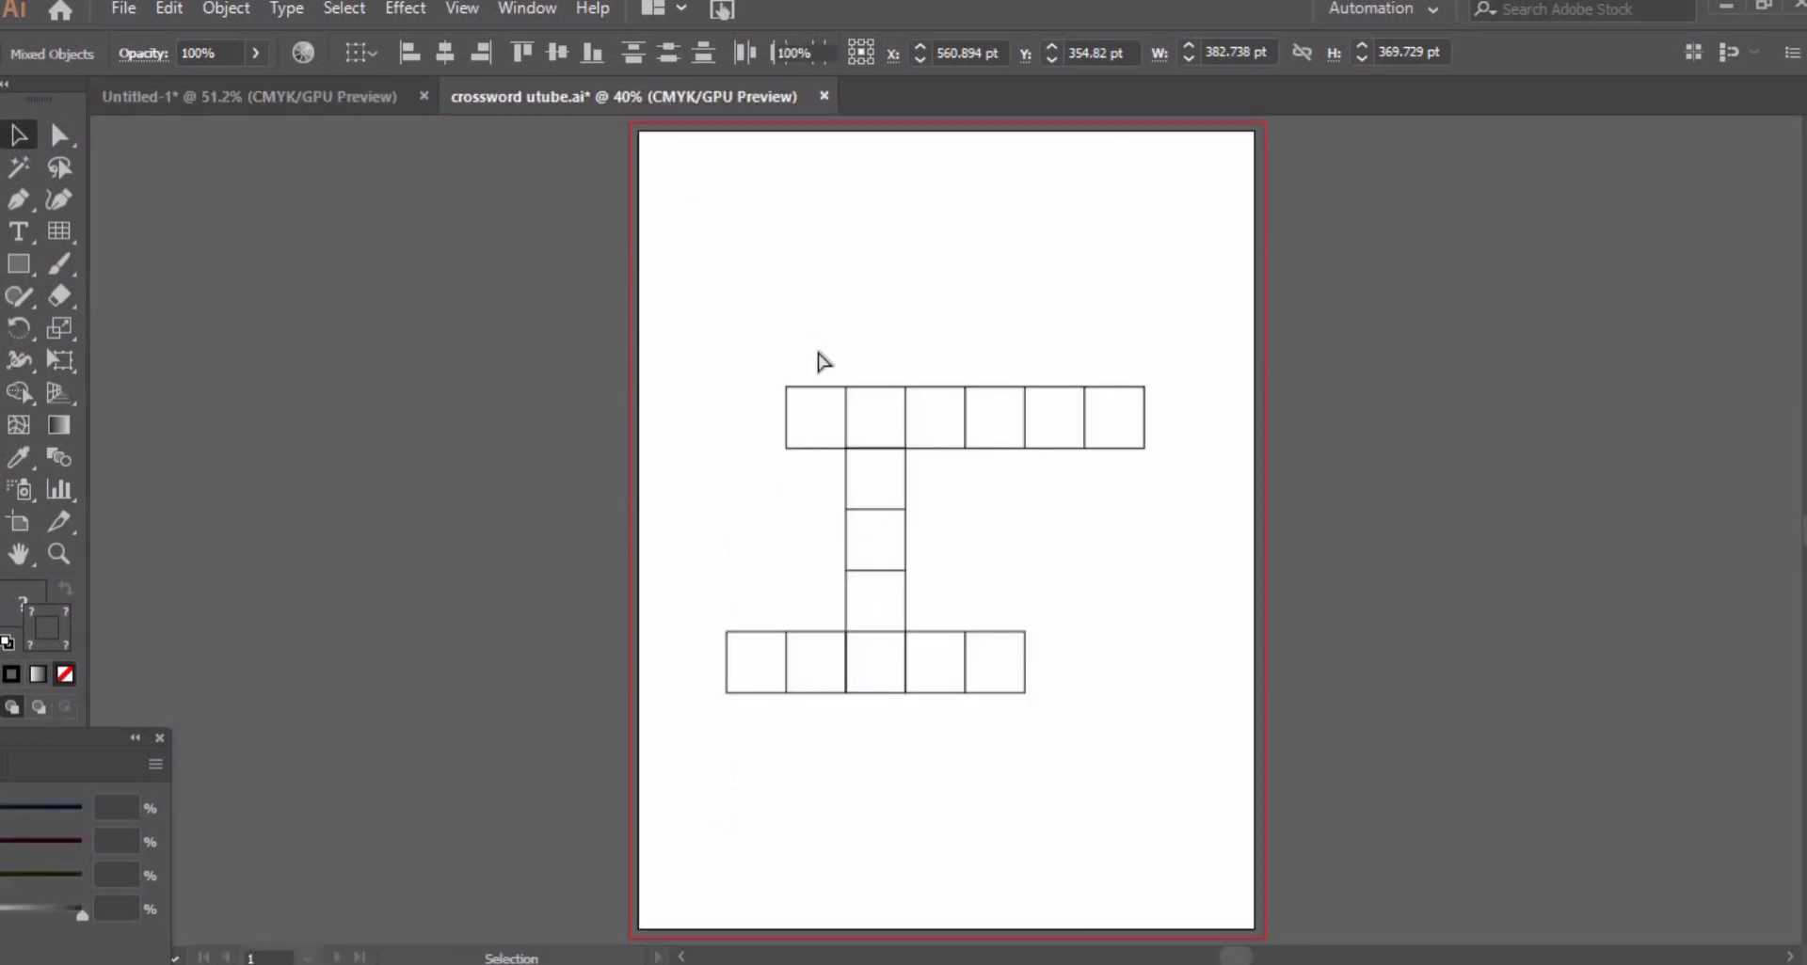
{"action": "key", "text": "ctrl+v"}
- Shrink the pictures and place the lemon above the column, the flower at the six-cell row's end and the mango above the five-cell row's start
{"action": "left_click", "coordinate": [1121, 590]}
{"action": "left_click_drag", "start_coordinate": [1124, 431], "coordinate": [656, 675]}
{"action": "left_click_drag", "start_coordinate": [584, 689], "coordinate": [854, 340]}
{"action": "left_click_drag", "start_coordinate": [818, 452], "coordinate": [1223, 649]}
{"action": "left_click_drag", "start_coordinate": [1004, 613], "coordinate": [1191, 414]}
{"action": "left_click_drag", "start_coordinate": [1056, 583], "coordinate": [689, 478]}
{"action": "left_click_drag", "start_coordinate": [831, 556], "coordinate": [745, 593]}
- Select the crossword grid and shift it slightly down and to the right between the pictures, then deselect it
{"action": "left_click_drag", "start_coordinate": [693, 254], "coordinate": [1189, 738]}
{"action": "mouse_move", "coordinate": [1210, 472]}
{"action": "left_mouse_down"}
{"action": "mouse_move", "coordinate": [1222, 513]}
{"action": "mouse_move", "coordinate": [1219, 494]}
{"action": "left_mouse_up"}
{"action": "left_click", "coordinate": [1127, 800]}
- Add a "1 across" text label beside the lemon and scale it to about 21 pt
{"action": "key", "text": "t"}
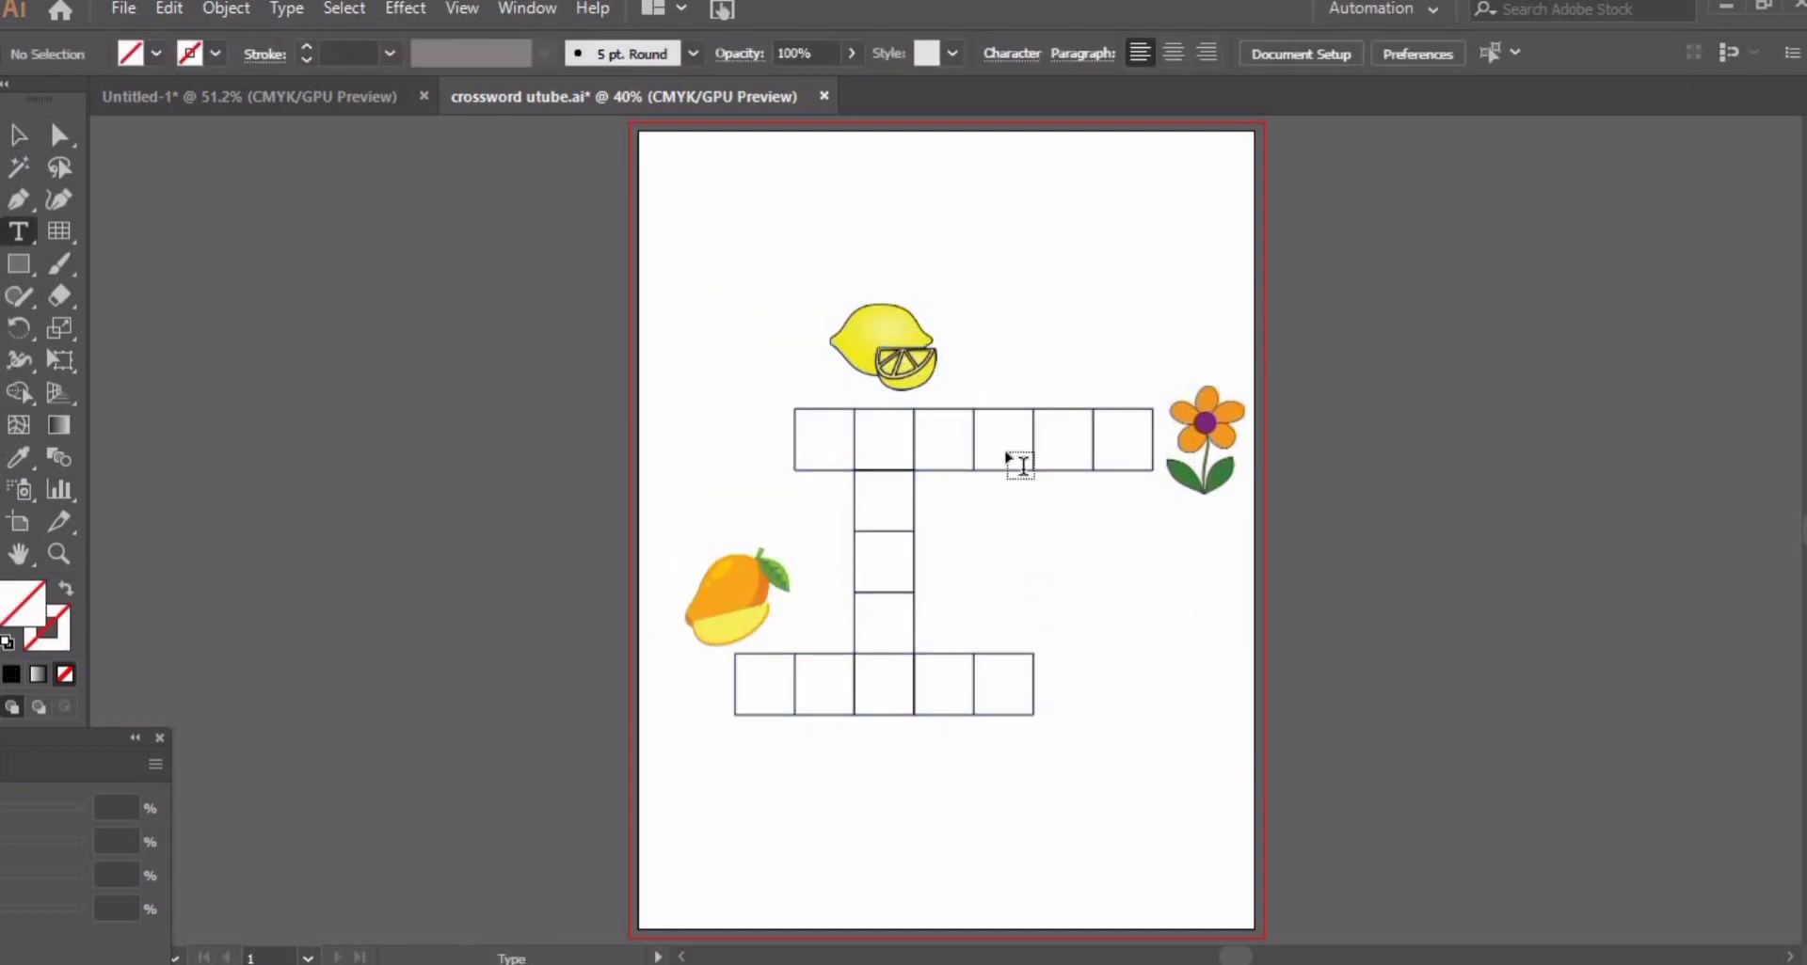
{"action": "left_click", "coordinate": [942, 307]}
{"action": "key", "text": "BackSpace"}
{"action": "type", "text": "1 across"}
{"action": "key", "text": "Escape"}
{"action": "left_click_drag", "start_coordinate": [979, 300], "coordinate": [1010, 285]}
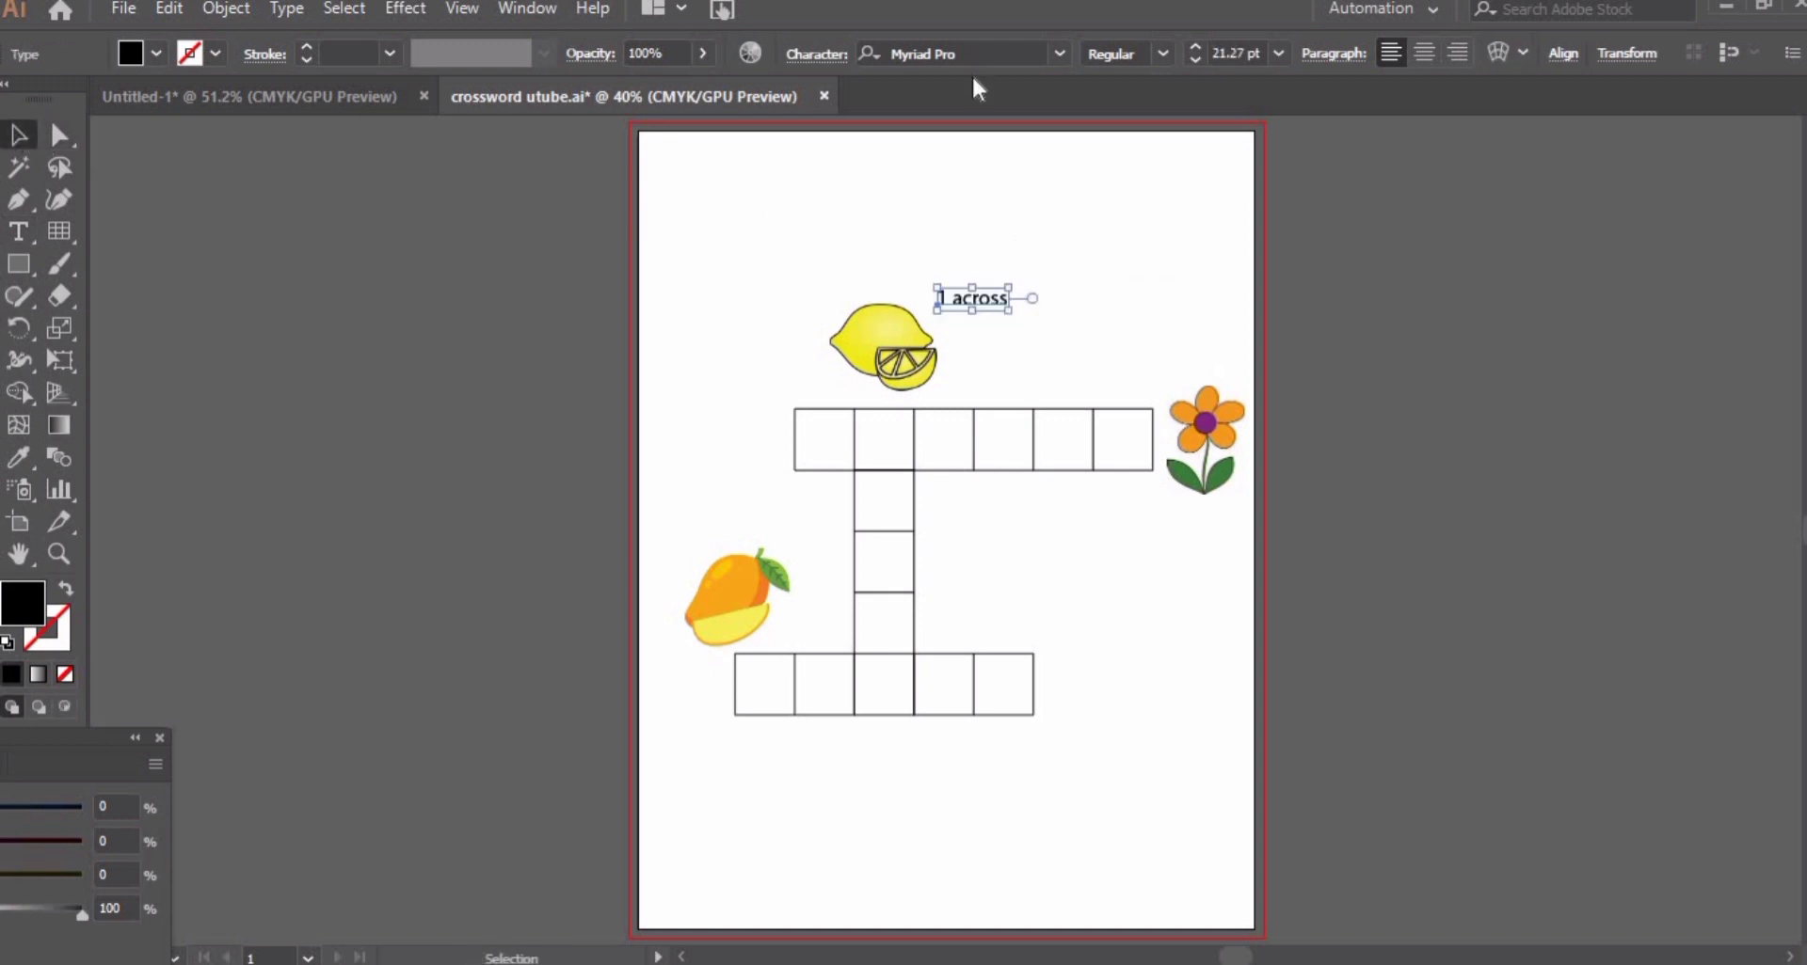
- Change the font of the "1 across" label to Comic Relief
{"action": "left_click", "coordinate": [975, 339]}
{"action": "key", "text": "z"}
{"action": "left_click", "coordinate": [992, 420]}
{"action": "left_click", "coordinate": [931, 501]}
{"action": "left_click", "coordinate": [988, 52]}
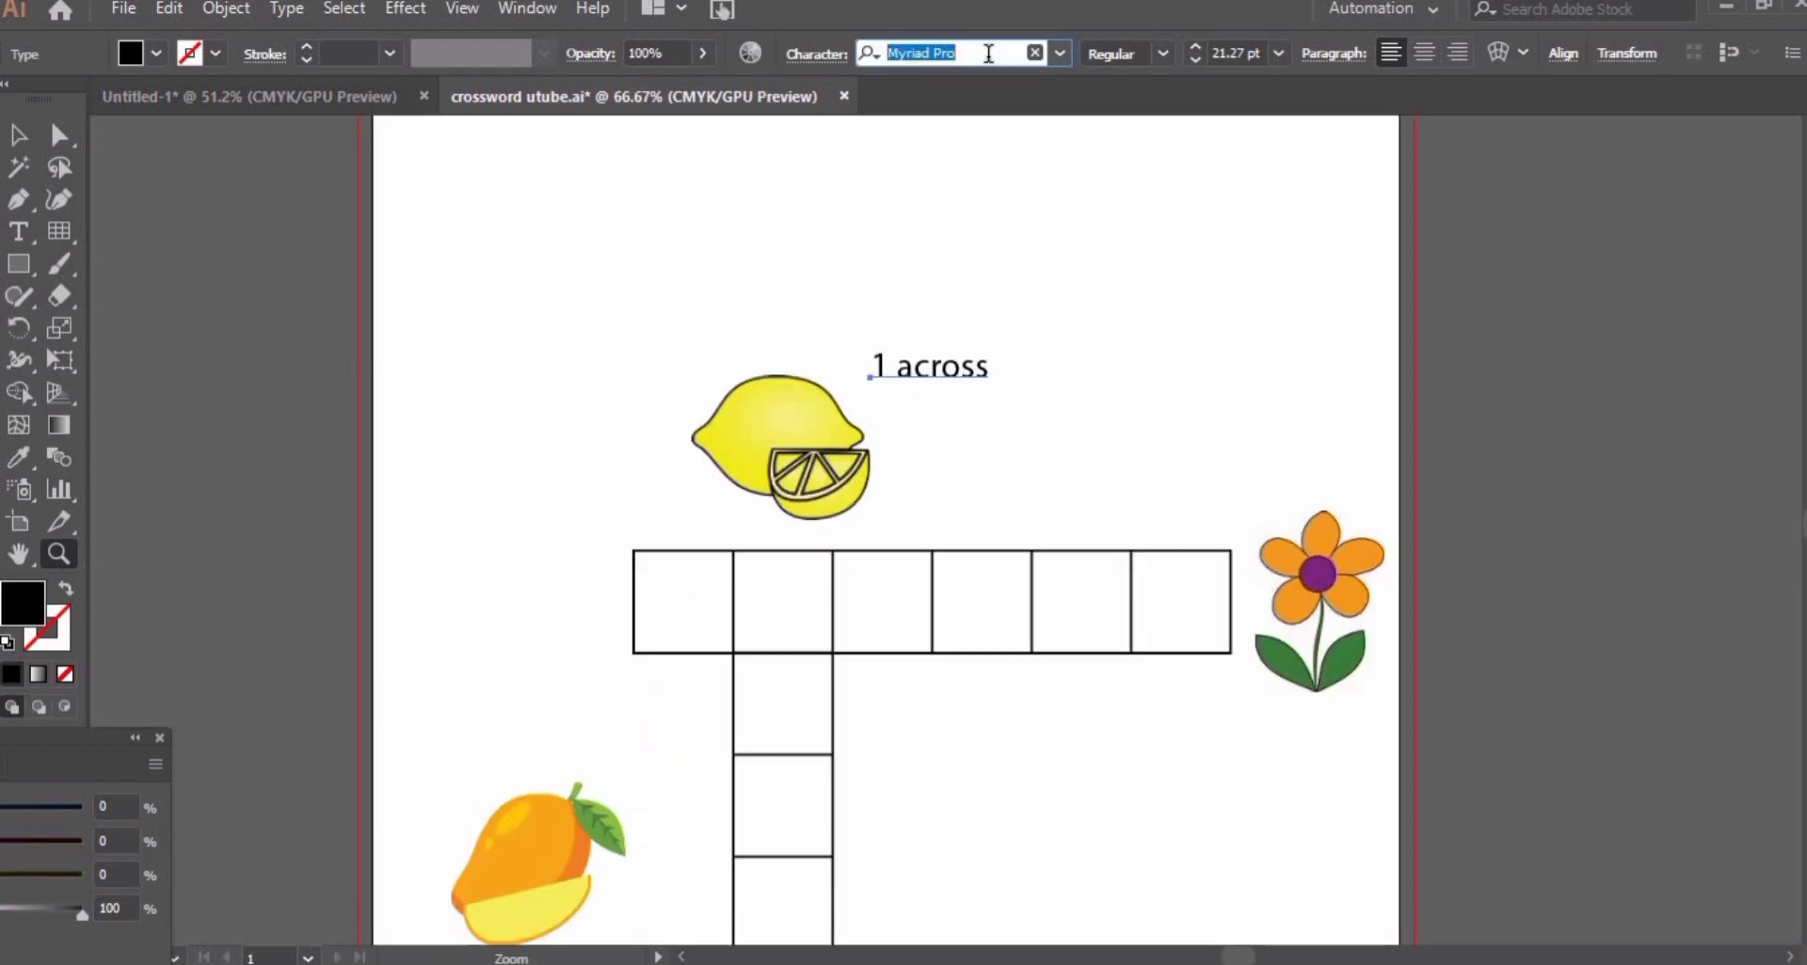
{"action": "type", "text": "comic"}
{"action": "left_click", "coordinate": [981, 200]}
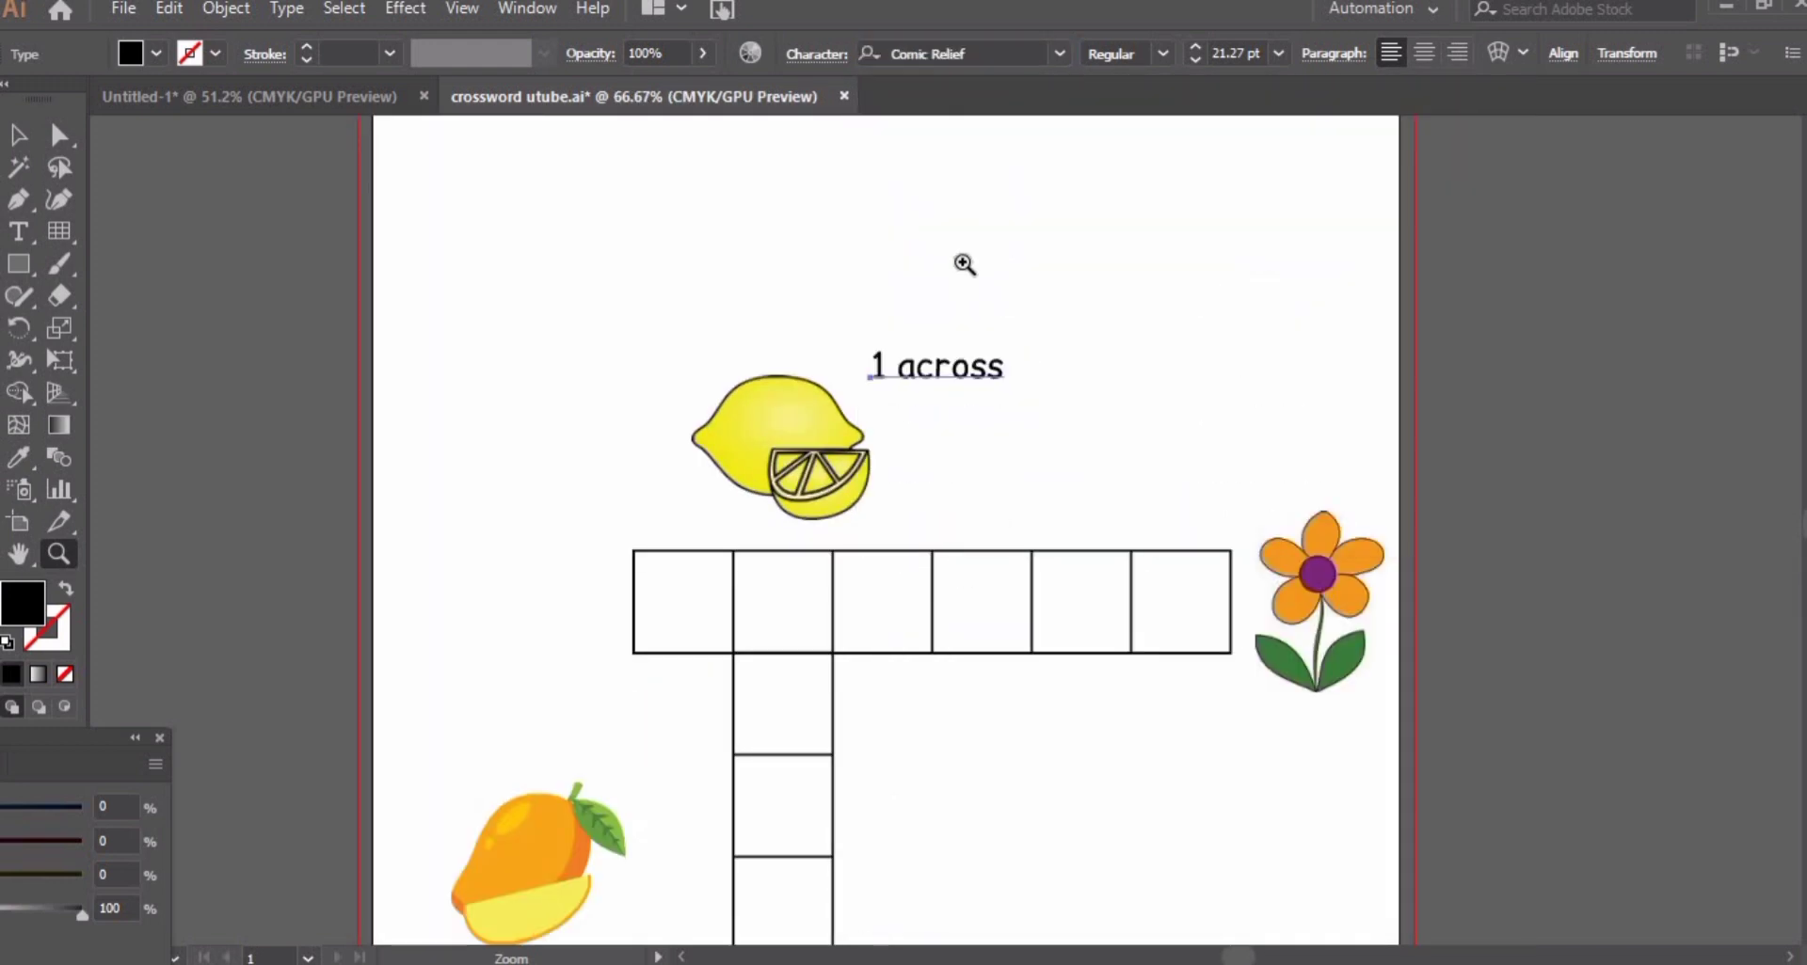
- Set the "1 across" label to 18 pt, move it above the flower and reduce it to 16 pt
{"action": "key", "text": "v"}
{"action": "double_click", "coordinate": [1234, 54]}
{"action": "type", "text": "18"}
{"action": "key", "text": "Return"}
{"action": "left_click_drag", "start_coordinate": [955, 372], "coordinate": [1030, 350]}
{"action": "left_click", "coordinate": [1195, 60]}
{"action": "left_click", "coordinate": [1195, 61]}
- Add a "2 down" label in 16 pt Comic Relief above the lemon
{"action": "key", "text": "t"}
{"action": "left_click", "coordinate": [757, 345]}
{"action": "key", "text": "BackSpace"}
{"action": "type", "text": "2"}
{"action": "key", "text": "BackSpace"}
{"action": "key", "text": "BackSpace"}
{"action": "key", "text": "BackSpace"}
{"action": "type", "text": "down"}
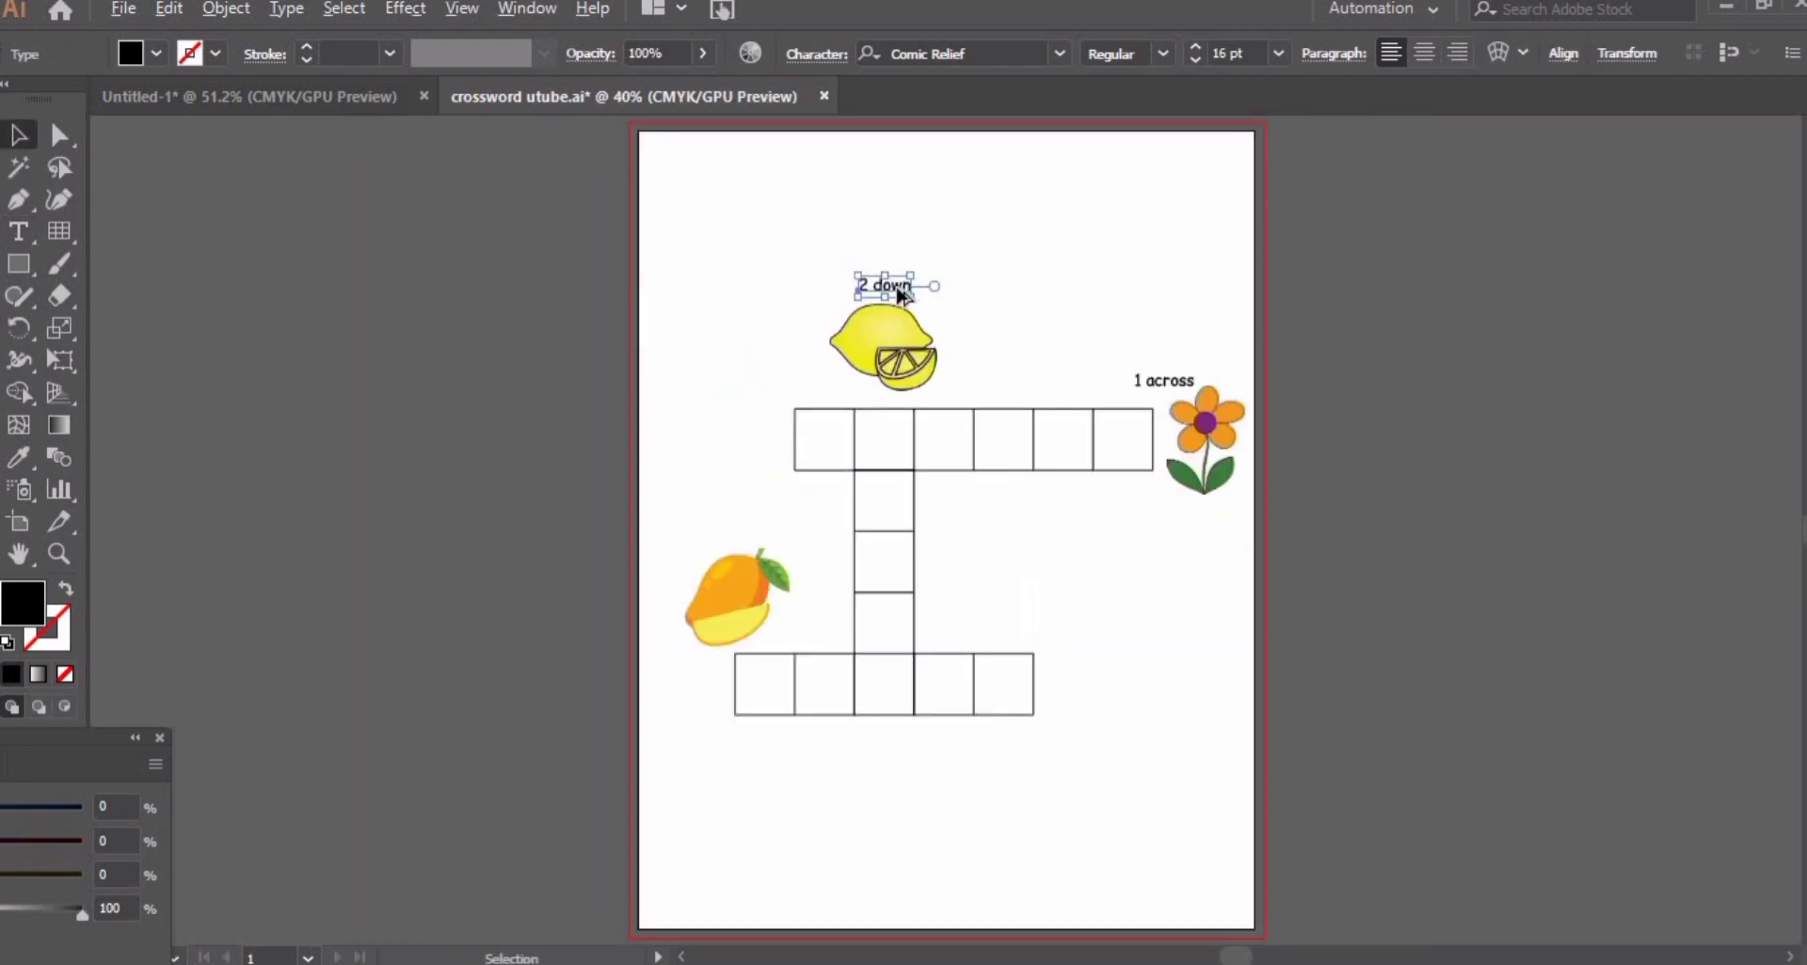
- Add a "3 across" label in the same style above the mango and deselect it
{"action": "left_click_drag", "start_coordinate": [901, 295], "coordinate": [959, 569]}
{"action": "double_click", "coordinate": [746, 538]}
{"action": "key", "text": "BackSpace"}
{"action": "type", "text": "3 across"}
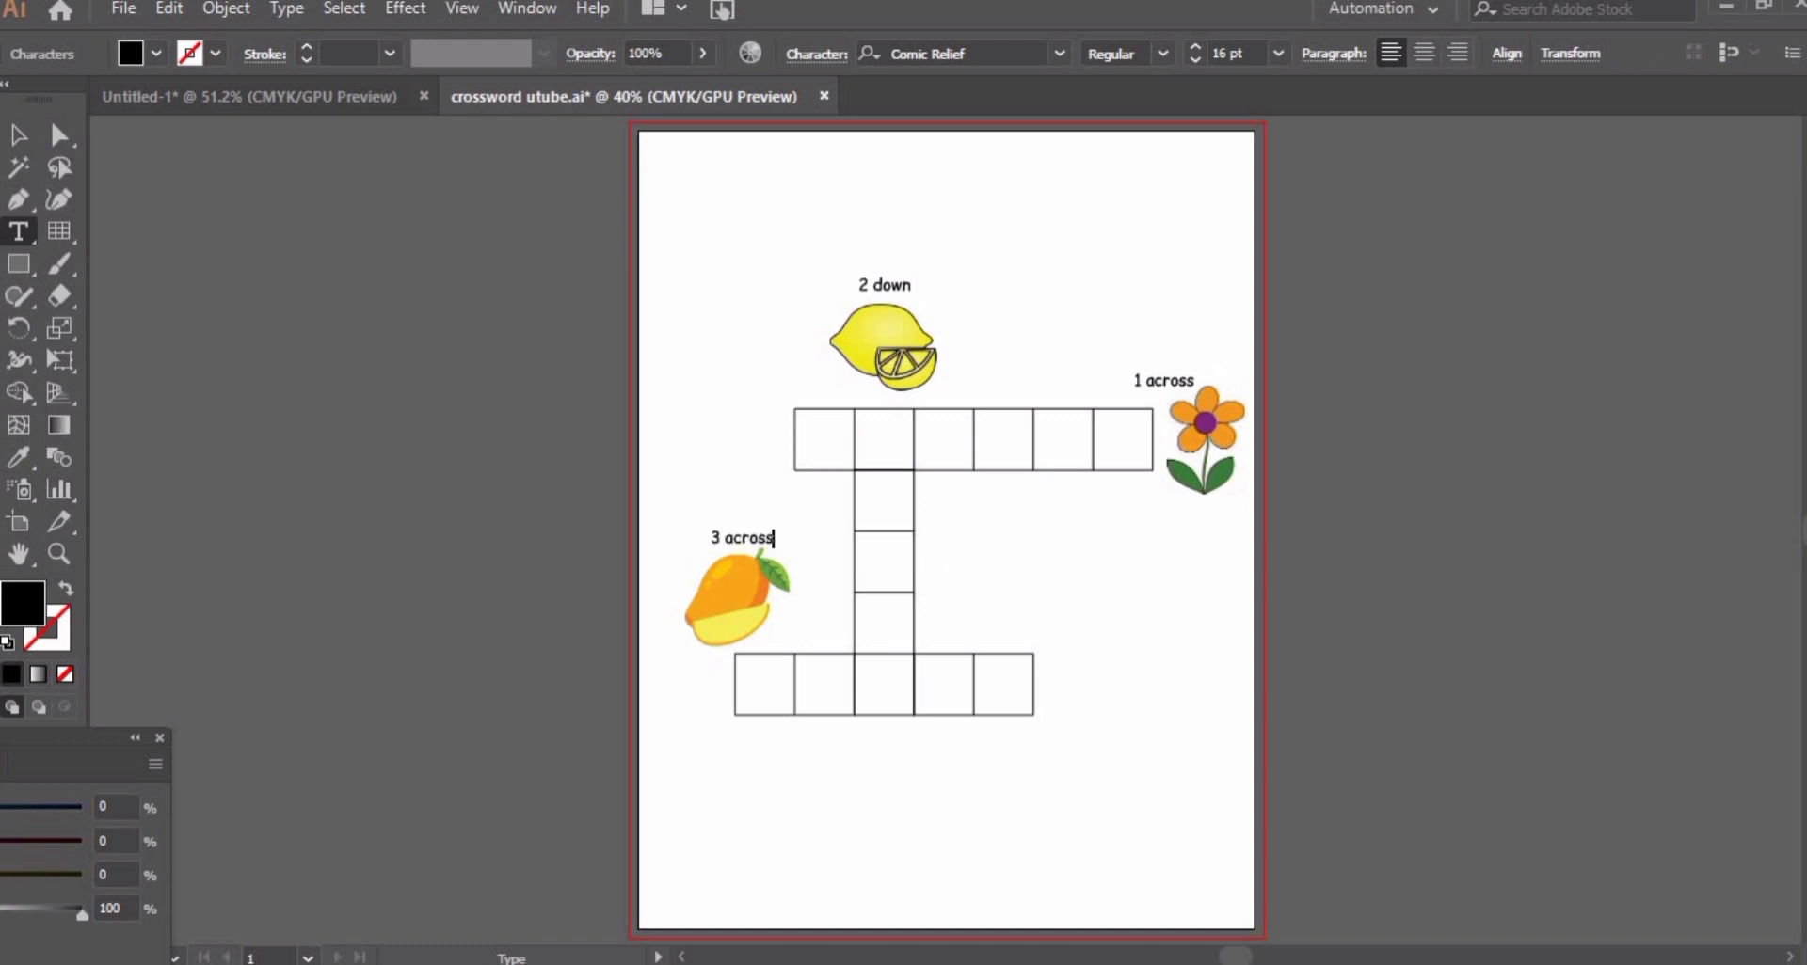
{"action": "left_click", "coordinate": [19, 135]}
{"action": "left_click", "coordinate": [612, 581]}
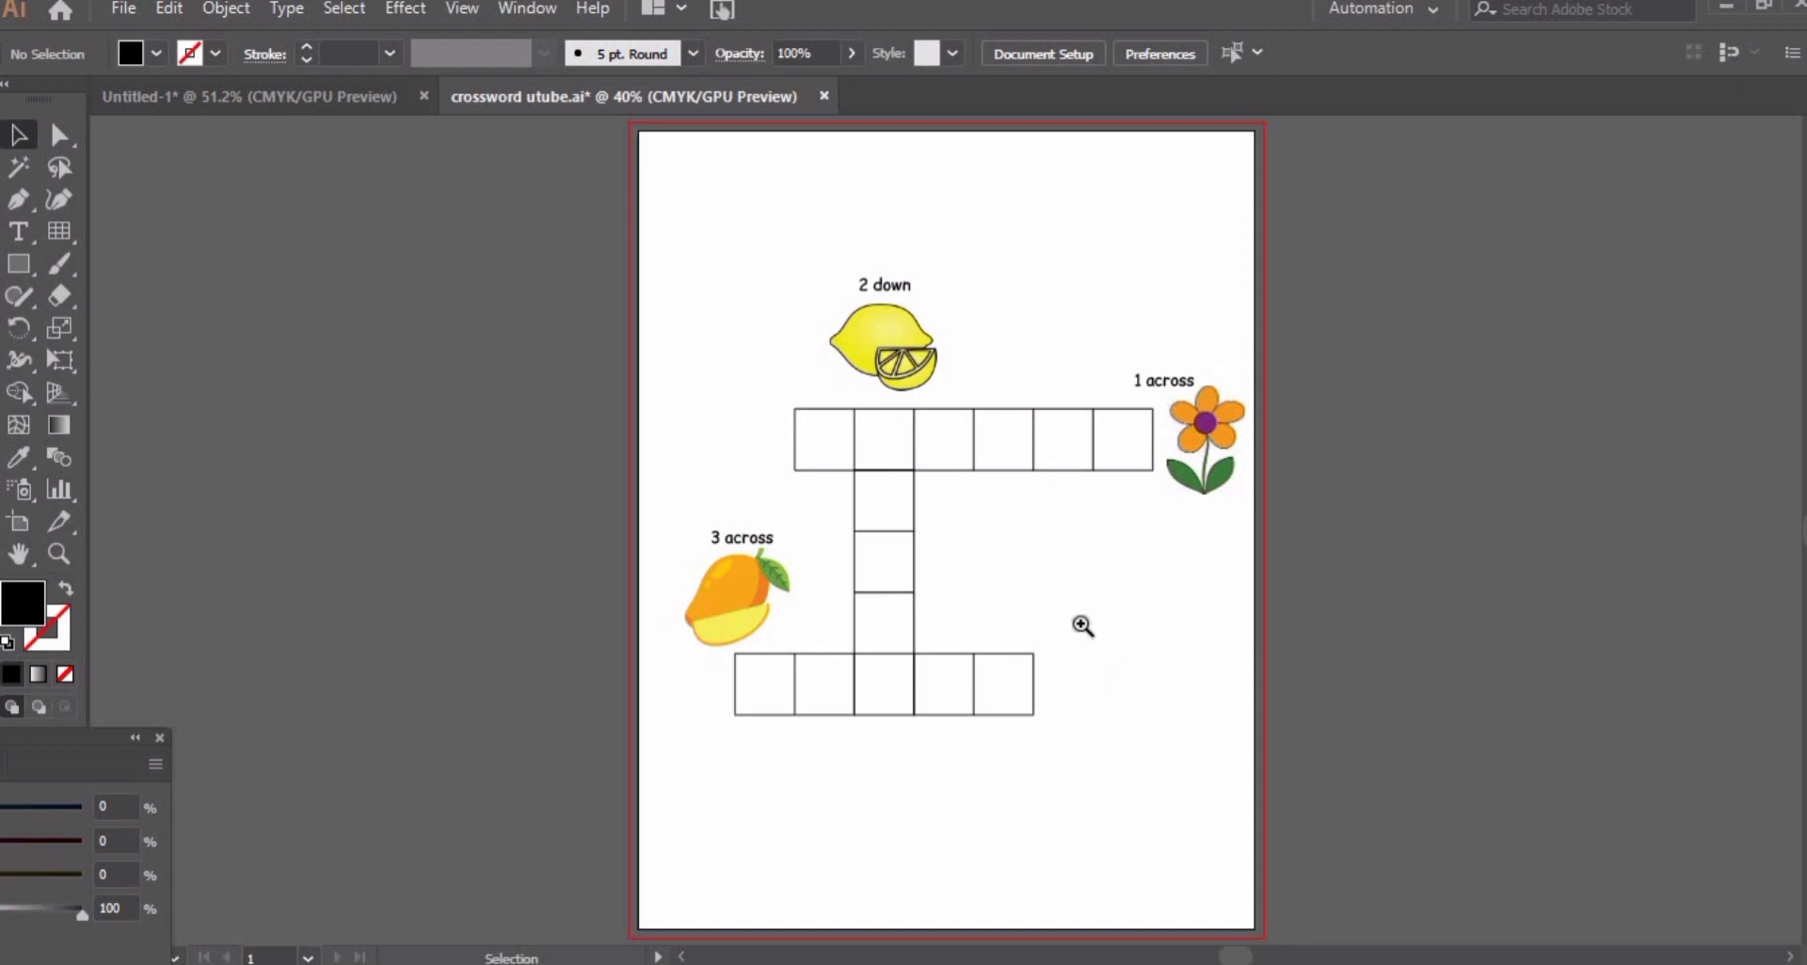
- Draw a small circle near the start of the six-cell row and give it no fill and a 1 pt black stroke
{"action": "key", "text": "z"}
{"action": "left_click", "coordinate": [925, 513]}
{"action": "left_click", "coordinate": [922, 510]}
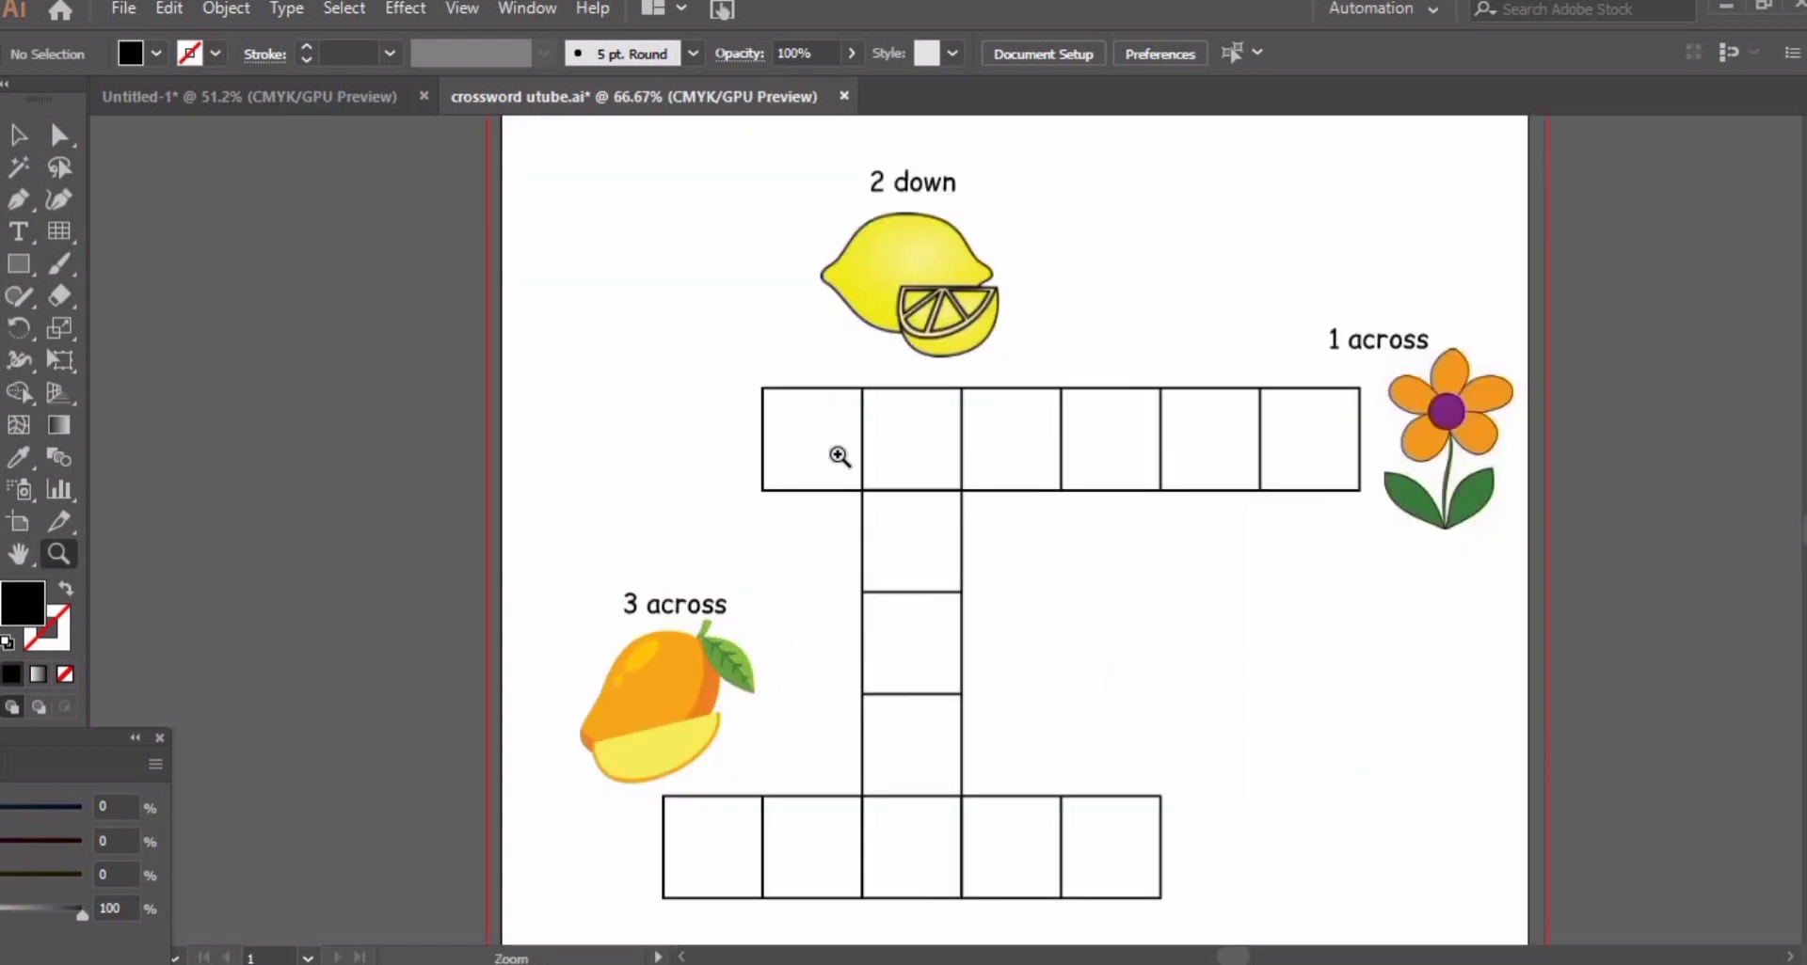
{"action": "left_click", "coordinate": [839, 456]}
{"action": "left_click", "coordinate": [838, 457]}
{"action": "key", "text": "l"}
{"action": "left_click_drag", "start_coordinate": [743, 382], "coordinate": [810, 449]}
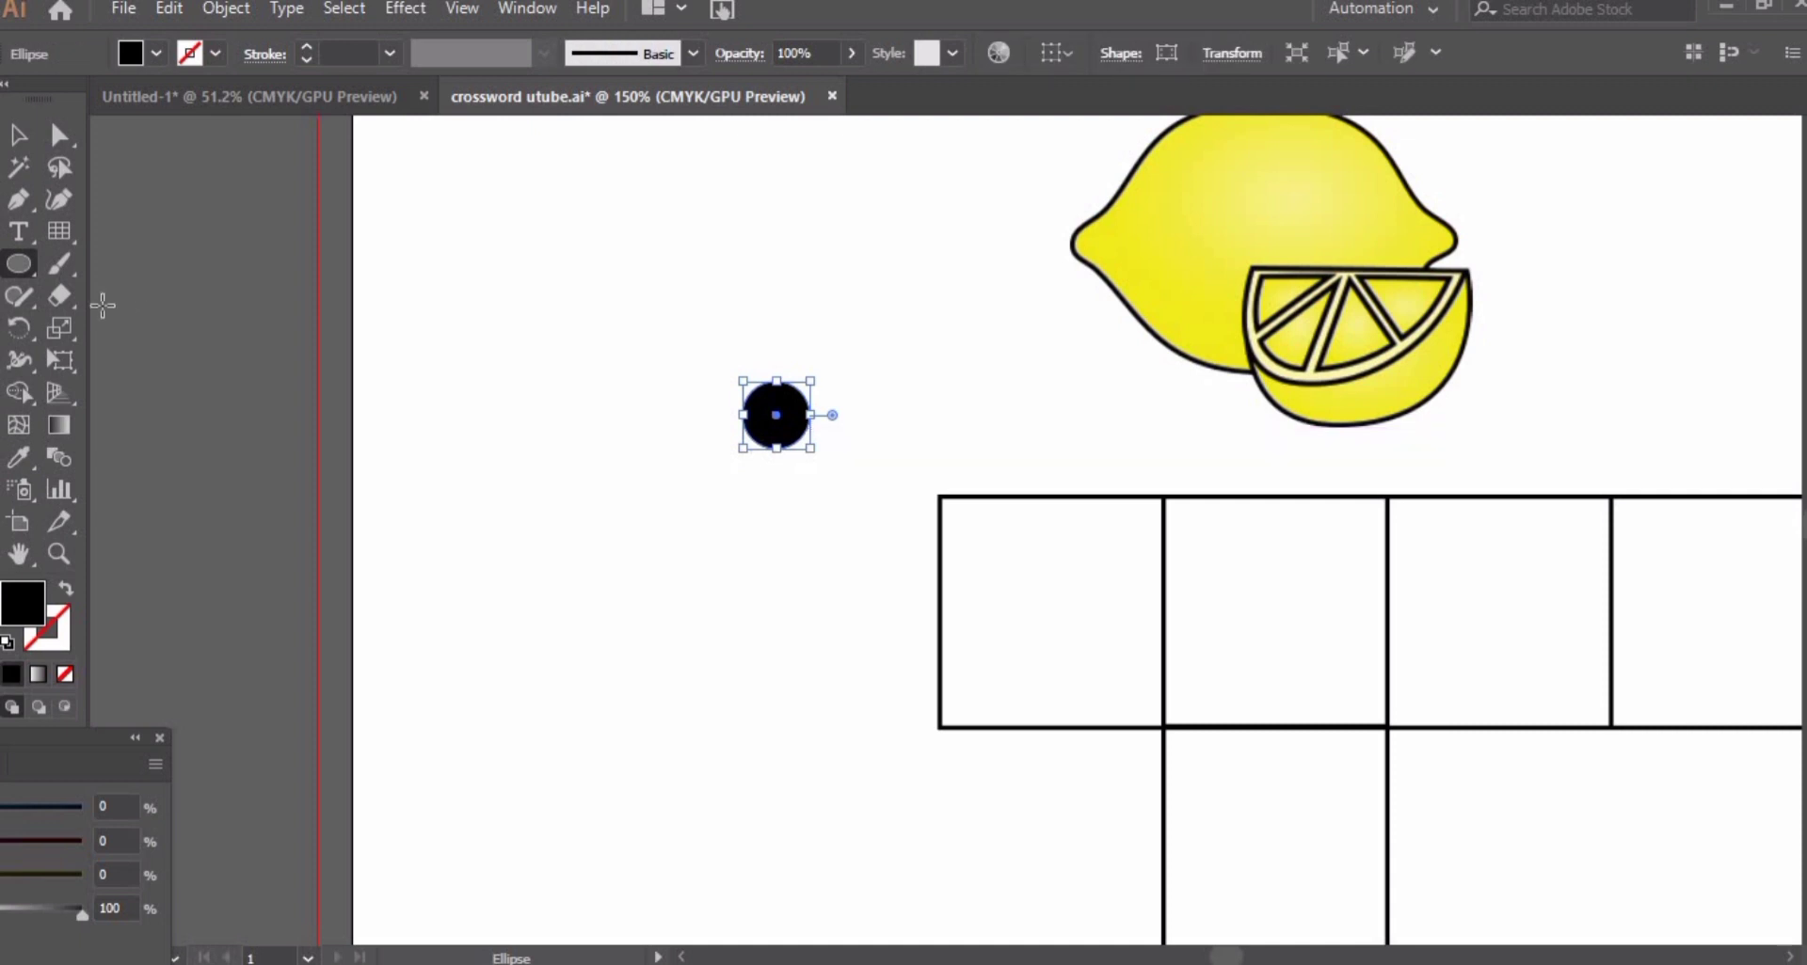
{"action": "left_click", "coordinate": [66, 589]}
{"action": "left_click", "coordinate": [18, 134]}
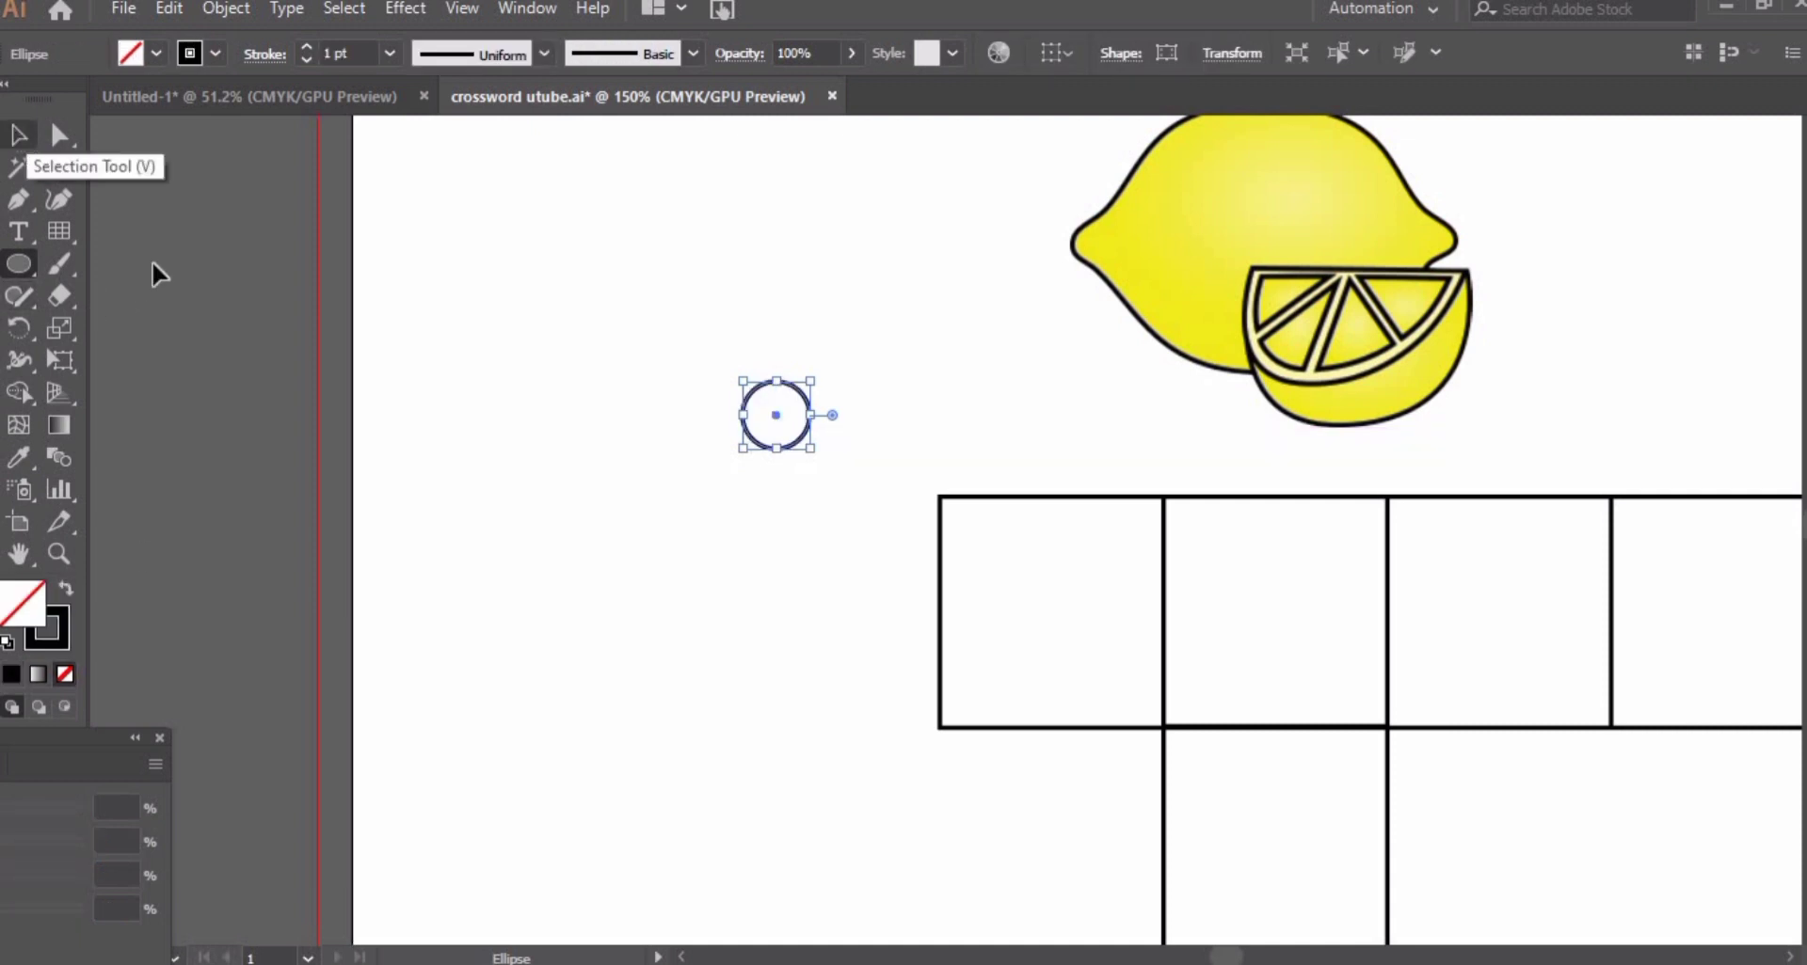
- Add the number 1 in 16 pt Comic Relief and place it inside the small circle
{"action": "key", "text": "t"}
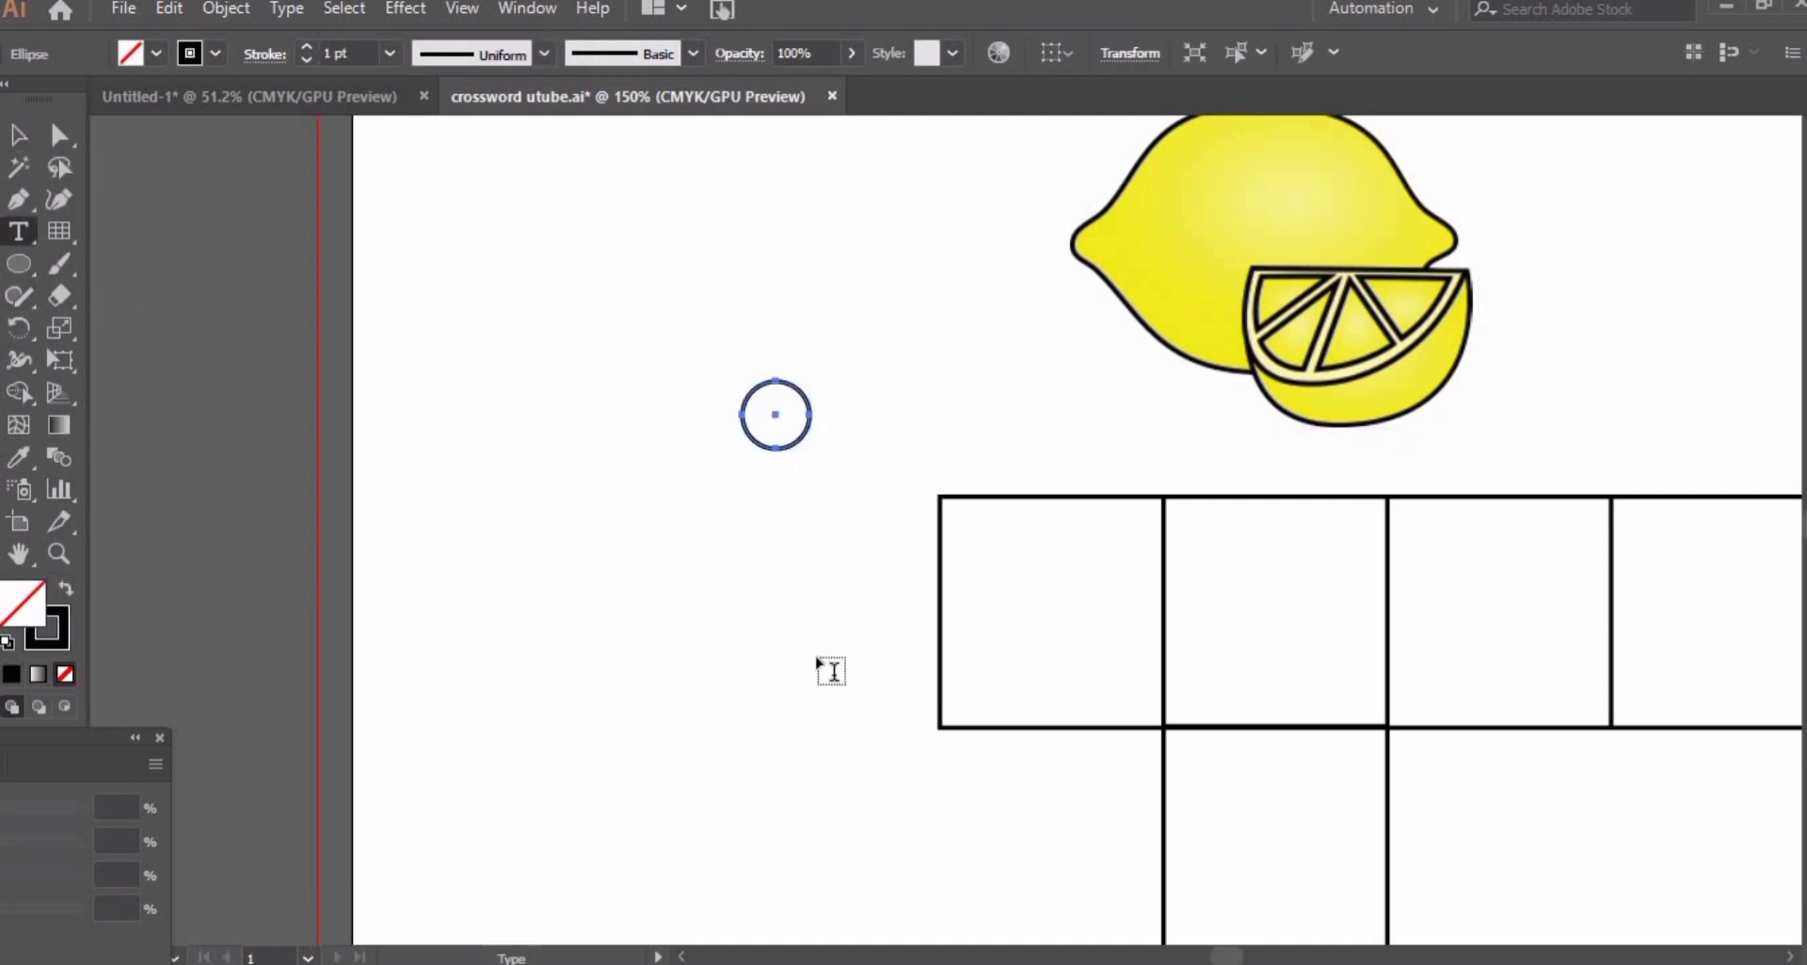
{"action": "left_click", "coordinate": [793, 616]}
{"action": "type", "text": "1"}
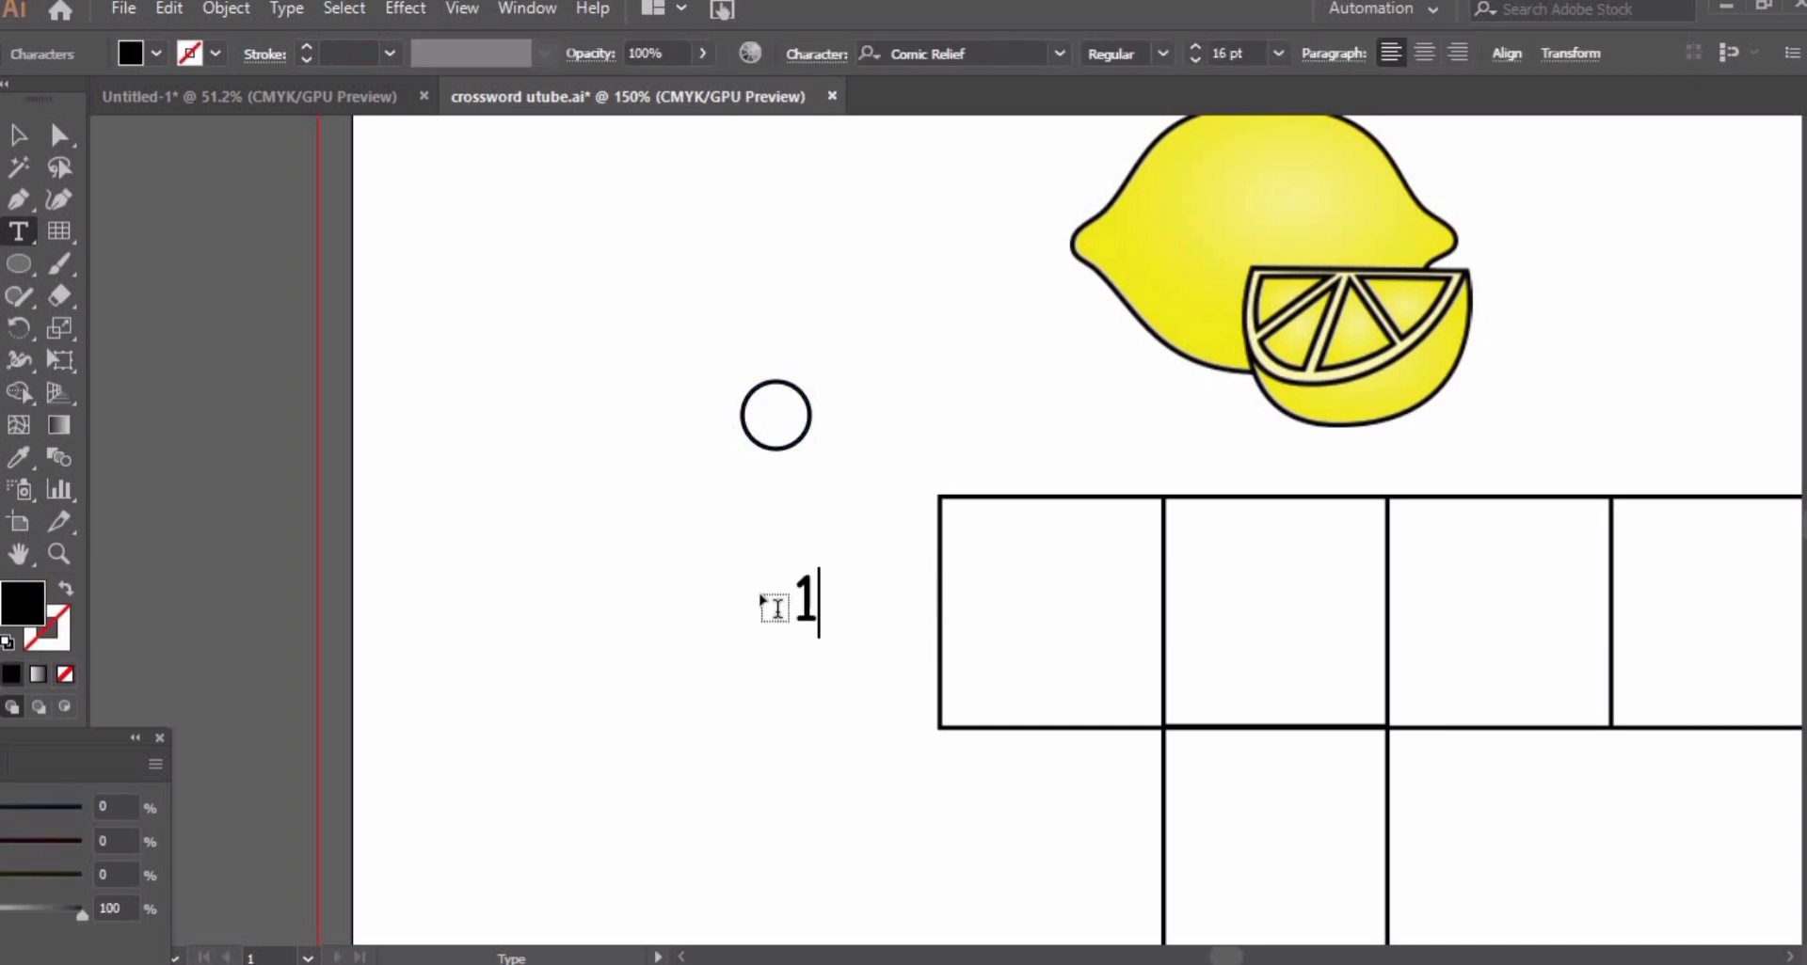
{"action": "left_click", "coordinate": [16, 141]}
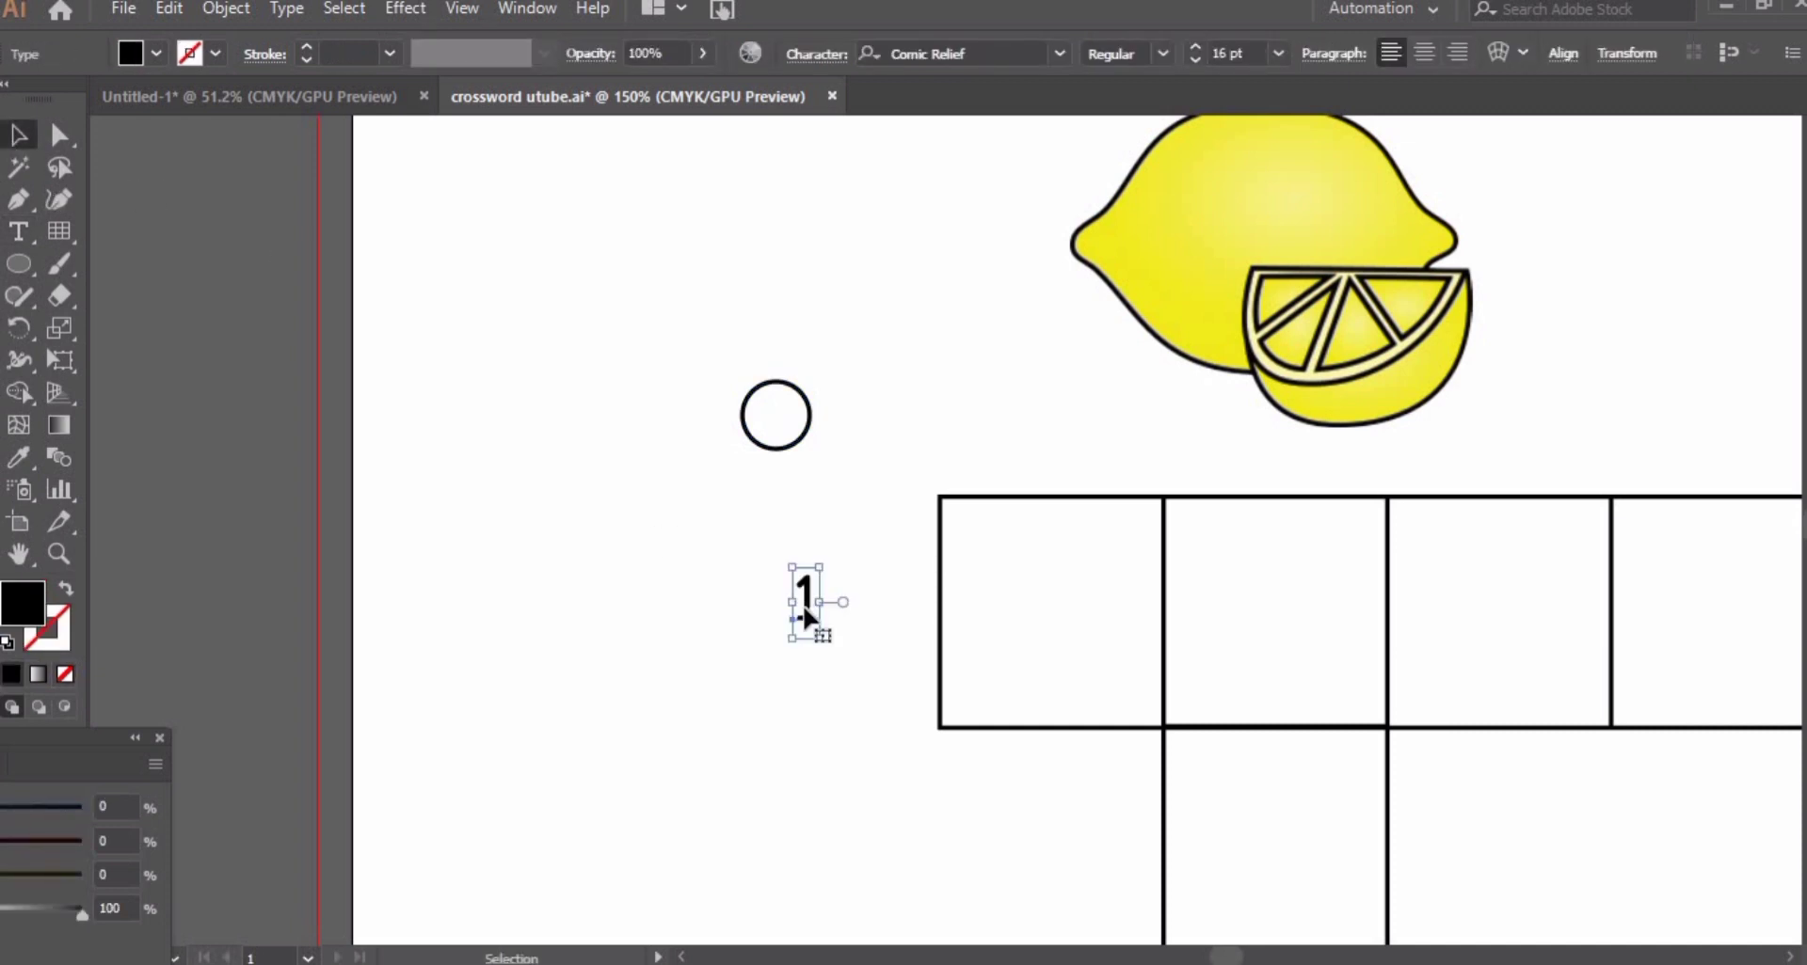
{"action": "left_click_drag", "start_coordinate": [804, 616], "coordinate": [774, 428]}
- Place the circled 1 in the six-cell row's first cell and a copy in the second cell, changing the copy's number to 2
{"action": "left_click_drag", "start_coordinate": [698, 367], "coordinate": [1235, 556]}
{"action": "key", "text": "t"}
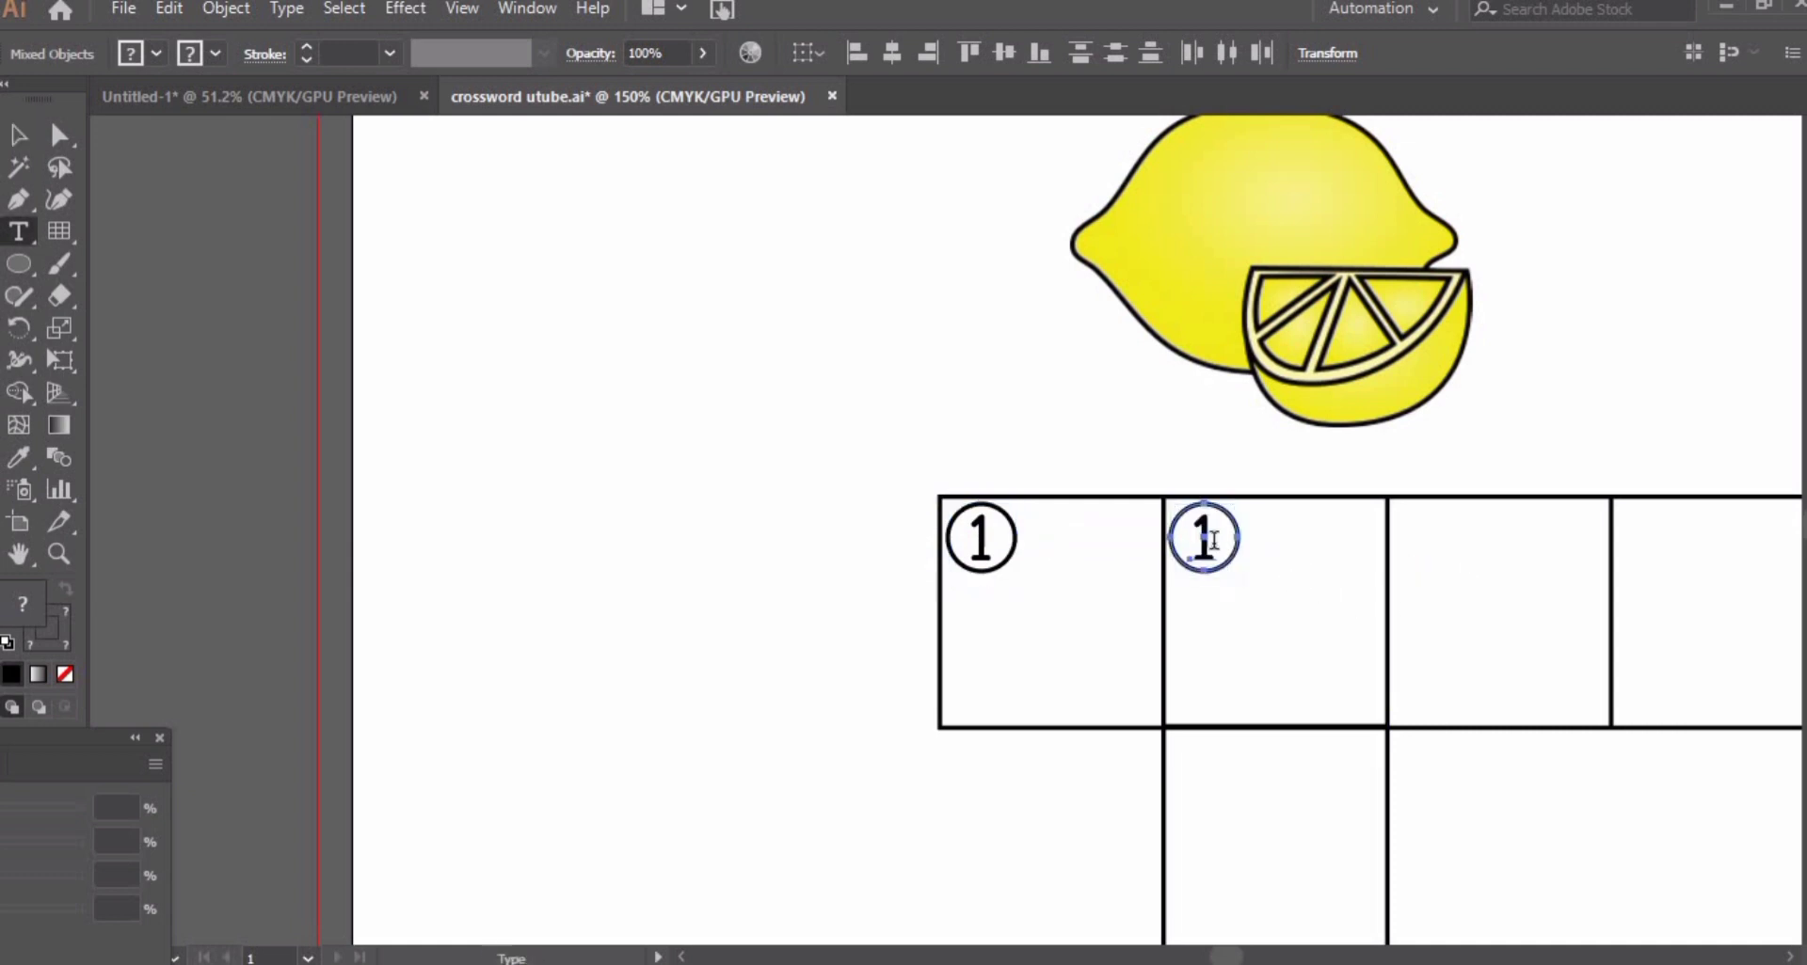
{"action": "left_click", "coordinate": [1214, 541]}
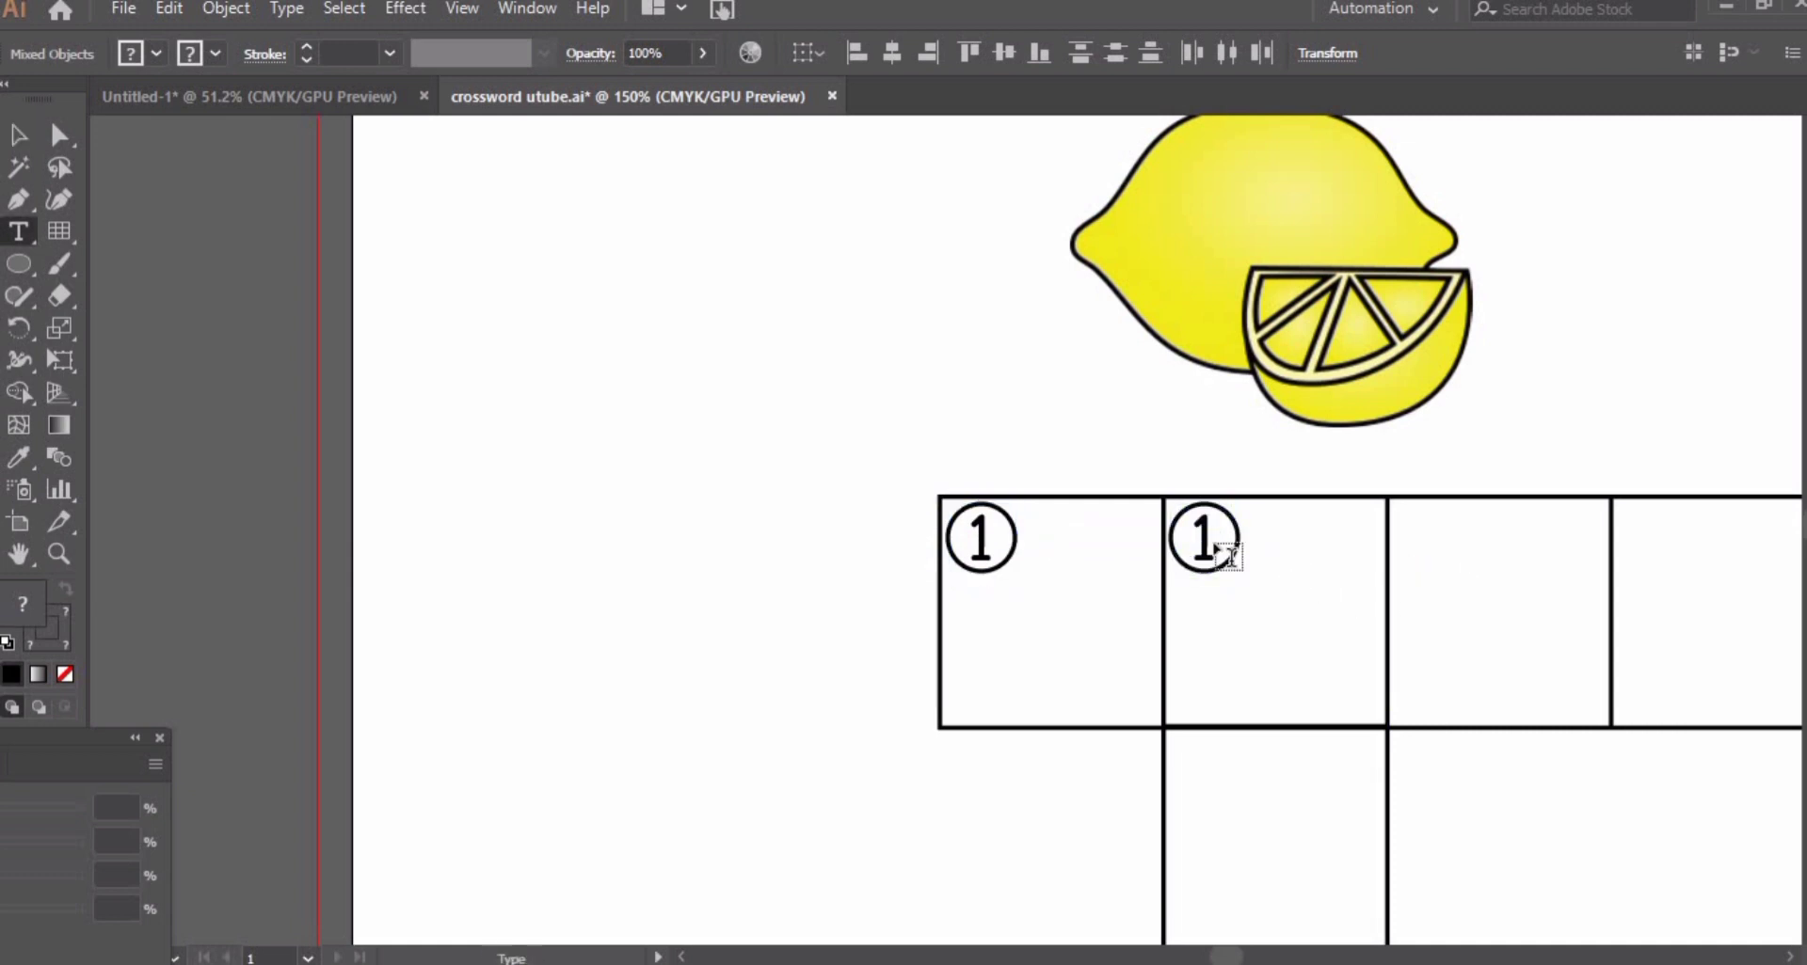
{"action": "left_click", "coordinate": [1223, 550]}
{"action": "key", "text": "BackSpace"}
{"action": "type", "text": "2"}
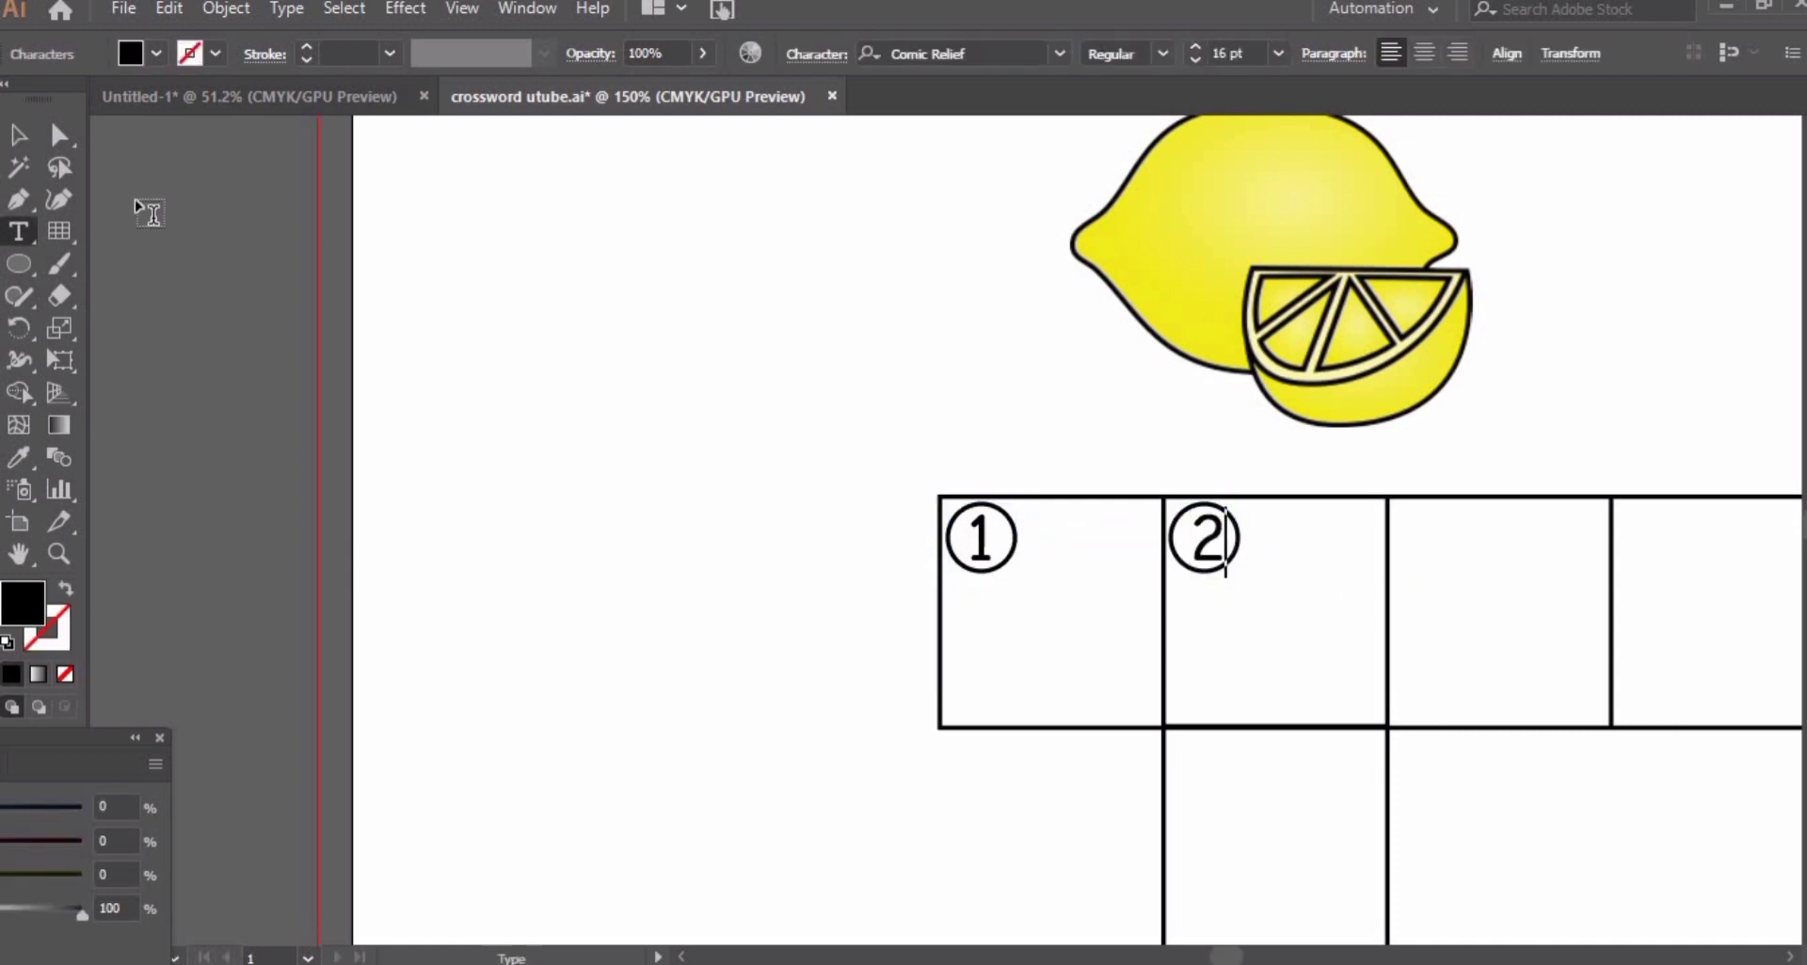
{"action": "left_click", "coordinate": [19, 135]}
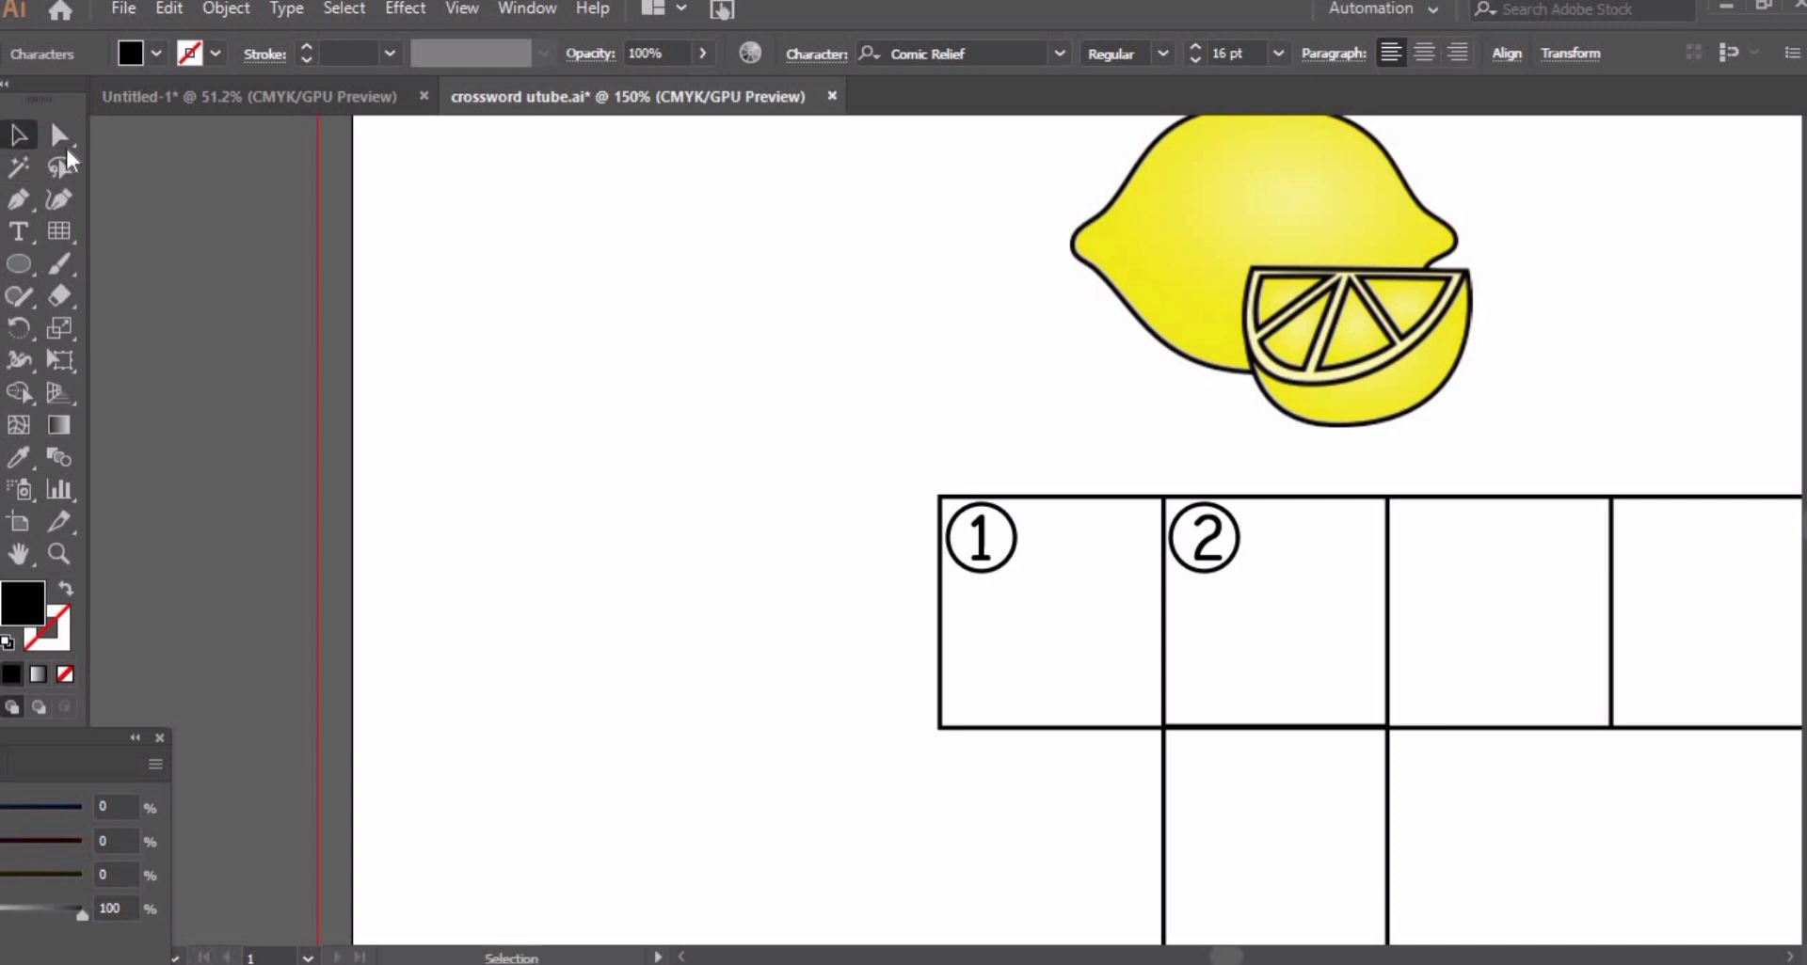
- Copy the circled 2 into the corner of the five-cell row's first cell and centre the number horizontally in its circle
{"action": "key", "text": "a"}
{"action": "left_click", "coordinate": [1190, 561], "text": "shift"}
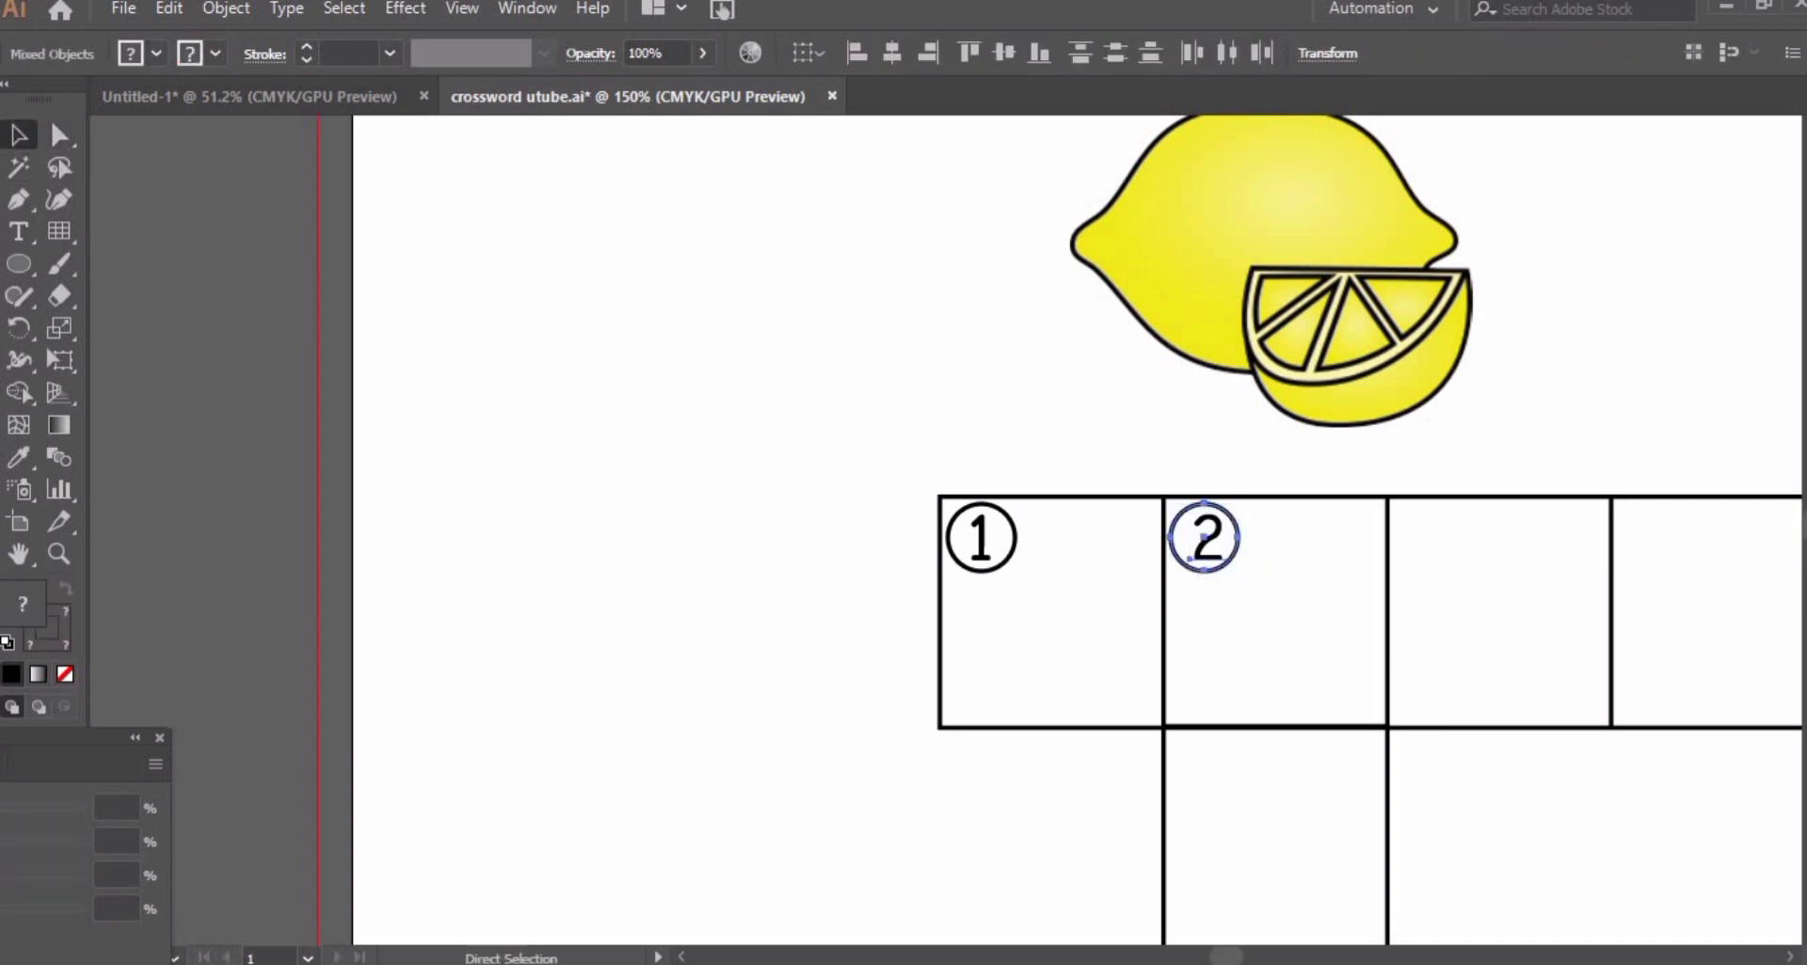
{"action": "scroll", "coordinate": [1077, 530], "scroll_direction": "down", "scroll_amount": 10}
{"action": "key", "text": "ctrl+v"}
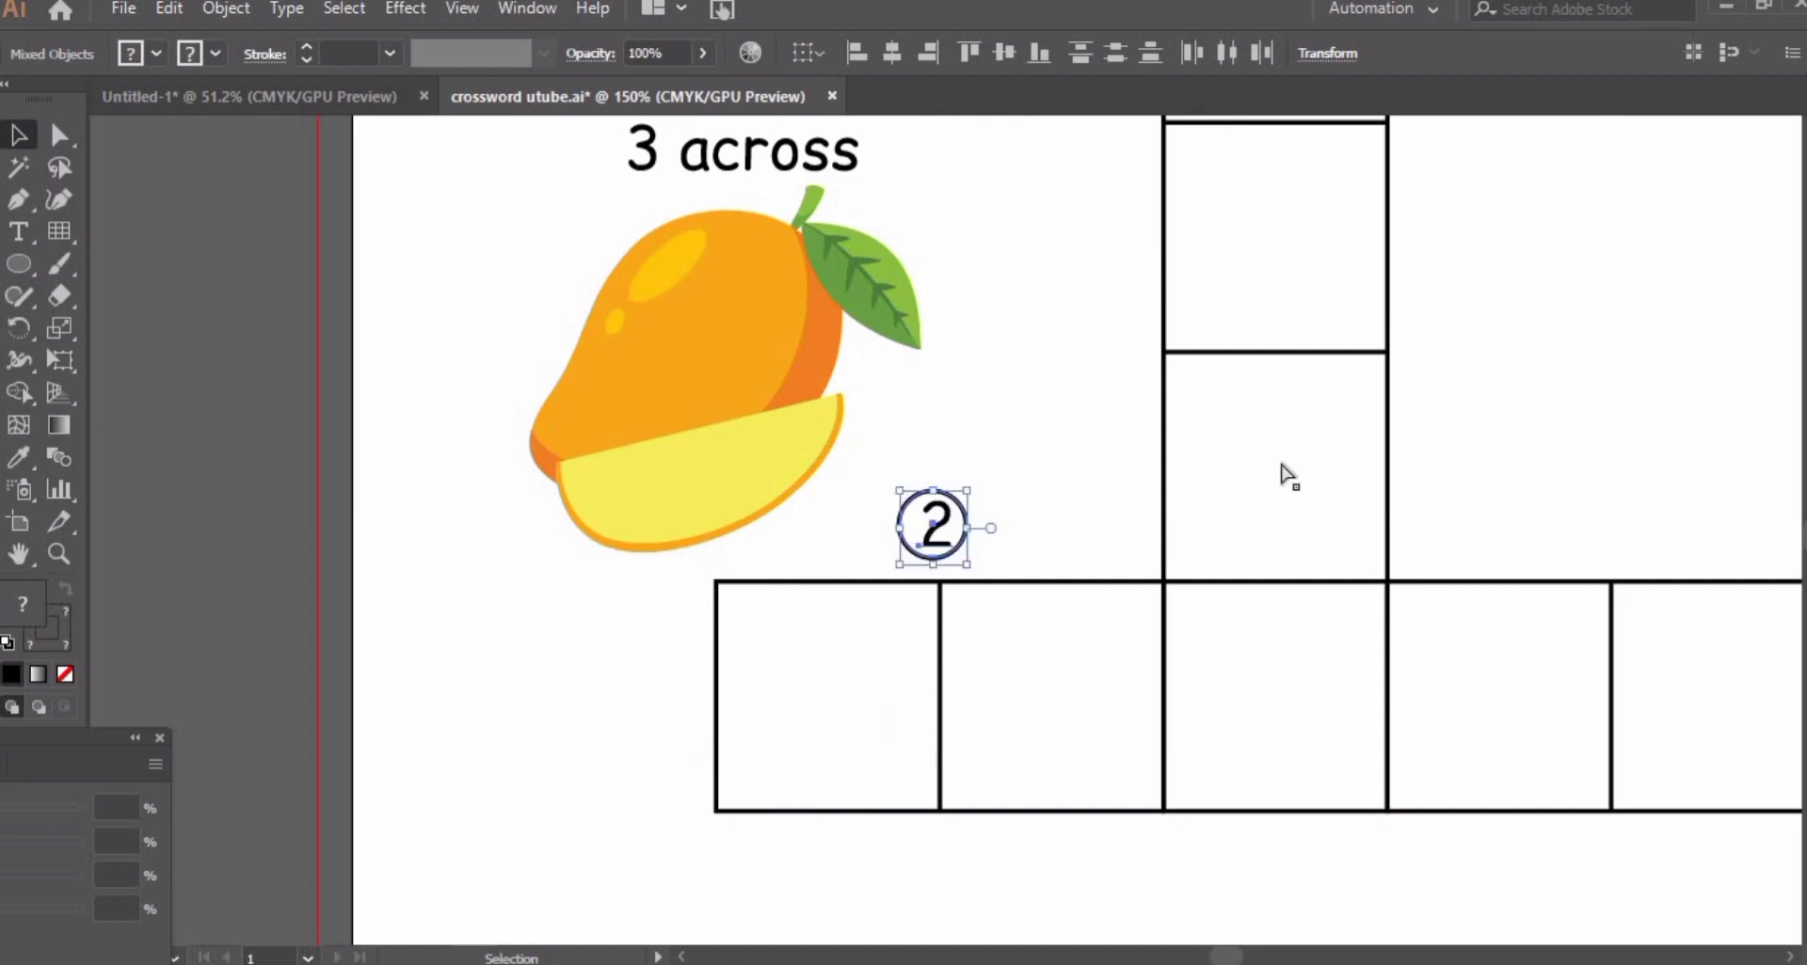
{"action": "left_click_drag", "start_coordinate": [927, 534], "coordinate": [756, 629]}
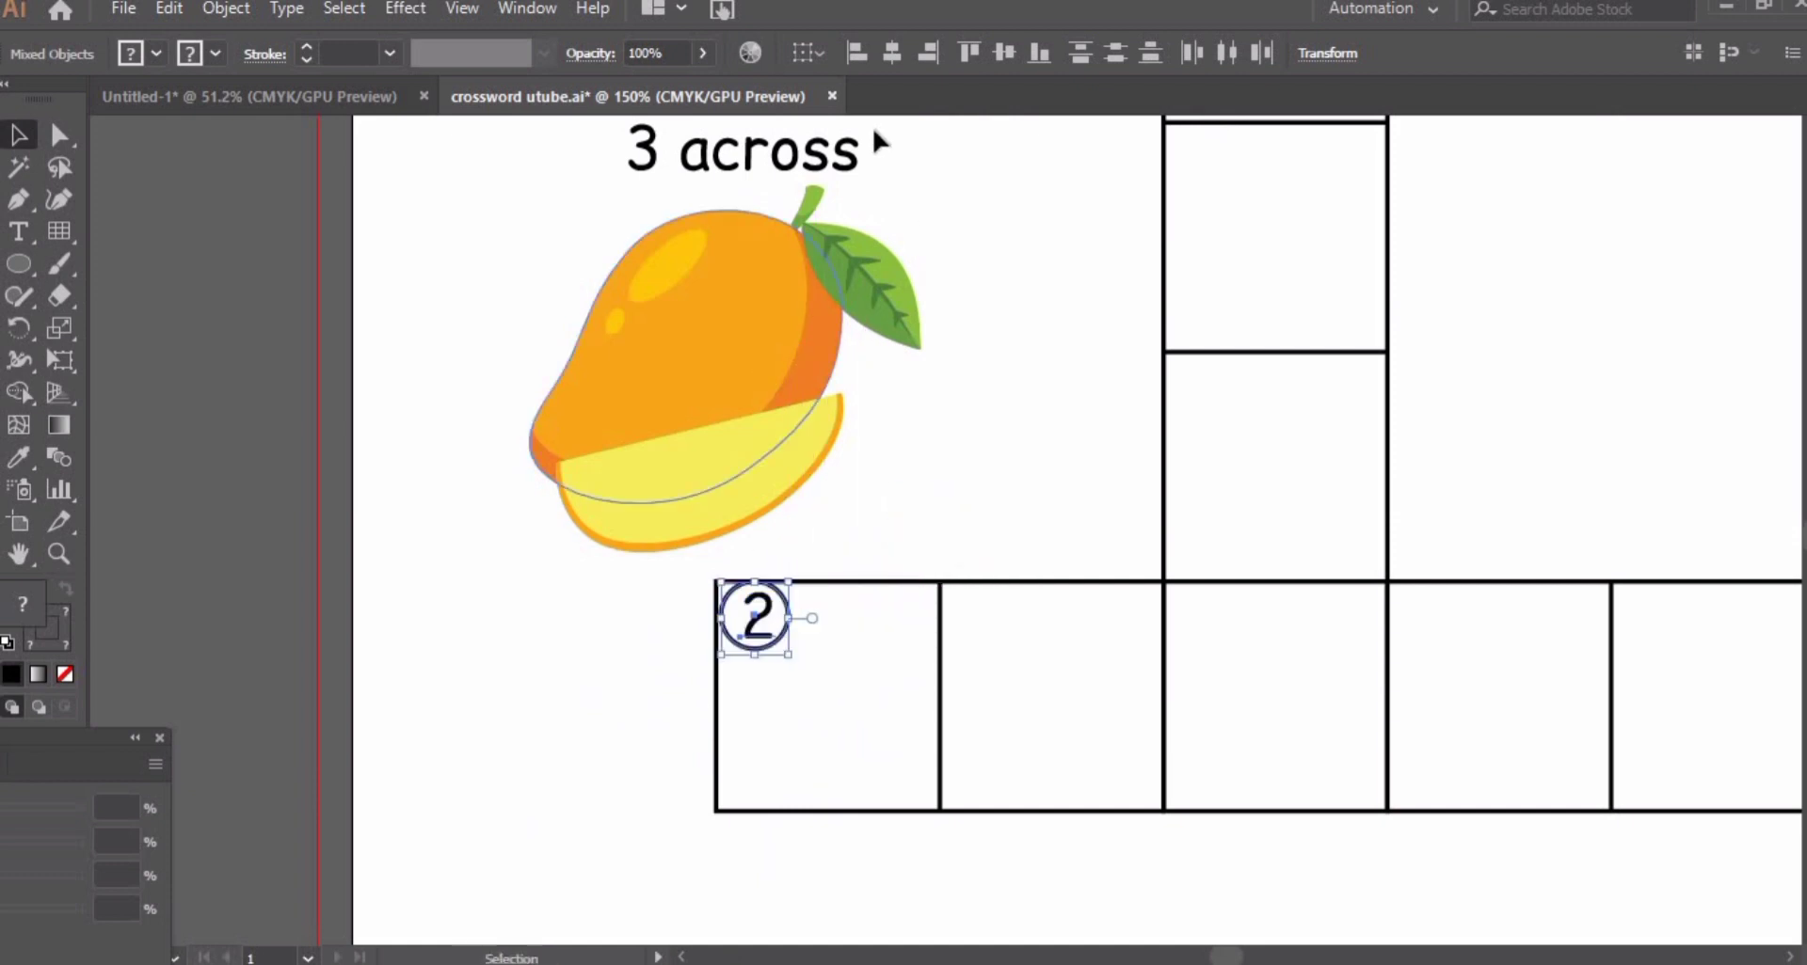
{"action": "left_click", "coordinate": [893, 62]}
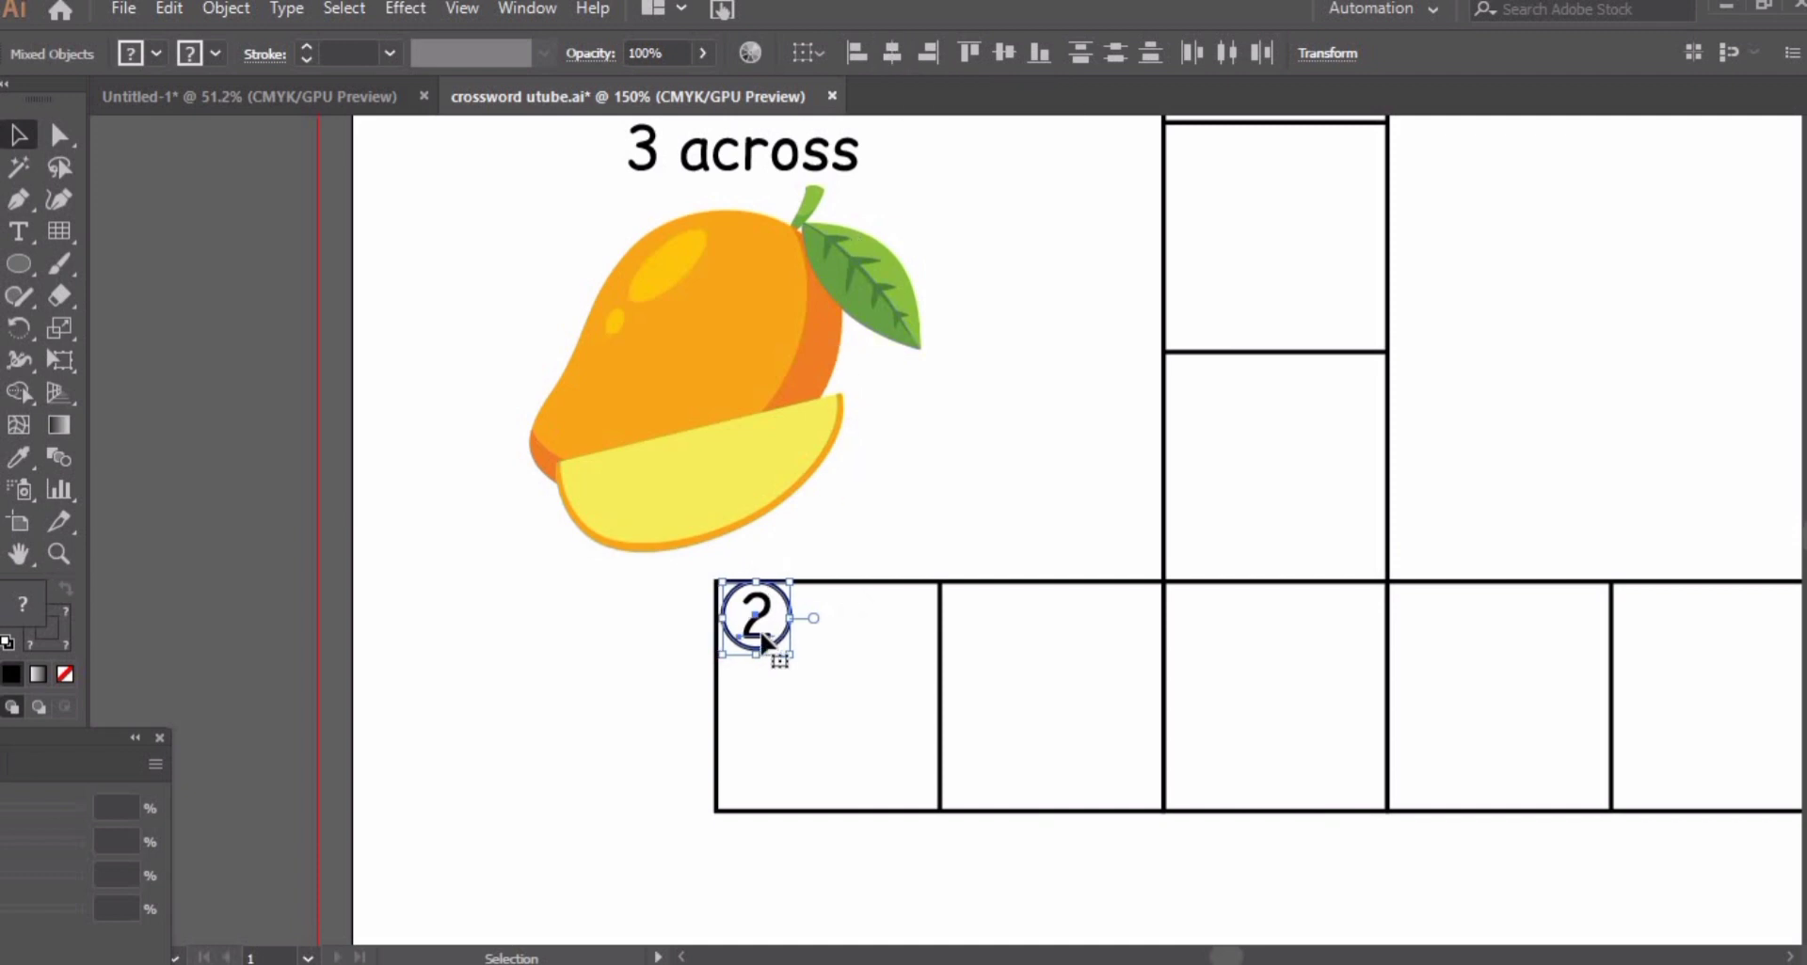
{"action": "left_click_drag", "start_coordinate": [759, 635], "coordinate": [755, 631]}
{"action": "left_click", "coordinate": [875, 509]}
- Change the number in the five-cell row's circle to 3 and deselect it
{"action": "key", "text": "t"}
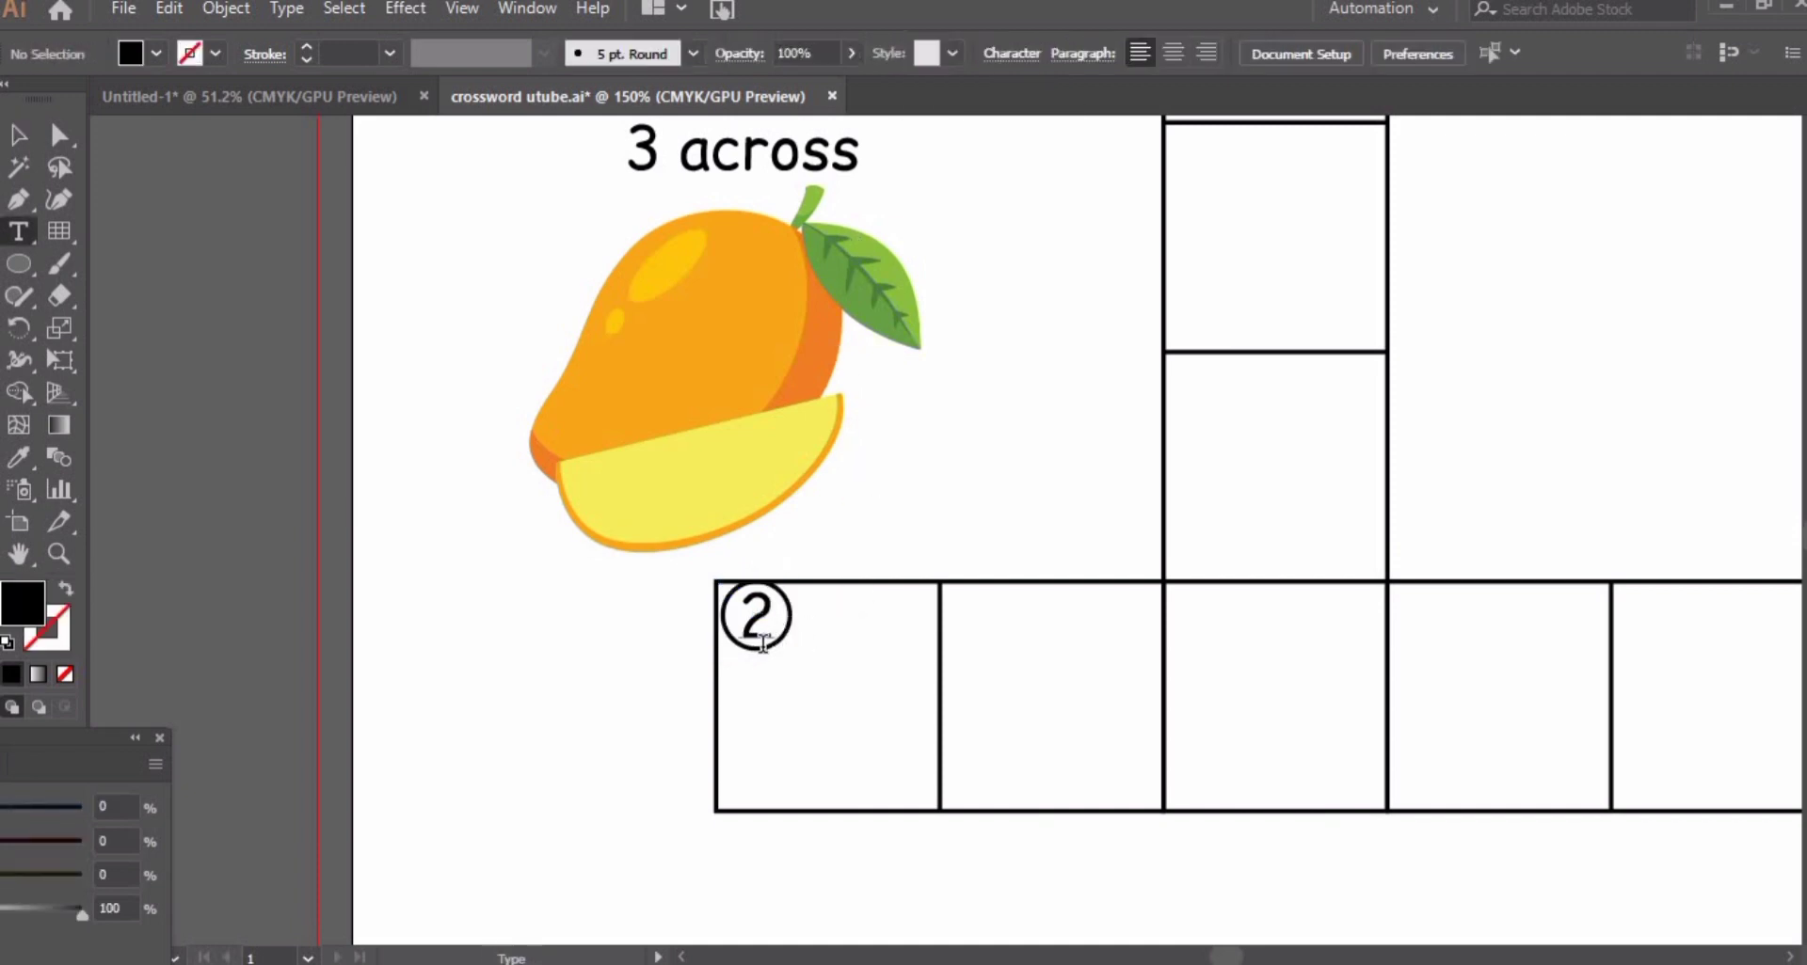
{"action": "left_click", "coordinate": [762, 642]}
{"action": "key", "text": "BackSpace"}
{"action": "type", "text": "3"}
{"action": "left_click", "coordinate": [18, 134]}
{"action": "key", "text": "ctrl+0"}
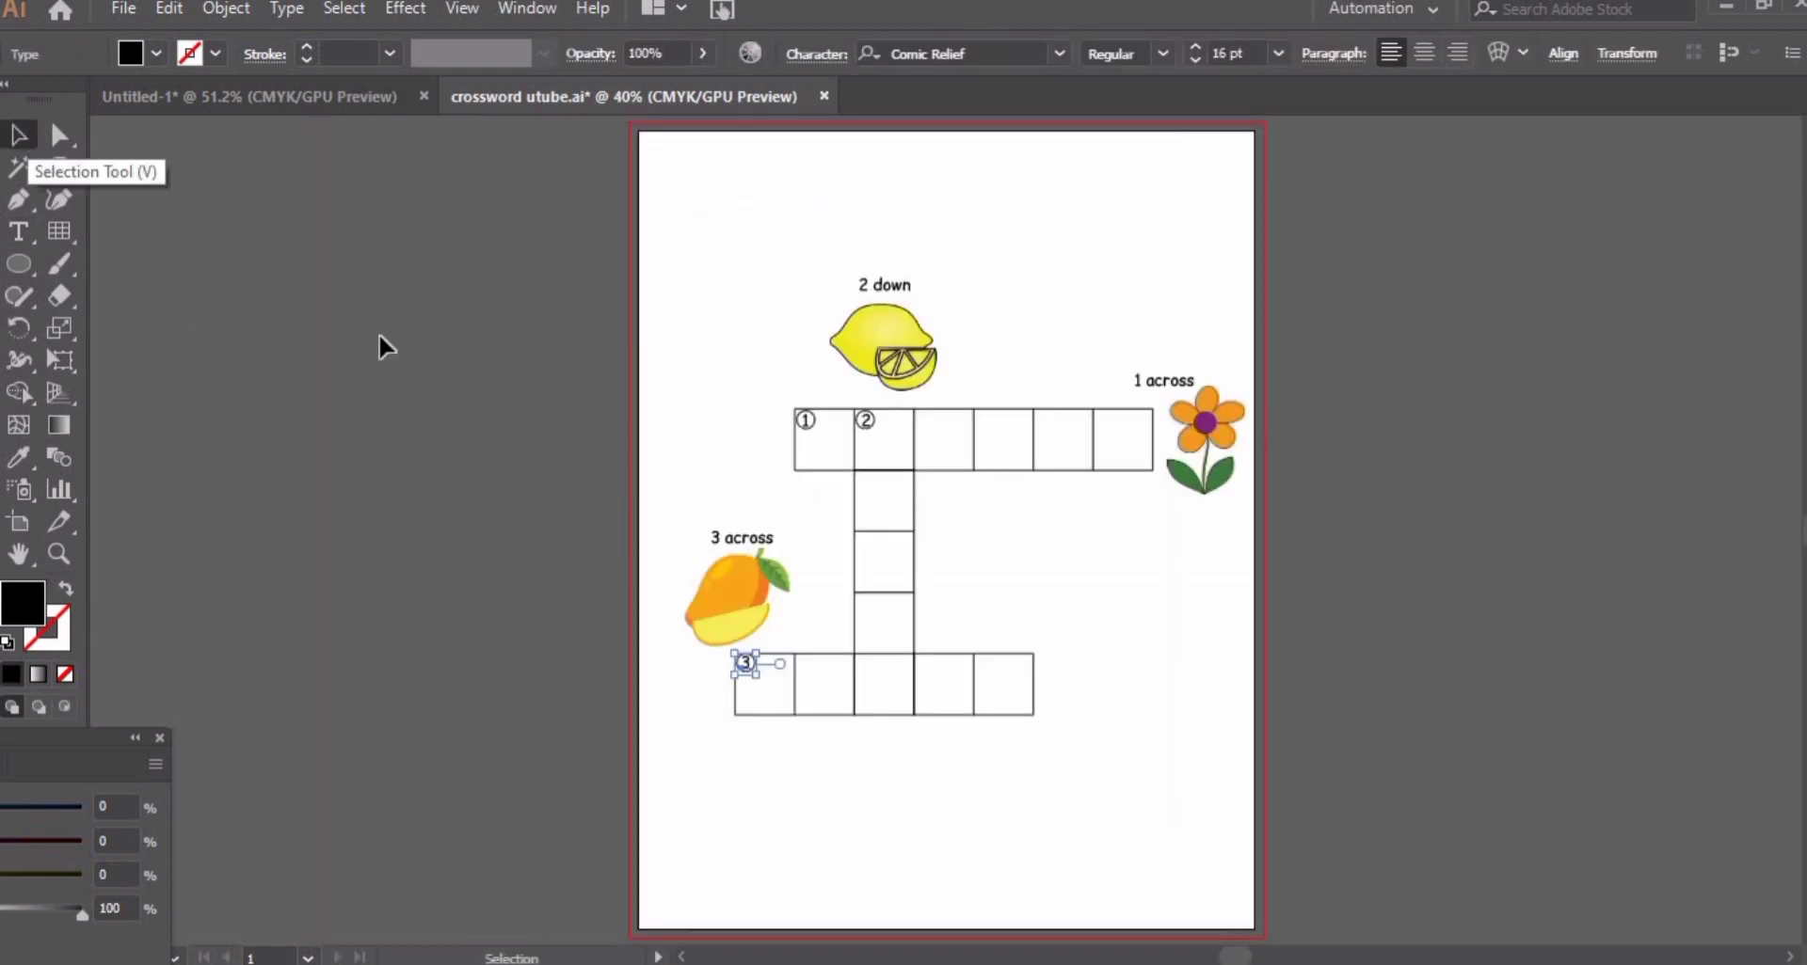
{"action": "left_click", "coordinate": [448, 406]}
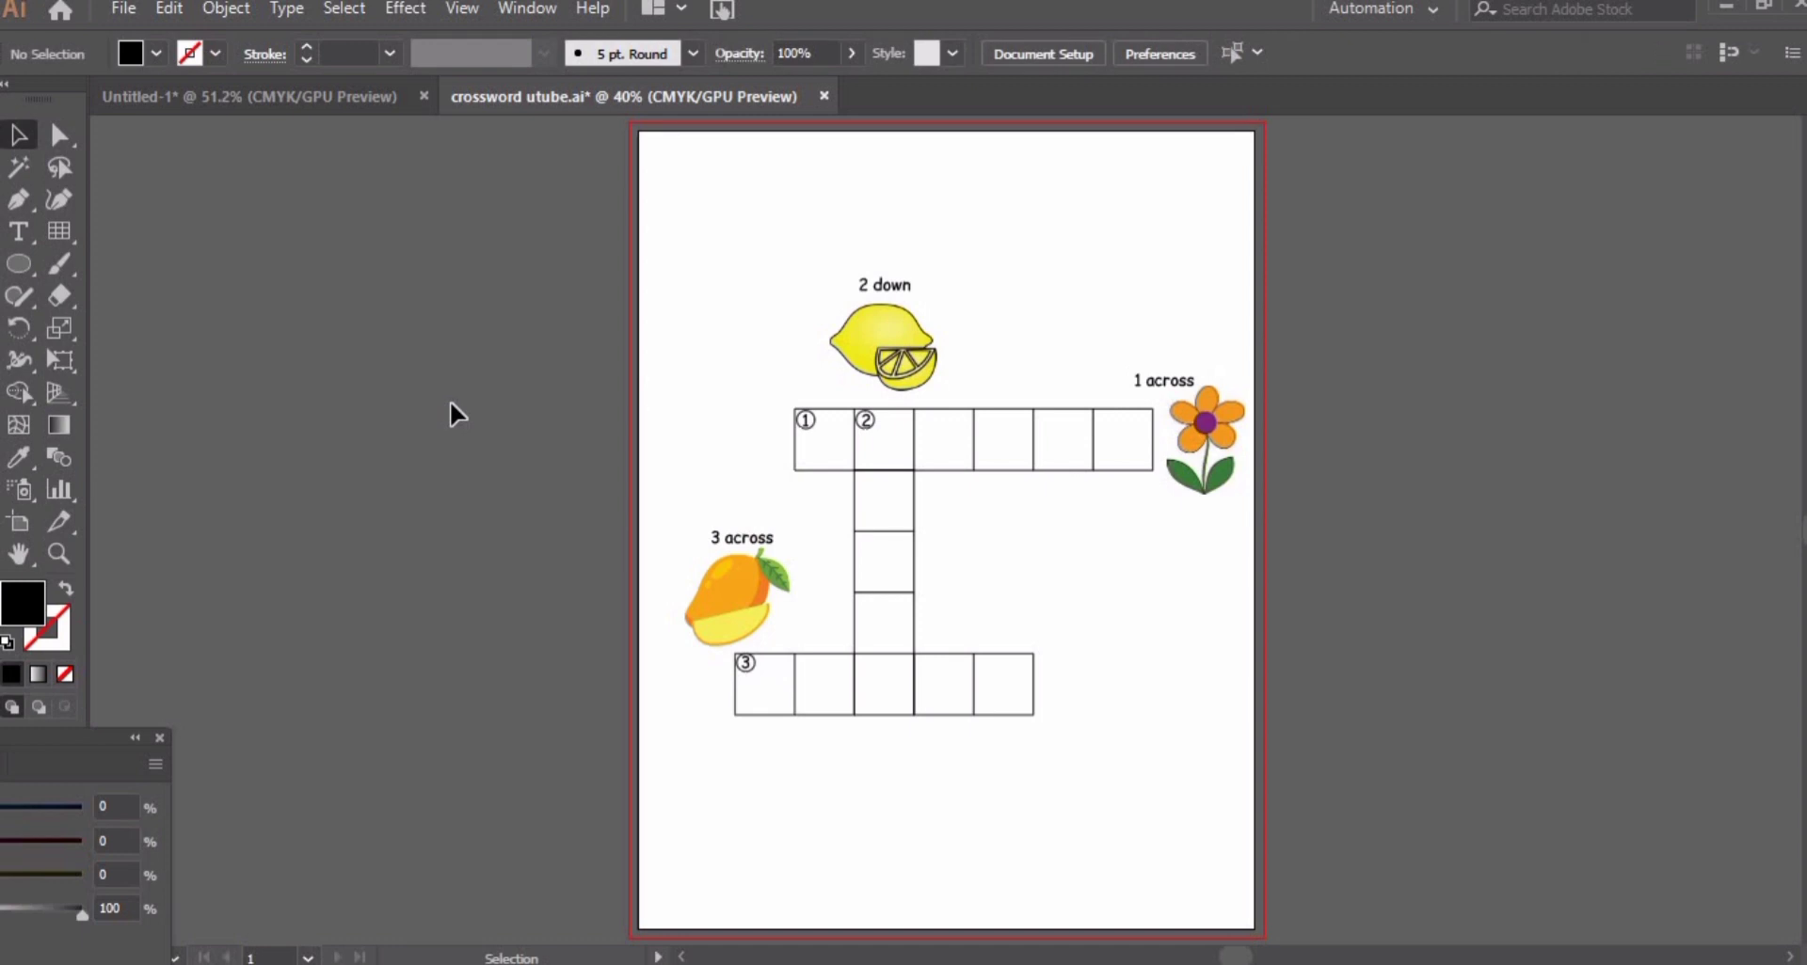
- Add the title "Summer Crossword", enlarge it and centre it above the puzzle near the top of the page
{"action": "left_click", "coordinate": [17, 232]}
{"action": "left_click", "coordinate": [906, 235]}
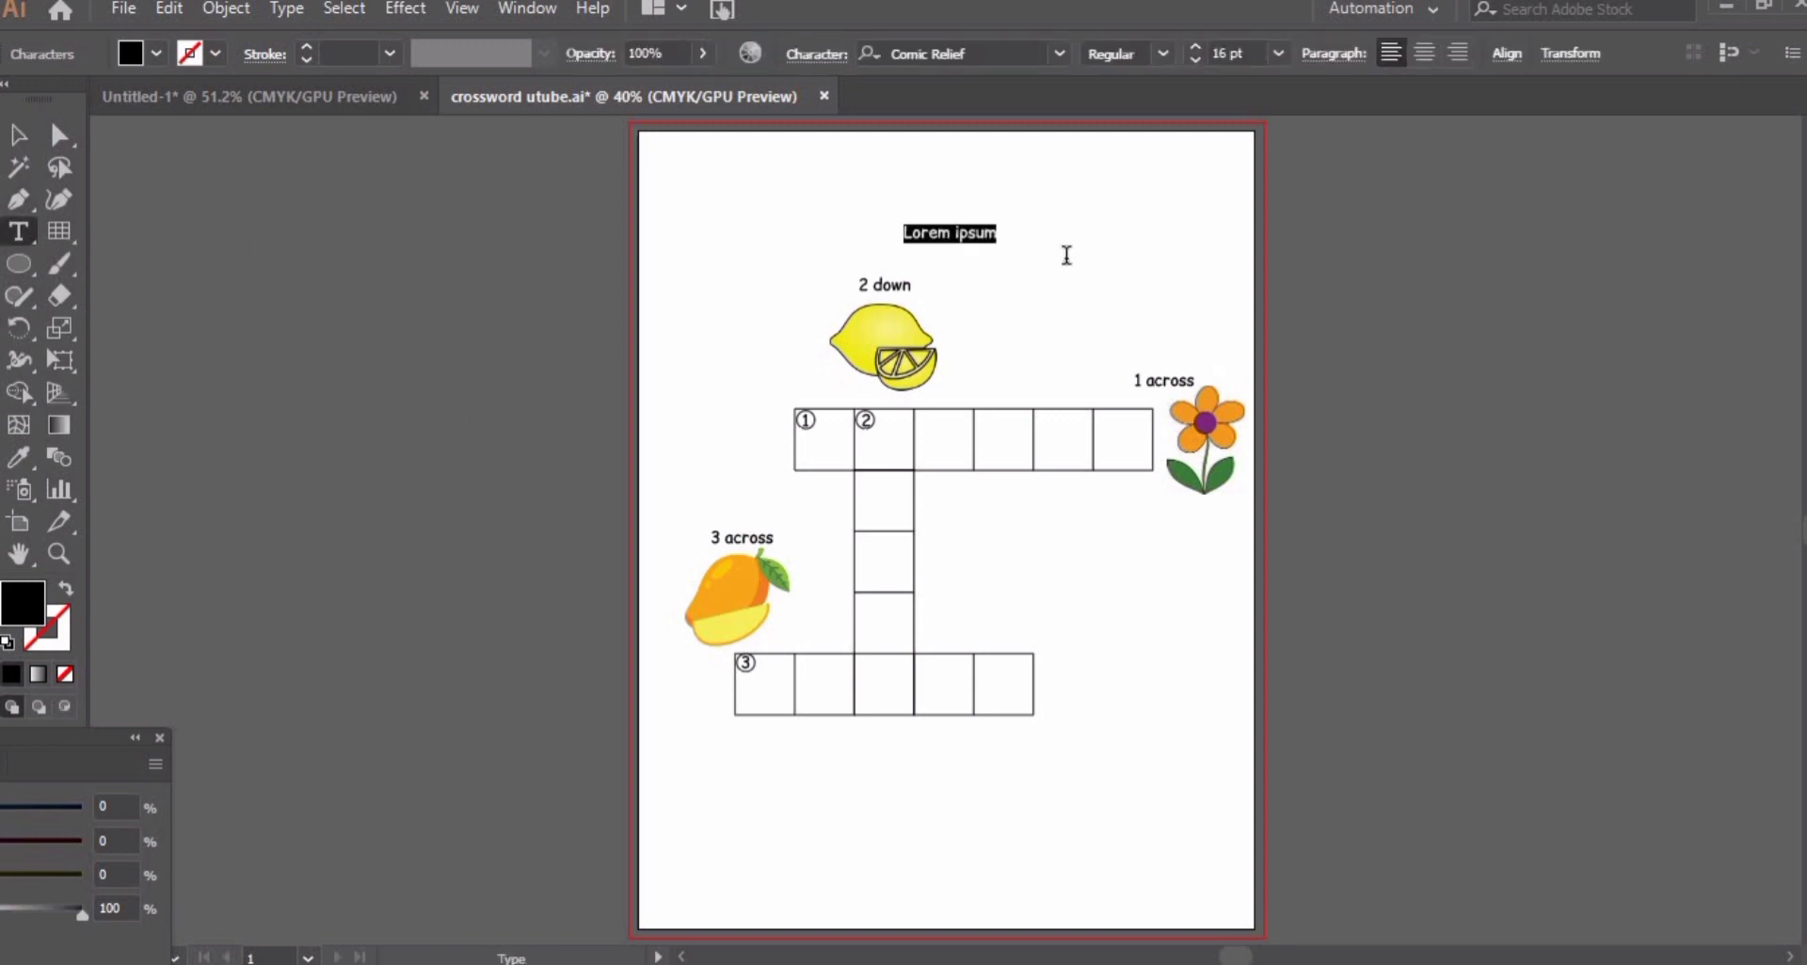
{"action": "type", "text": "Summer Crossword"}
{"action": "key", "text": "Escape"}
{"action": "left_click", "coordinate": [1194, 46]}
{"action": "left_click", "coordinate": [1194, 46]}
{"action": "left_click", "coordinate": [1194, 46]}
{"action": "left_click", "coordinate": [1194, 46]}
{"action": "left_click", "coordinate": [1194, 47]}
{"action": "left_click_drag", "start_coordinate": [1004, 240], "coordinate": [935, 214]}
{"action": "left_click", "coordinate": [1034, 263]}
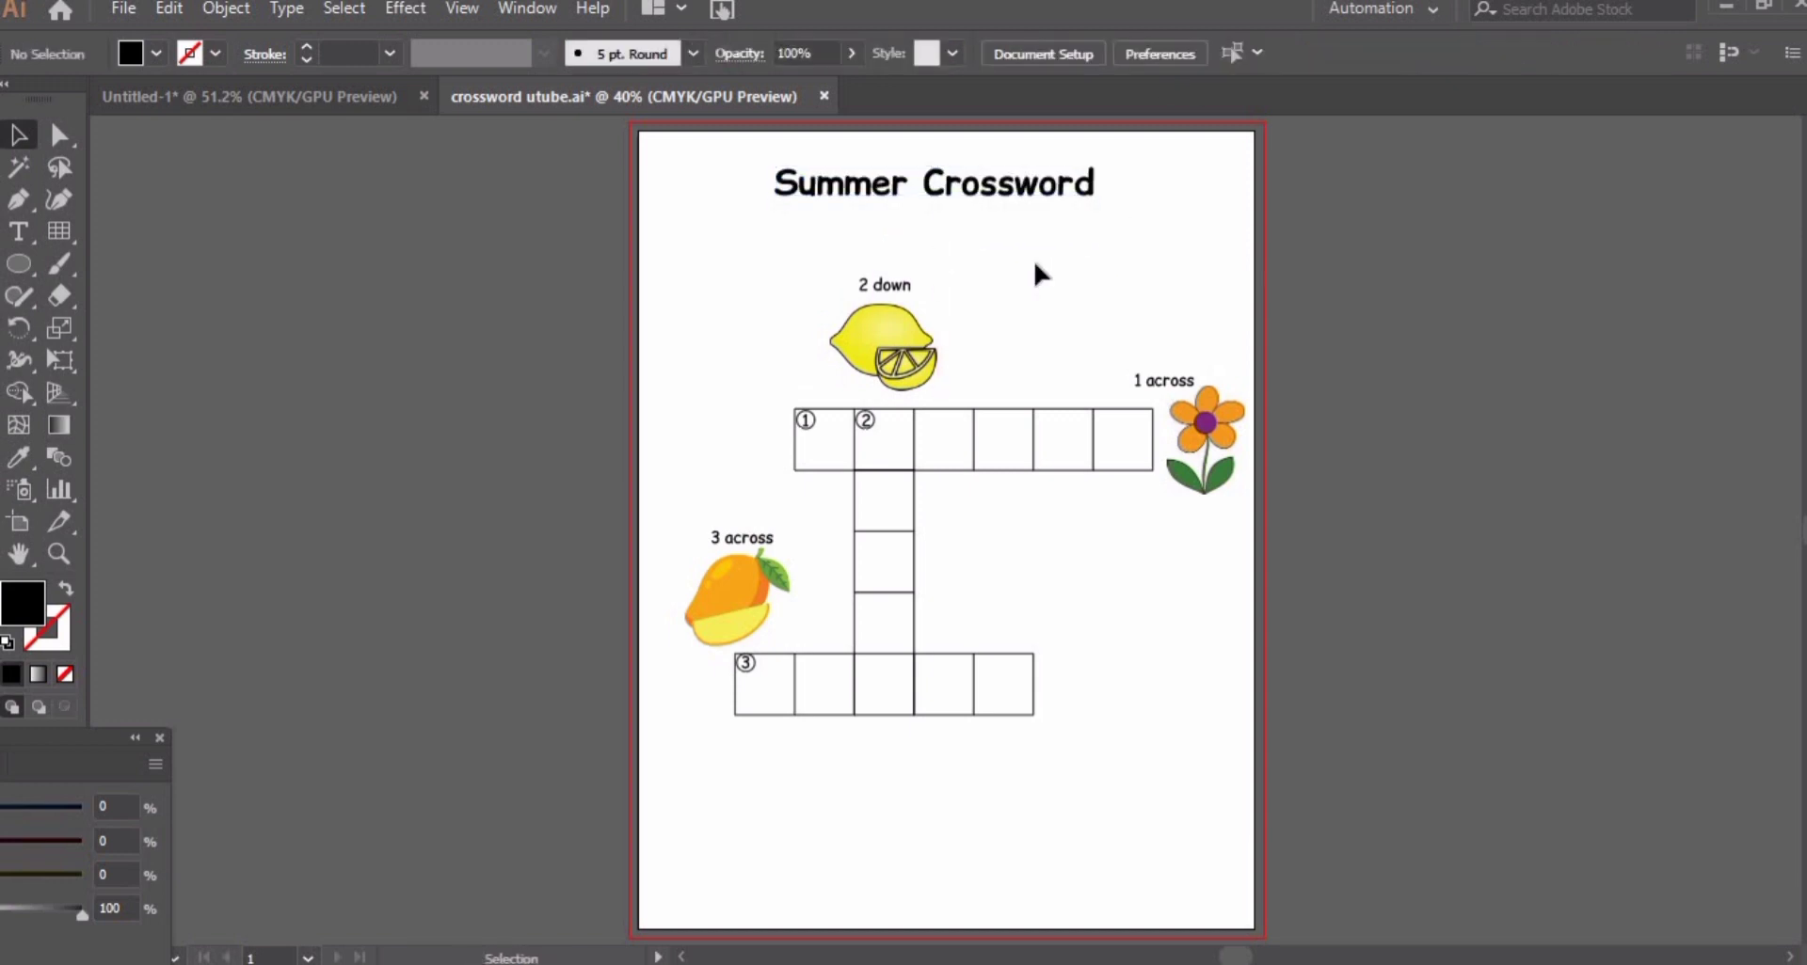